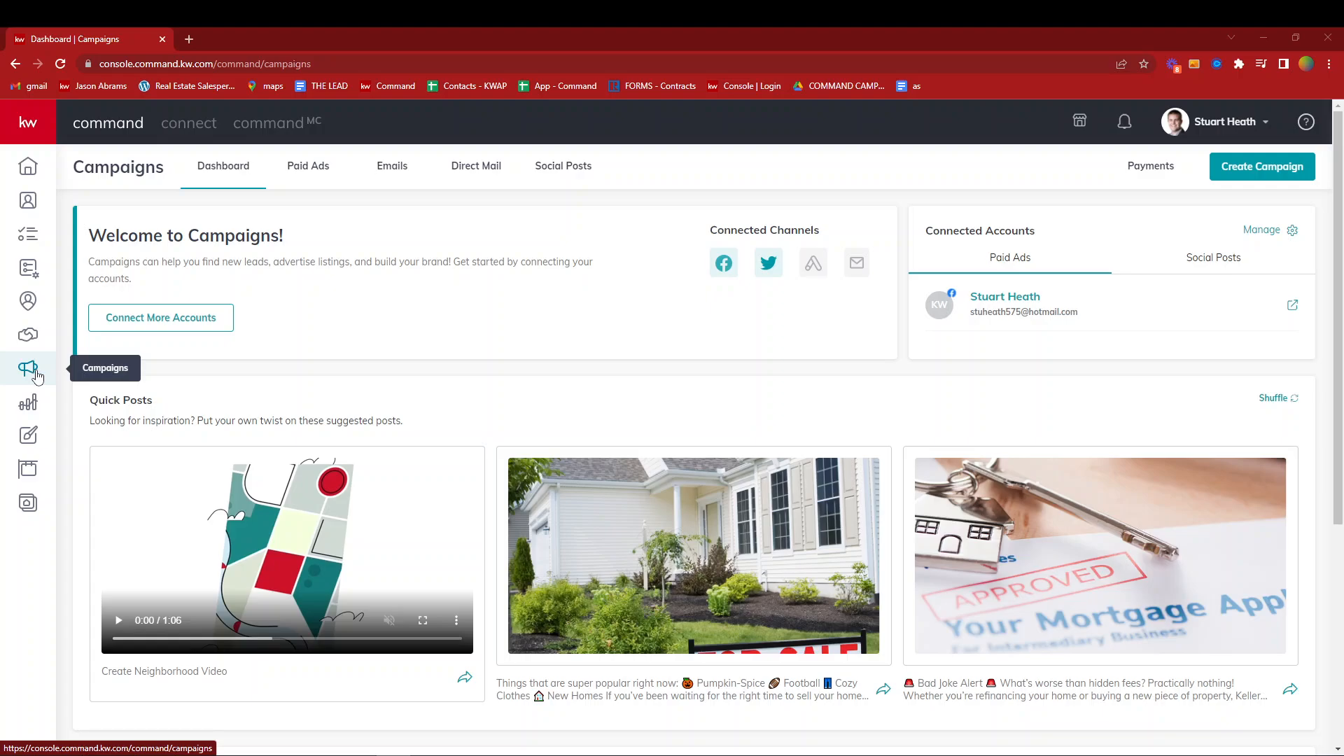
# - Create a Command Email campaign named with the listing's street address plus "- Just Listed", using Other as the goal
pyautogui.click(1274, 170)
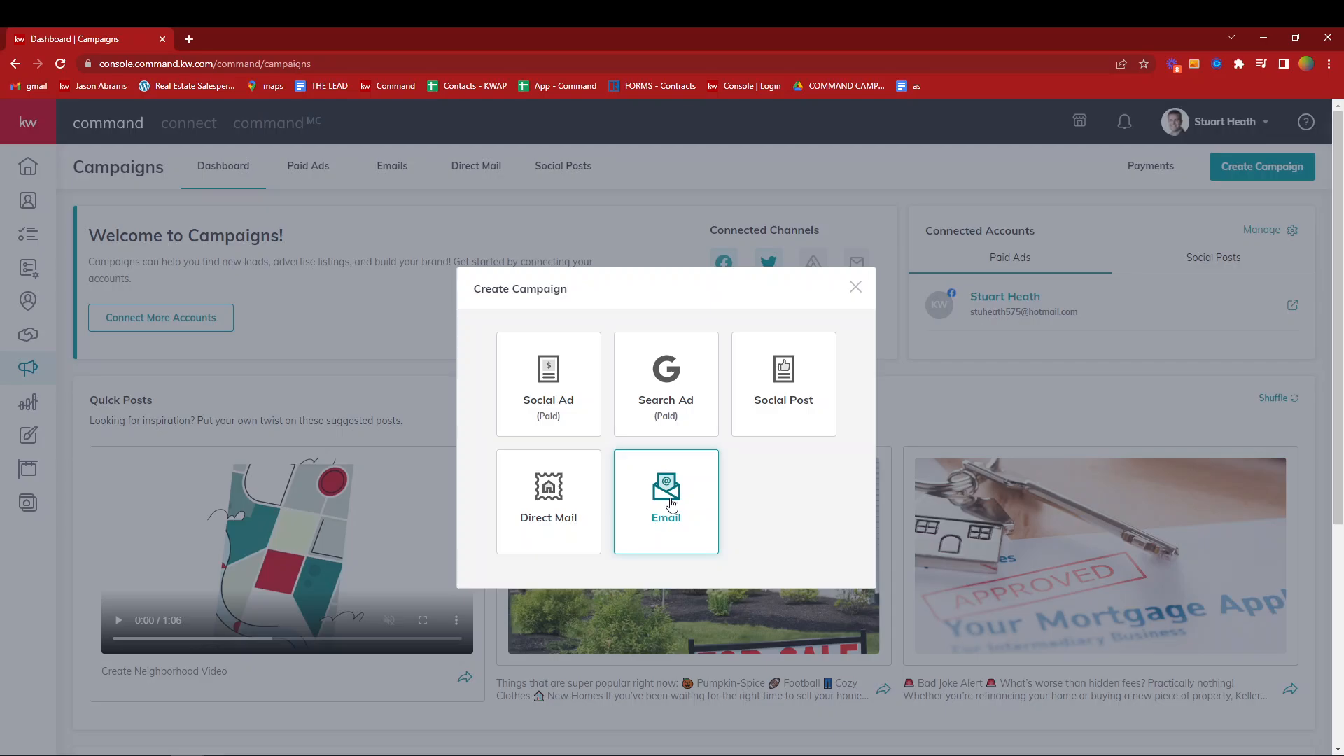
pyautogui.click(671, 501)
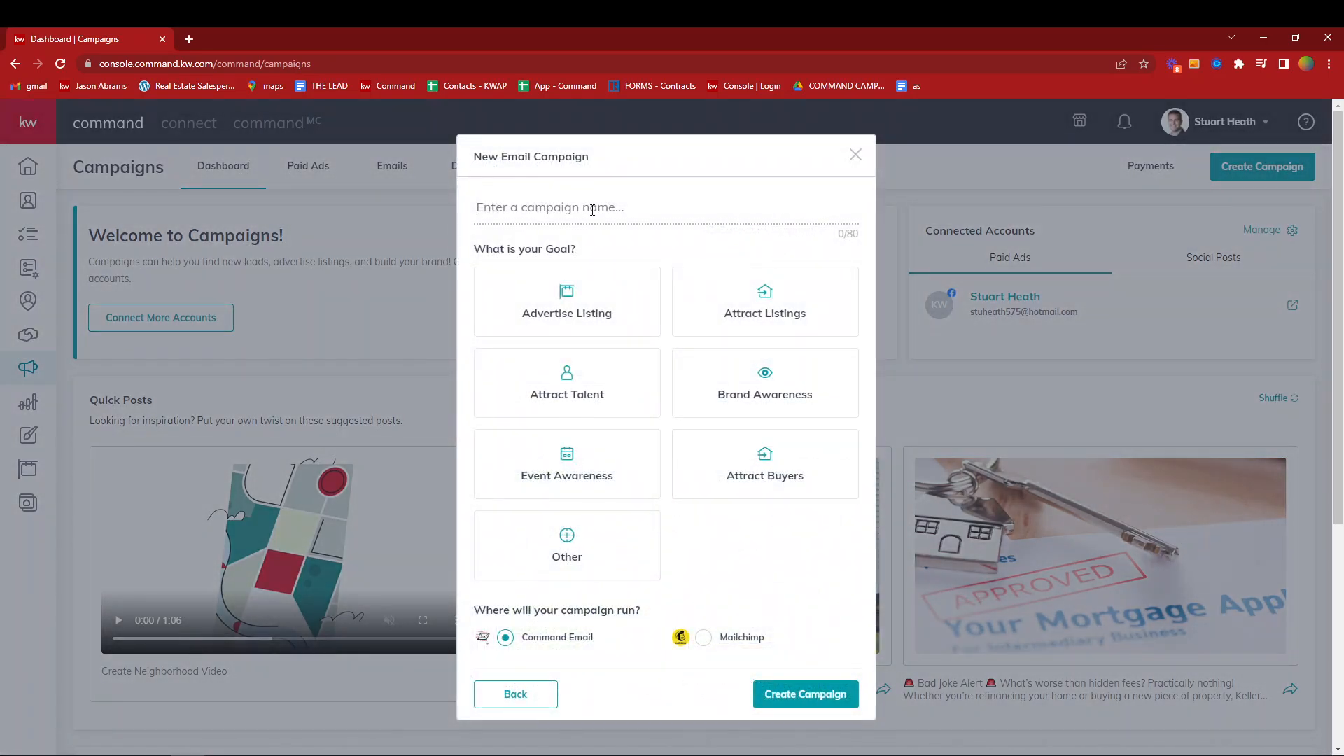
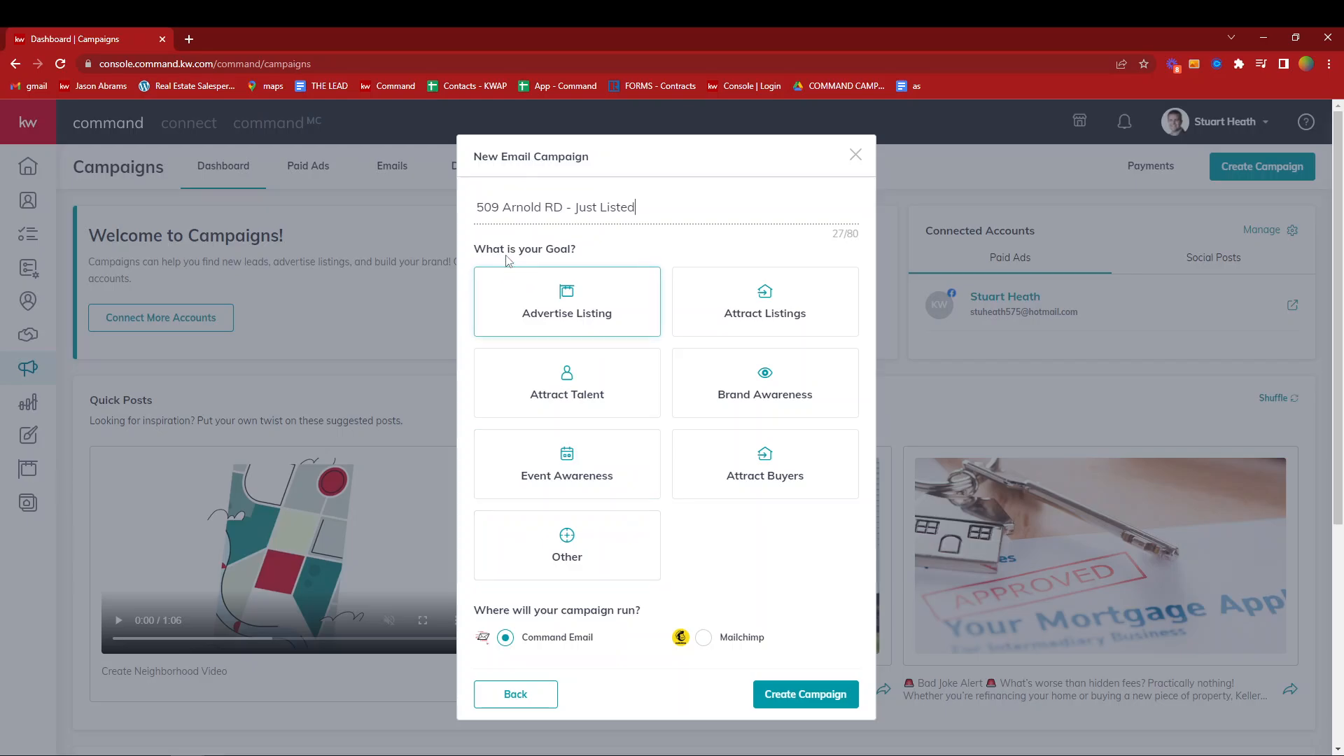
pyautogui.click(588, 550)
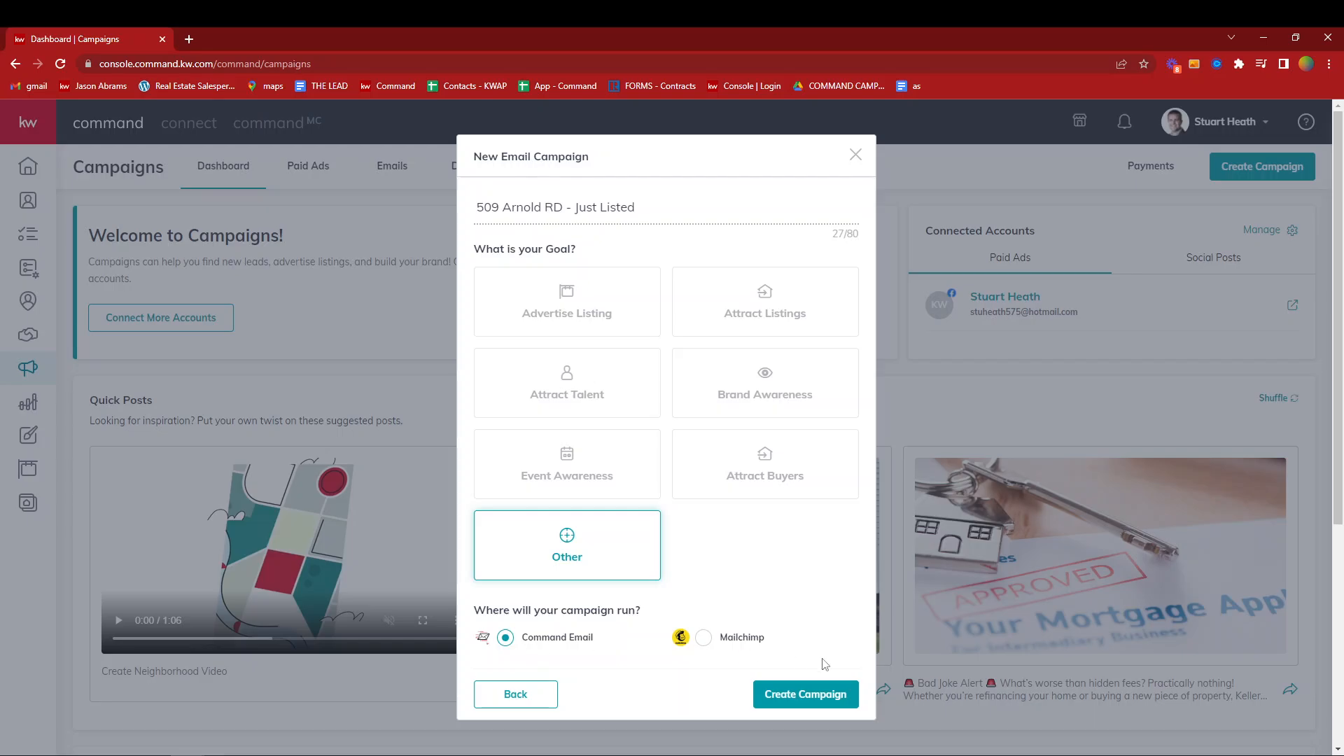
pyautogui.click(823, 696)
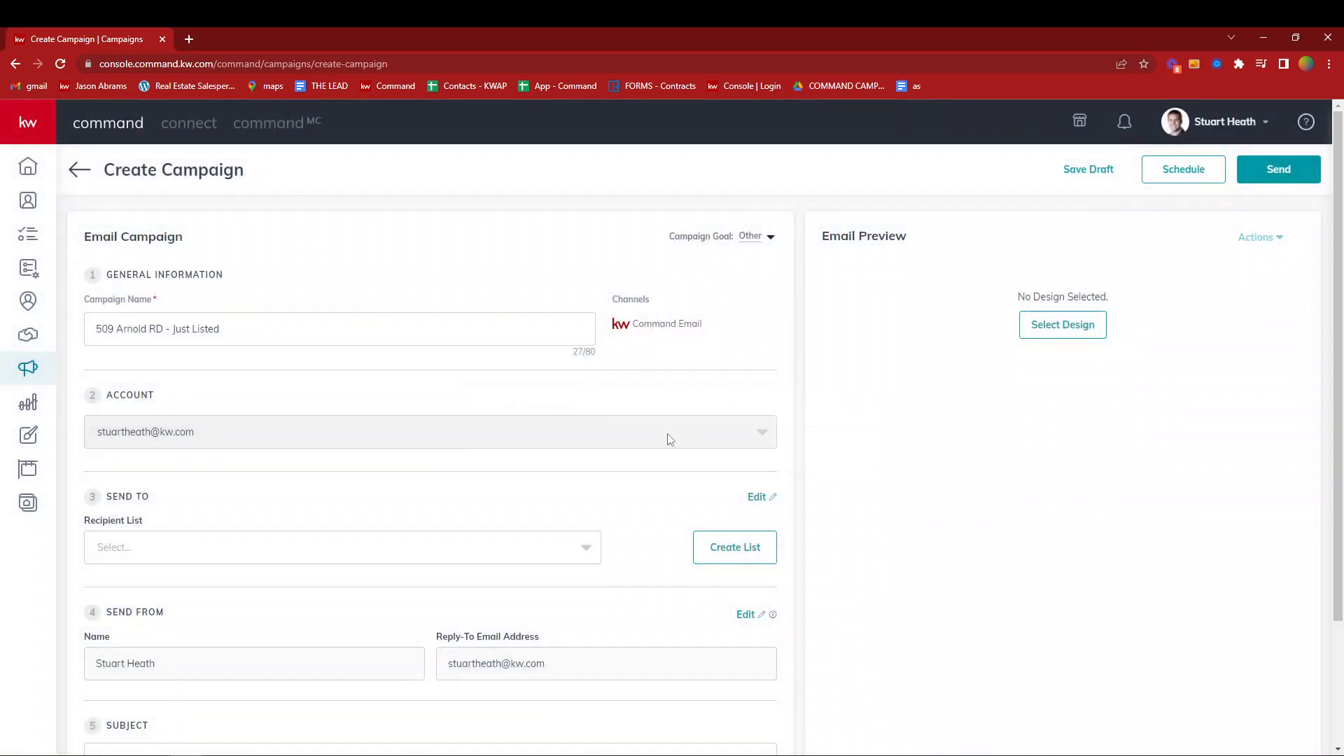
# - Choose SOI 1 as the campaign's recipient list
pyautogui.scroll(-1, 400, 334)
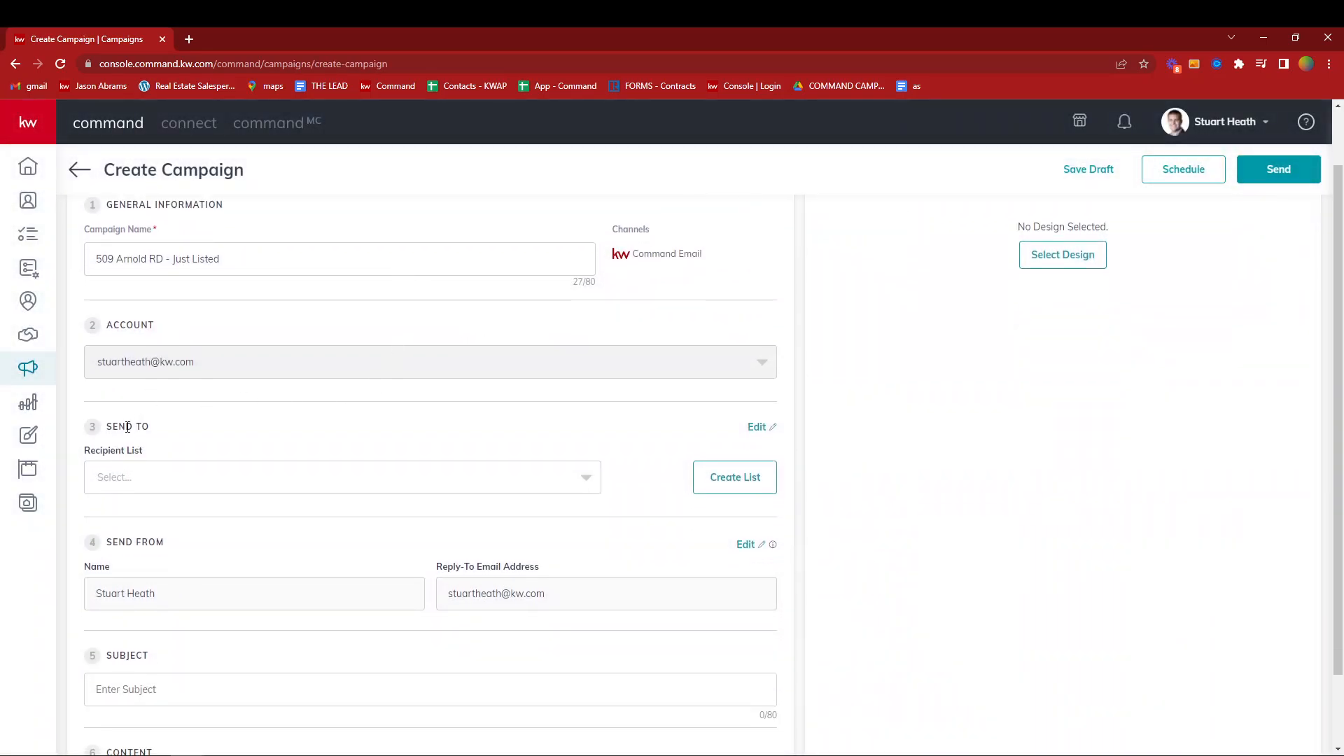
pyautogui.moveTo(113, 423); pyautogui.dragTo(153, 427)
pyautogui.click(198, 438)
pyautogui.click(251, 480)
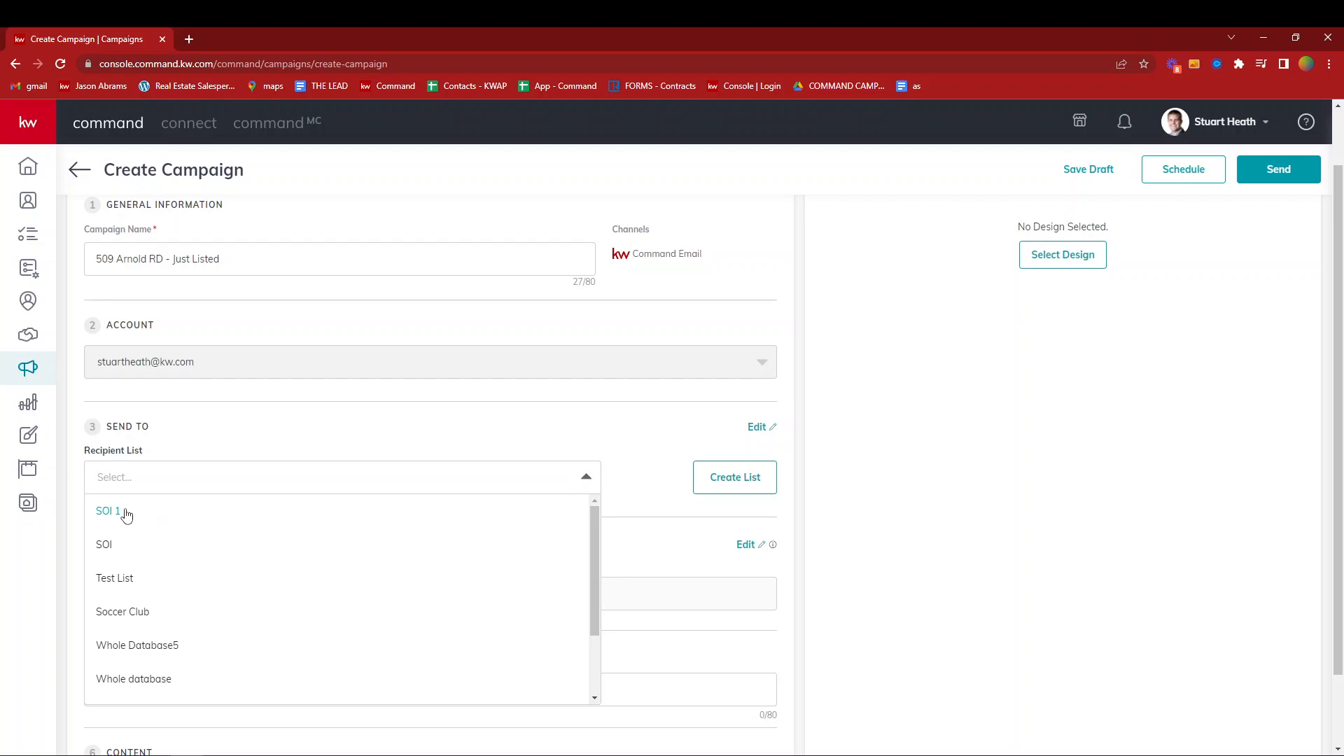
pyautogui.click(112, 515)
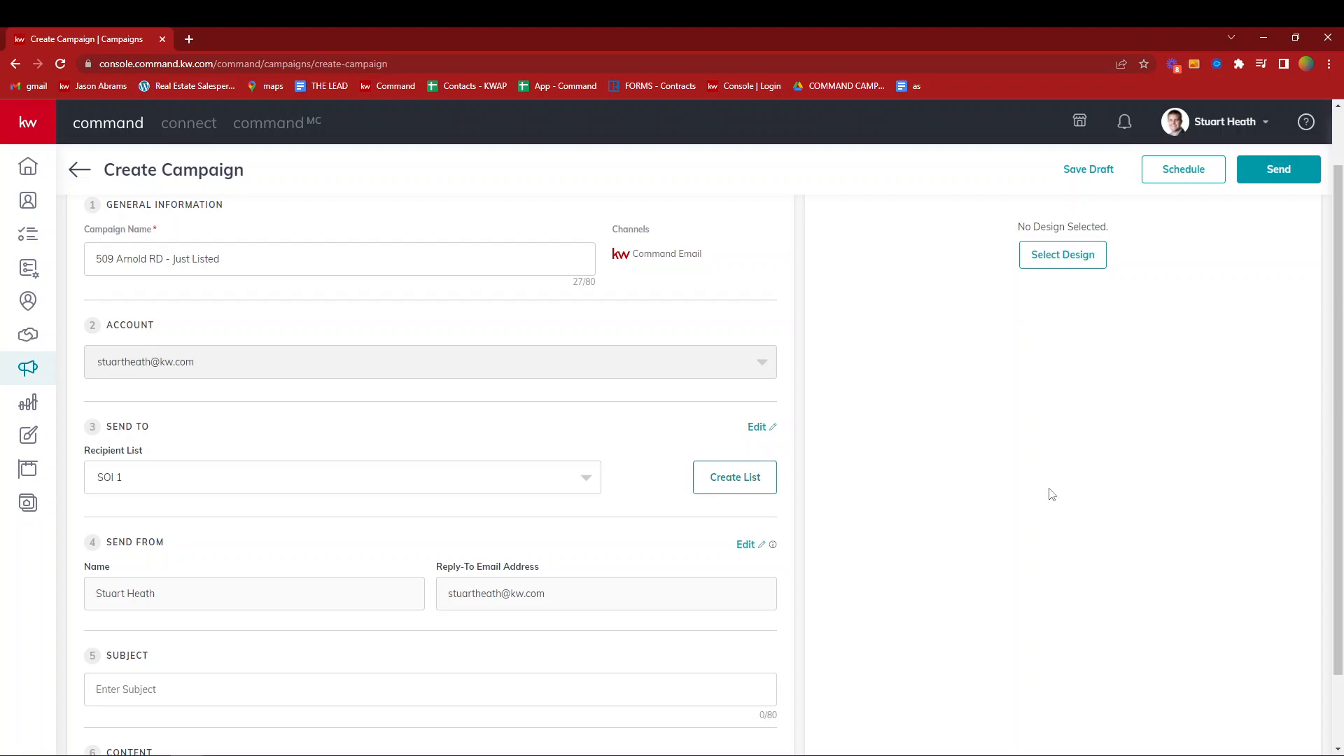
# - Enter "NEW Listing - Brookwood Schools" as the email subject
pyautogui.scroll(-1, 1048, 495)
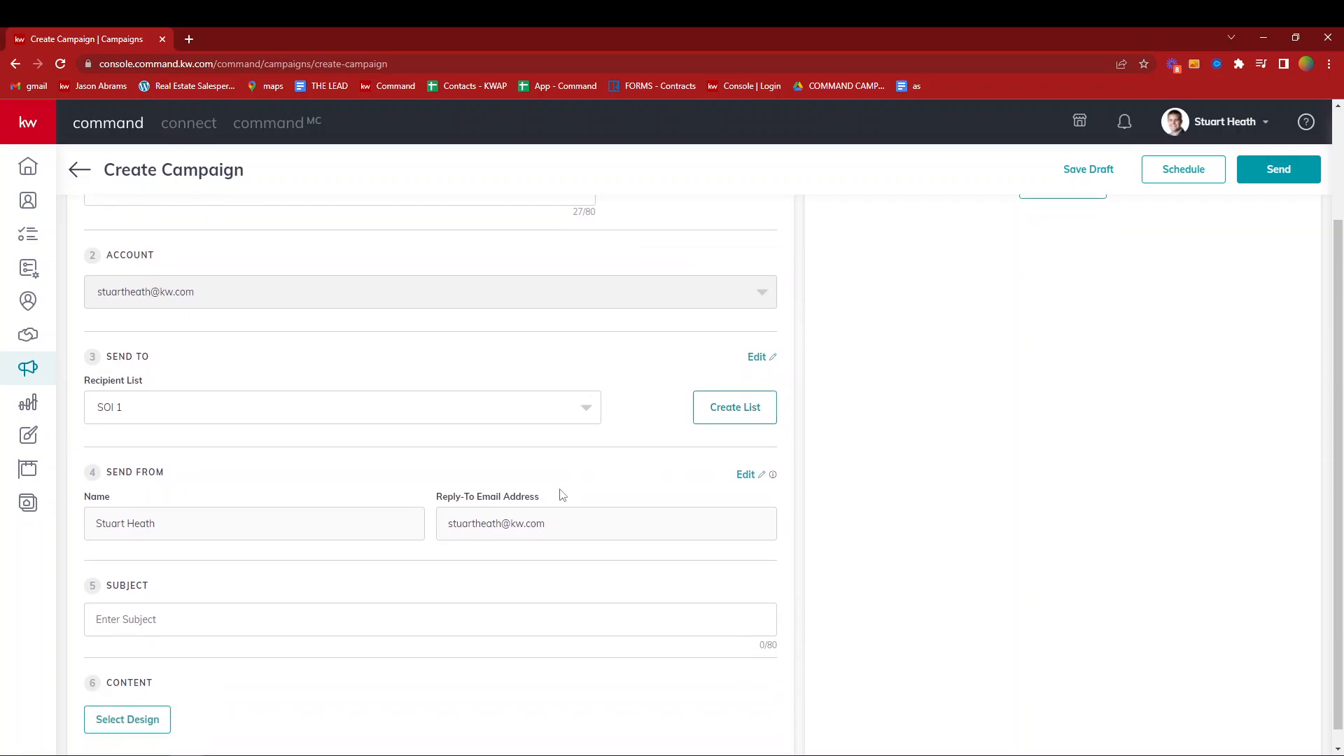
pyautogui.click(214, 608)
pyautogui.write('NEW Listing - Brookwood Schools')
# - Open the design selection for the email content and search the KWRI templates for "listed"
pyautogui.scroll(-1, 232, 603)
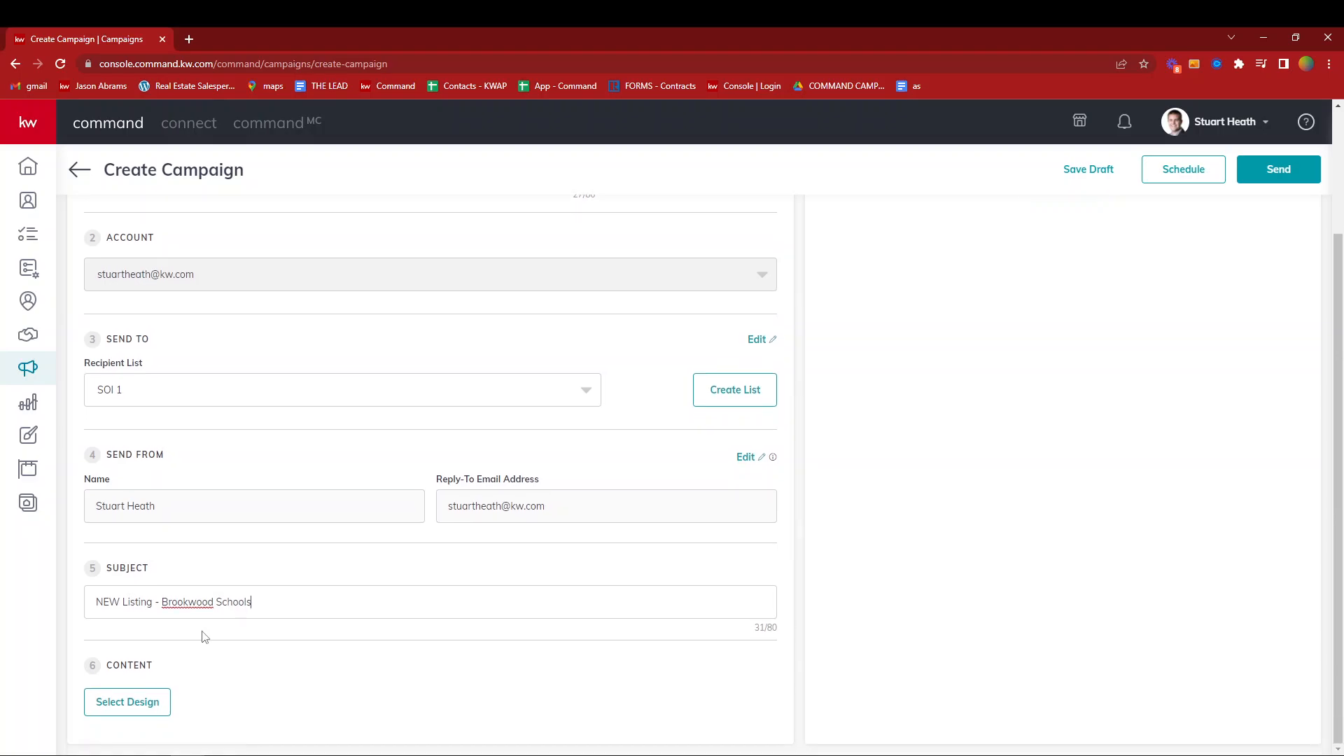
pyautogui.click(133, 704)
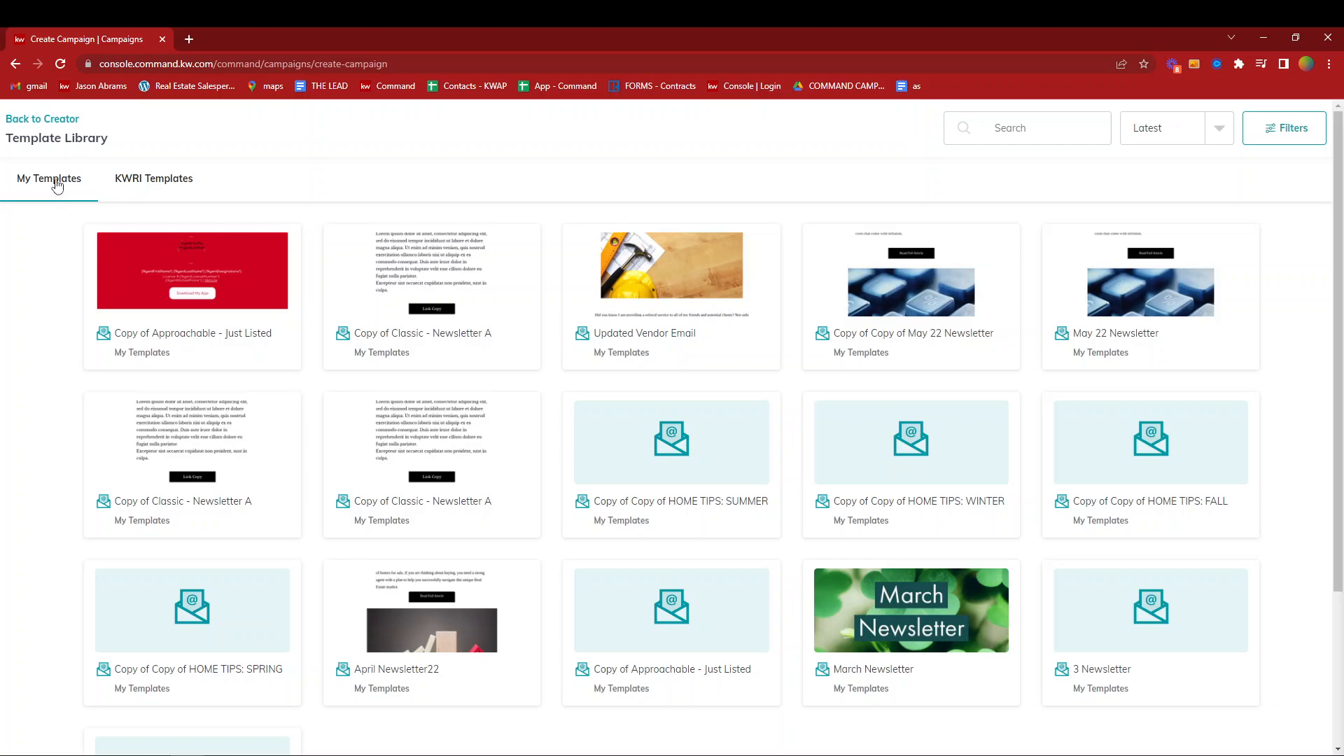
pyautogui.click(146, 182)
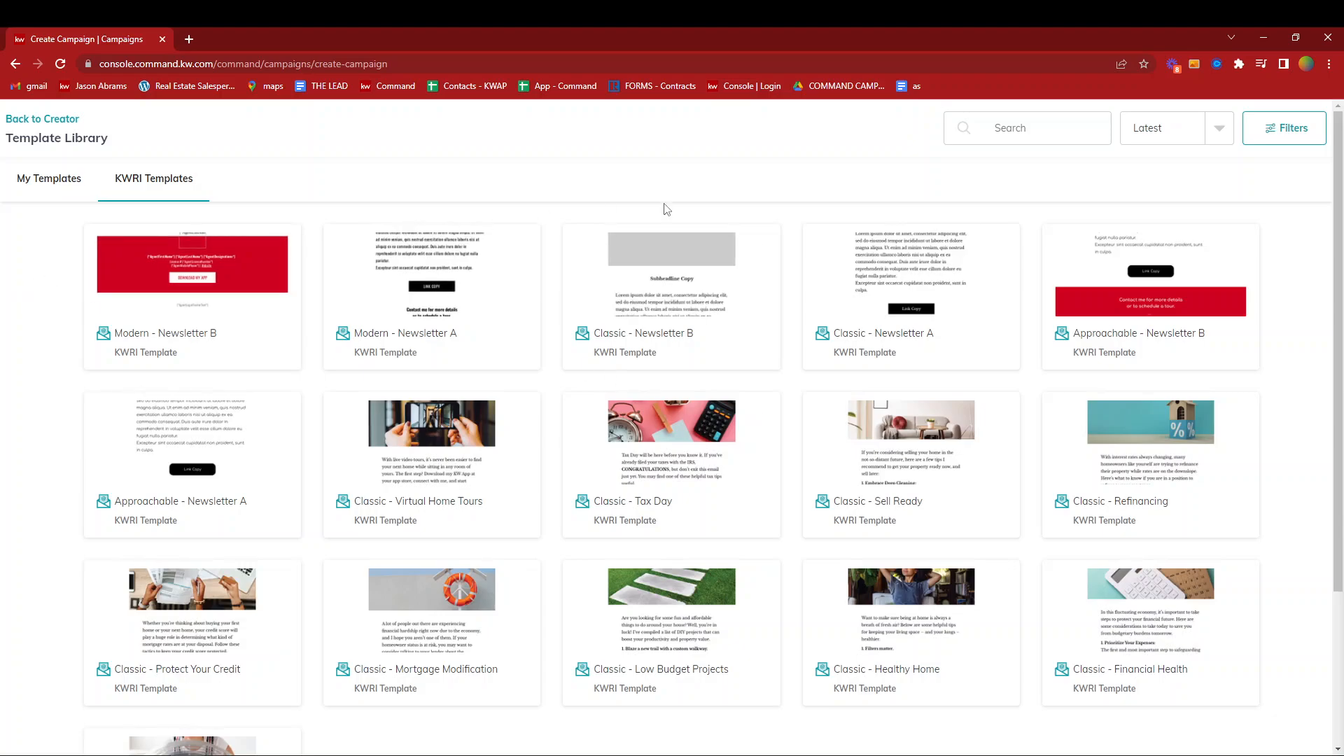
pyautogui.click(1039, 129)
pyautogui.write('lids')
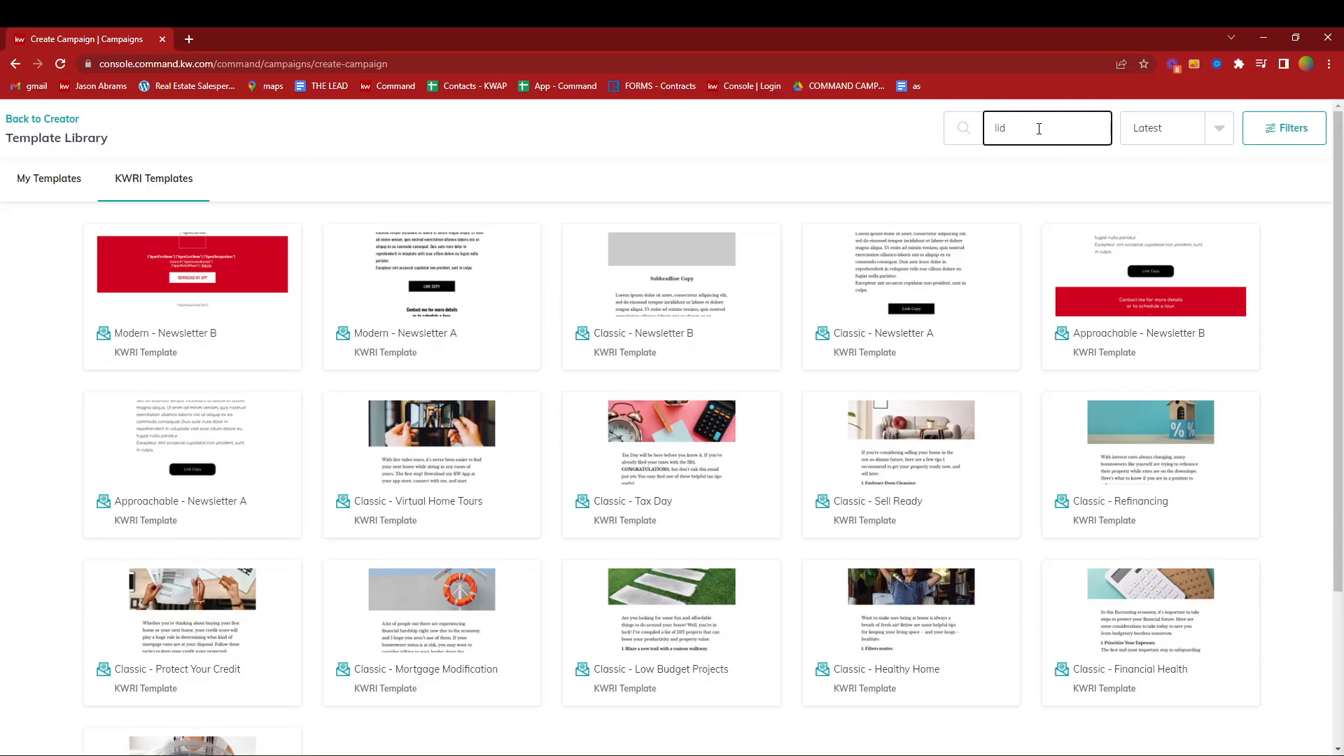
pyautogui.write('ted')
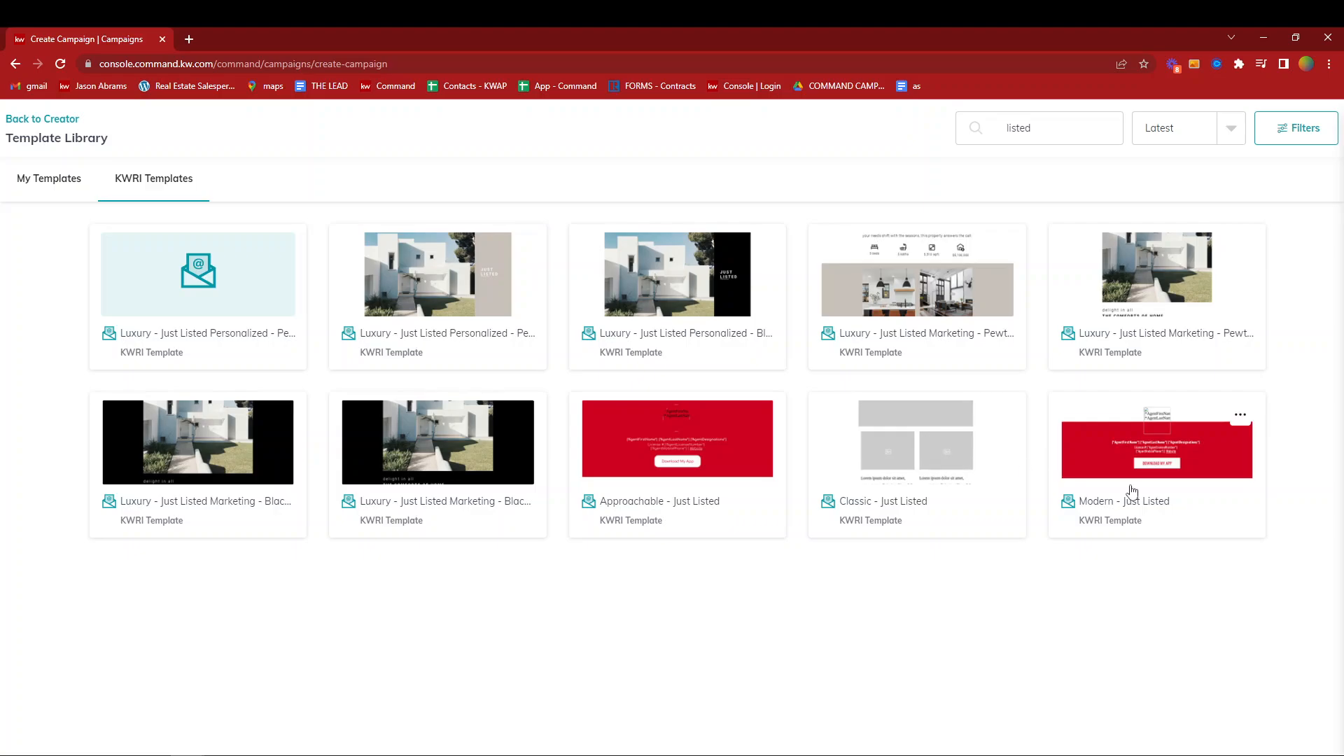
# - Preview the Modern - Just Listed template down to its listing link, and return to the template library
pyautogui.click(1238, 417)
pyautogui.click(1224, 436)
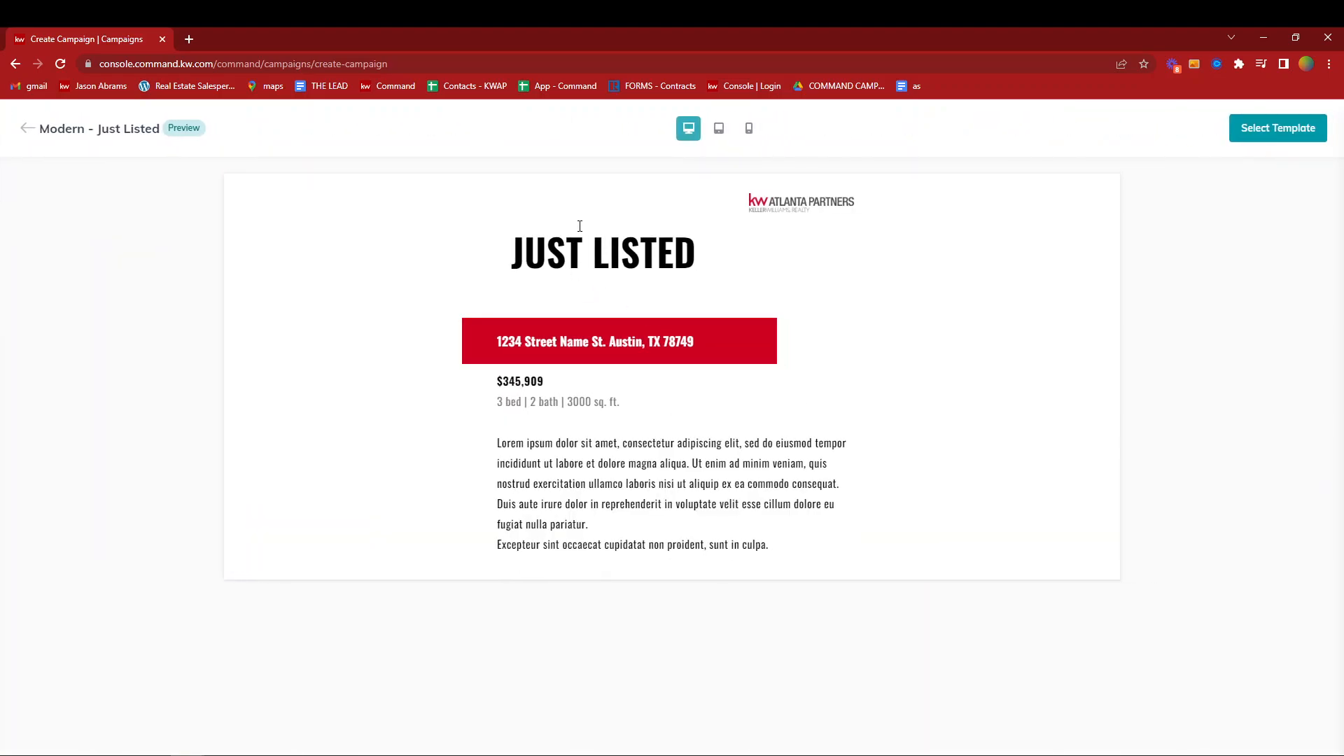
pyautogui.scroll(-1, 642, 266)
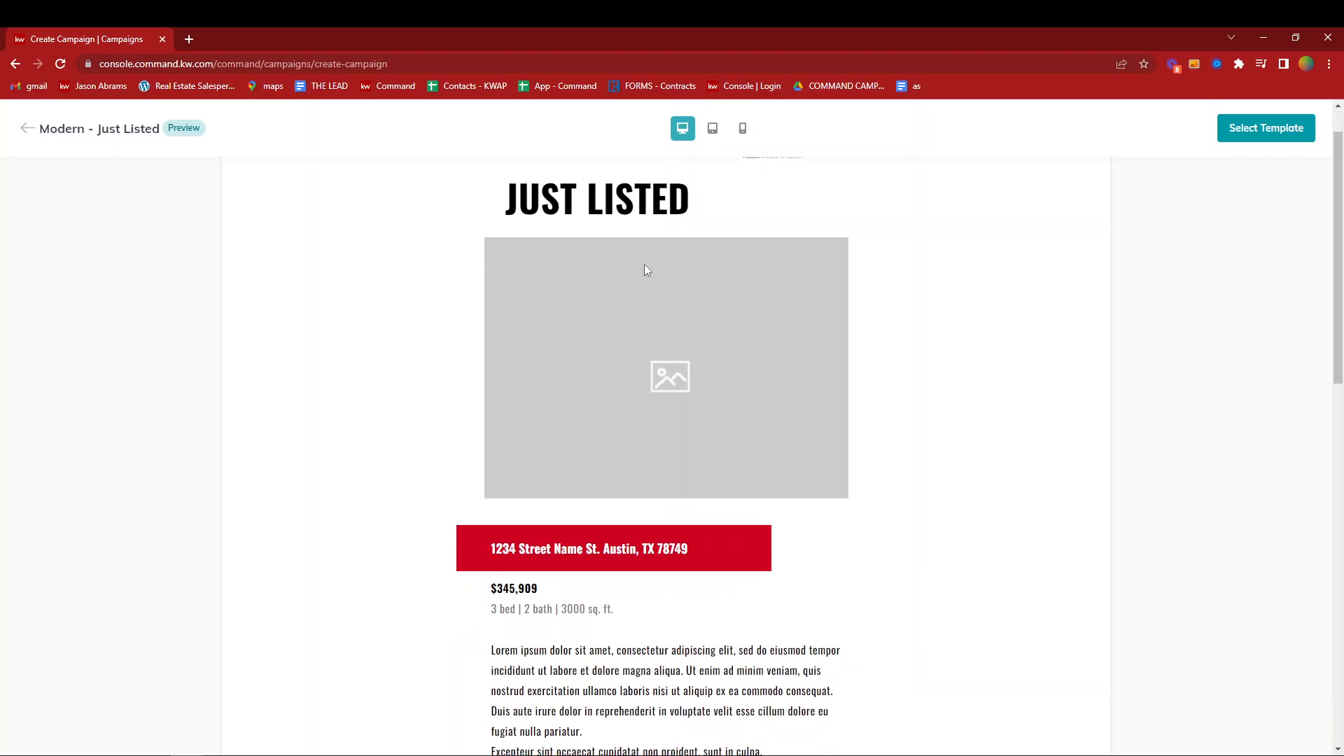
pyautogui.scroll(-3, 633, 621)
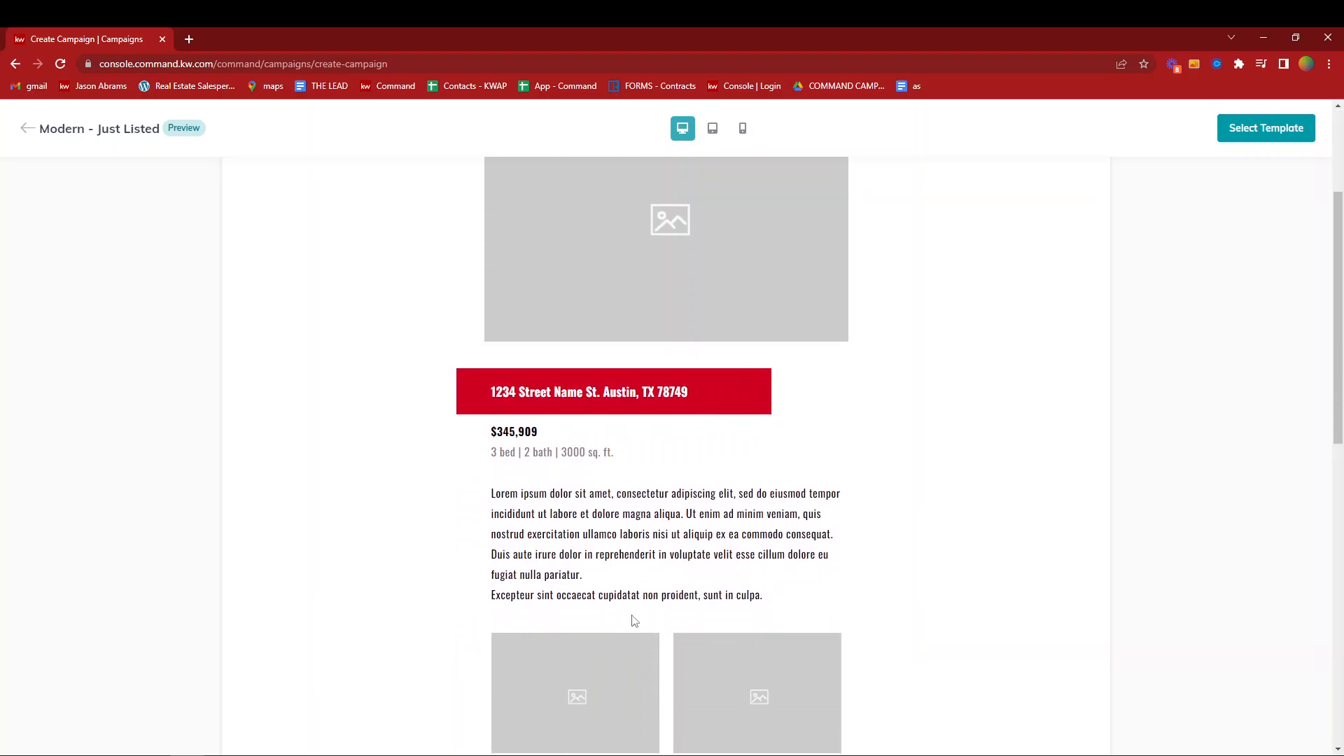
pyautogui.click(28, 129)
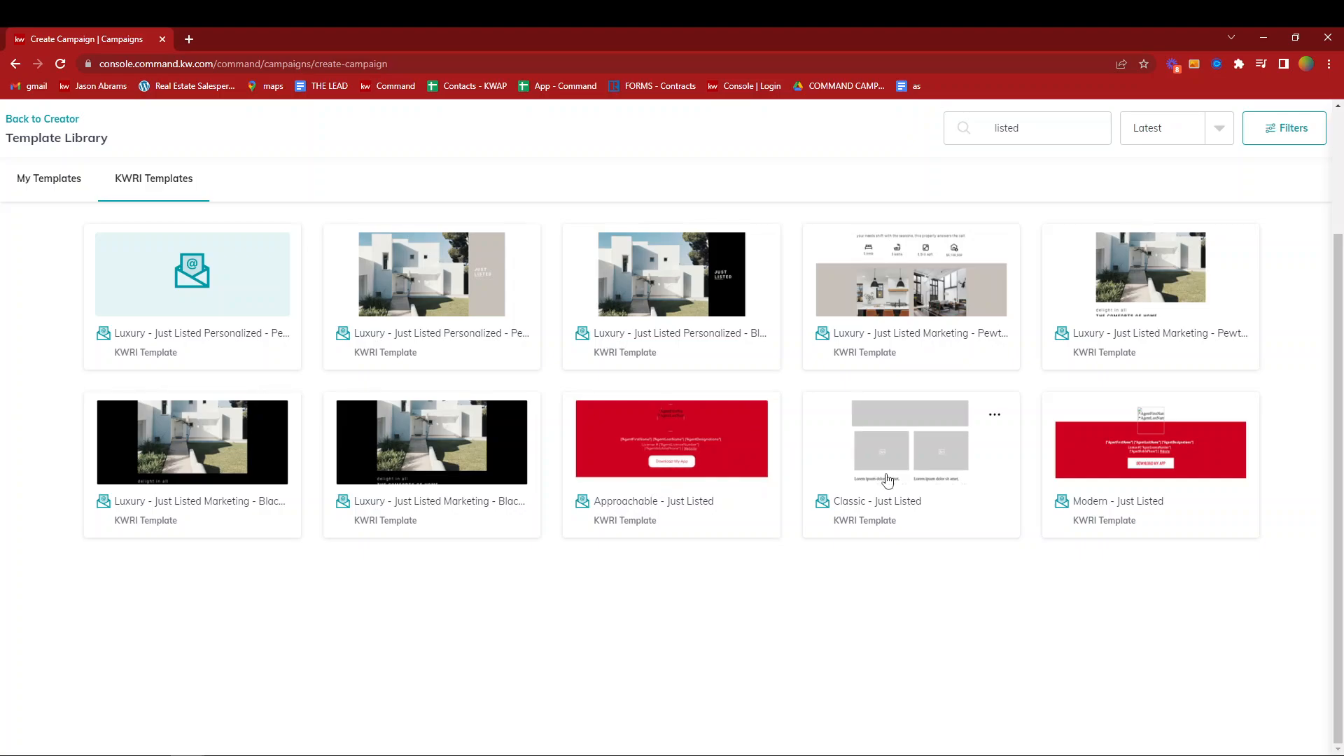
# - Start the email design from the Classic - Just Listed template and preview its full layout down to the footer
pyautogui.click(924, 433)
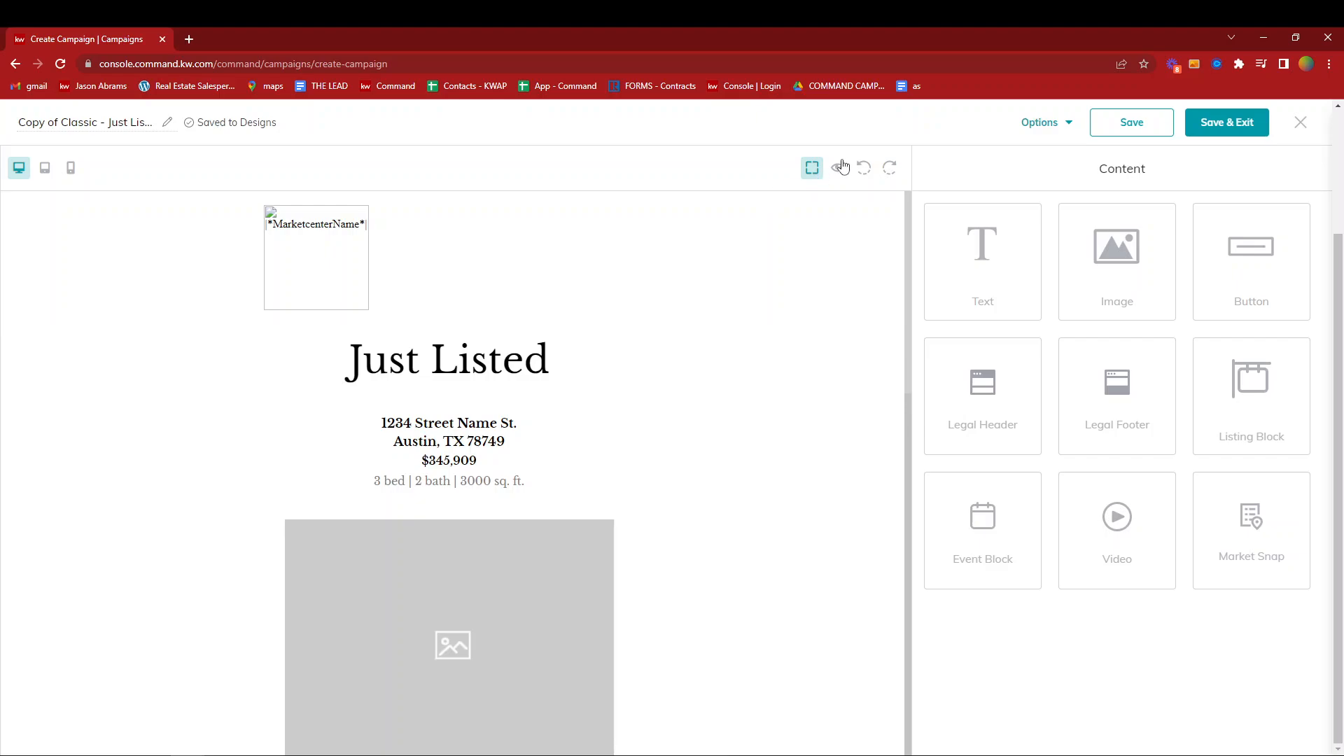
pyautogui.click(842, 168)
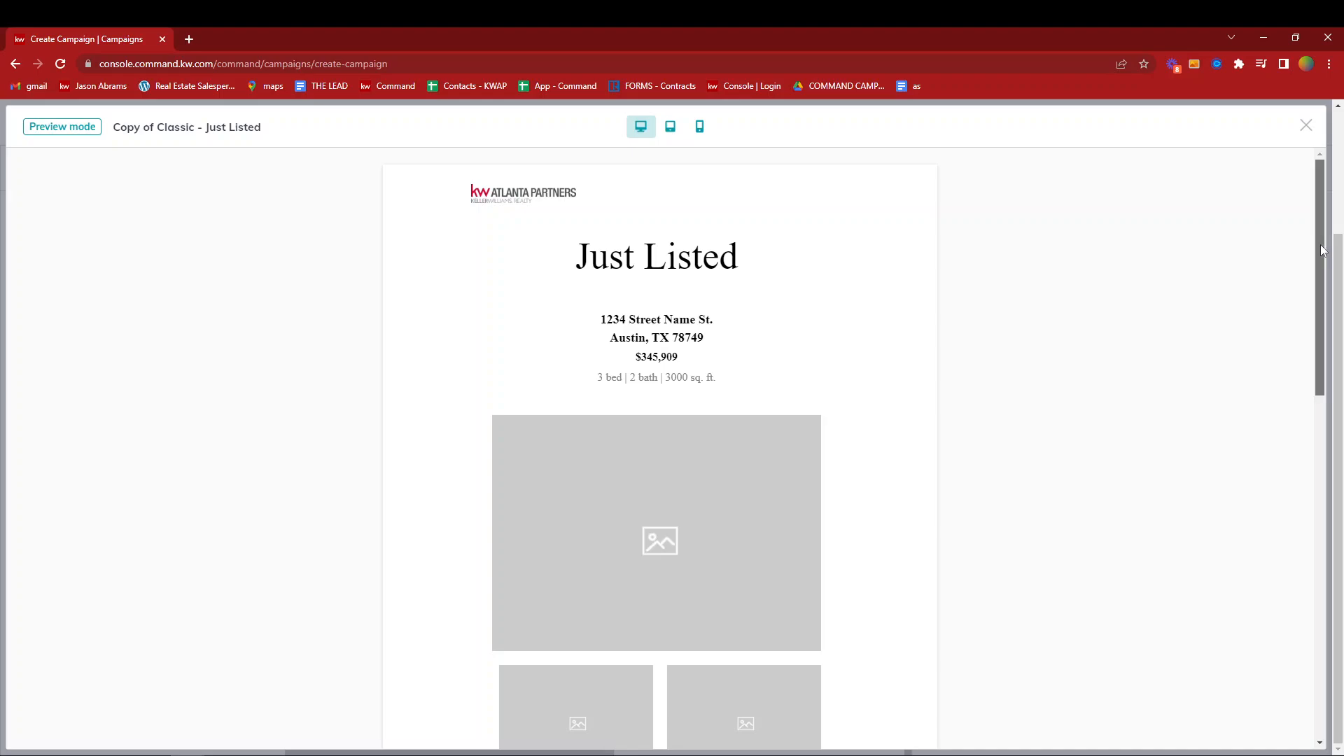
pyautogui.moveTo(1323, 251); pyautogui.dragTo(1339, 453)
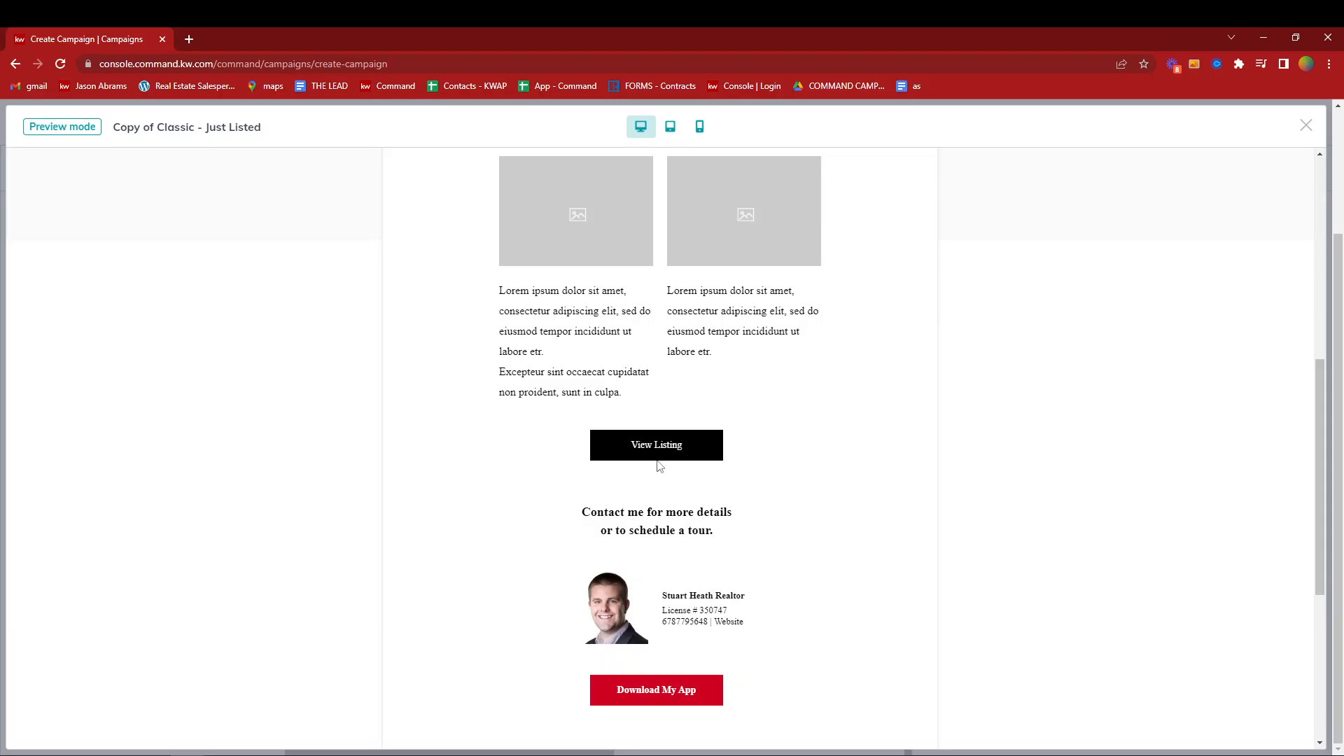
pyautogui.scroll(-3, 653, 497)
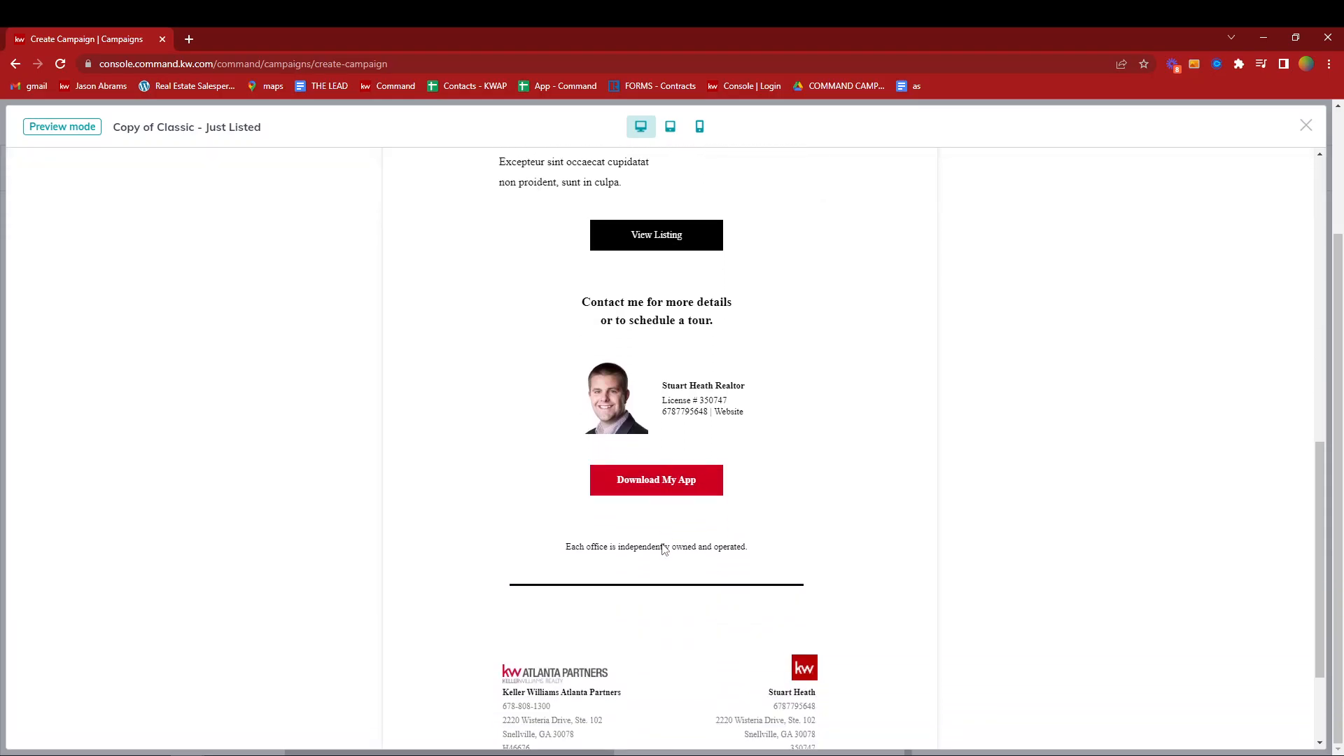
pyautogui.click(1306, 126)
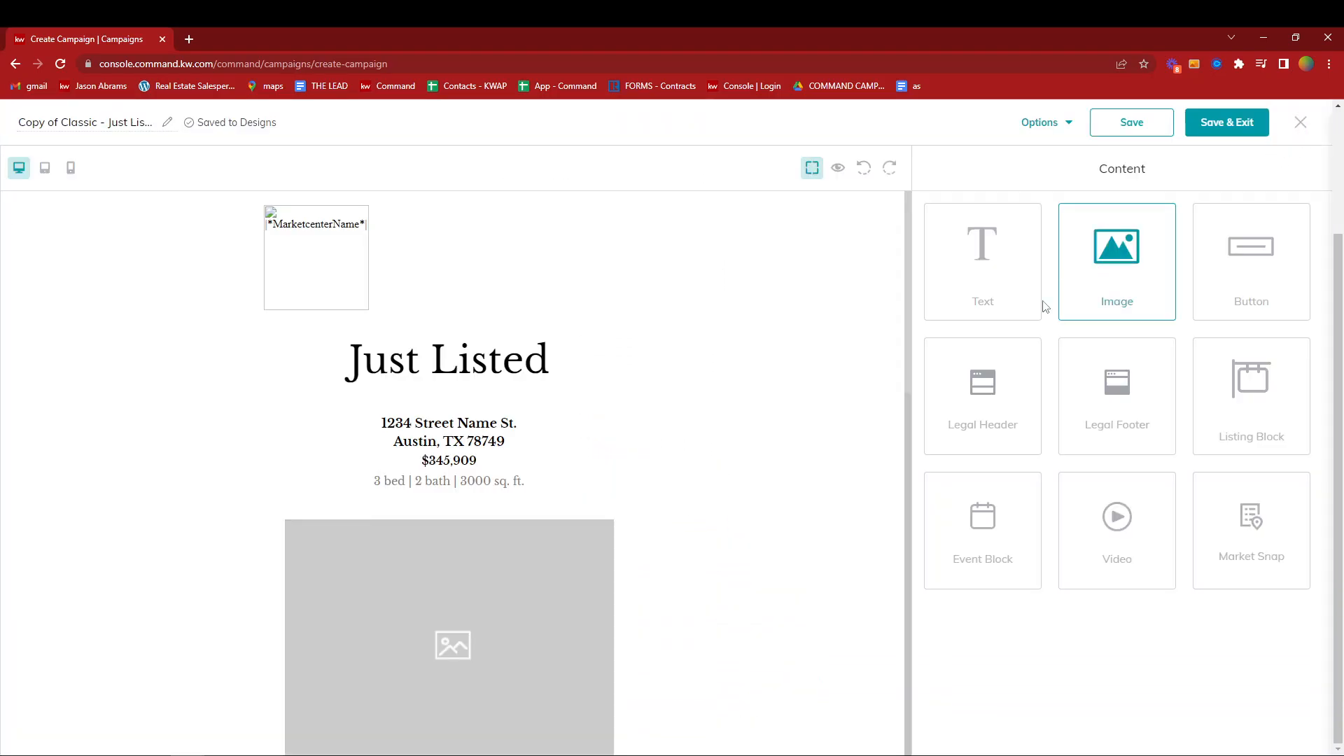
# - Set the market center logo's height to 48 px and its position to Center
pyautogui.click(343, 268)
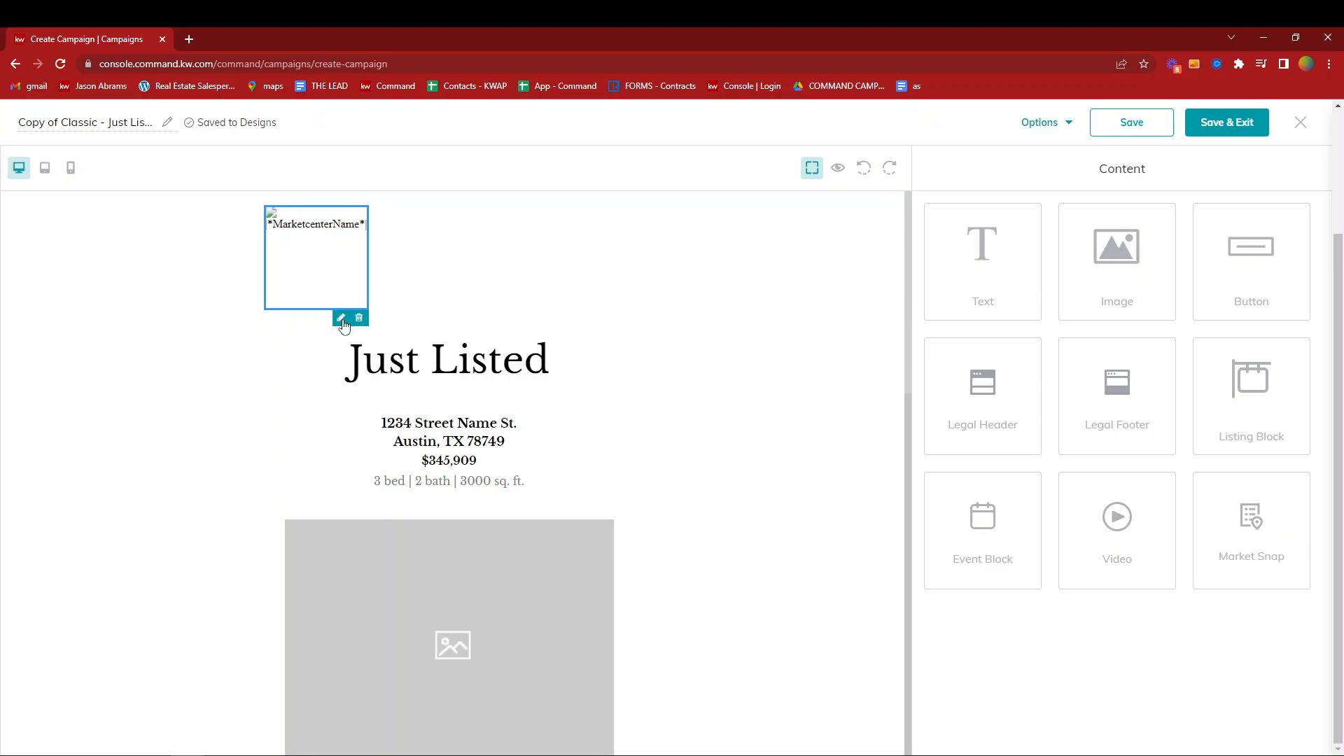
pyautogui.click(342, 319)
pyautogui.doubleClick(1169, 357)
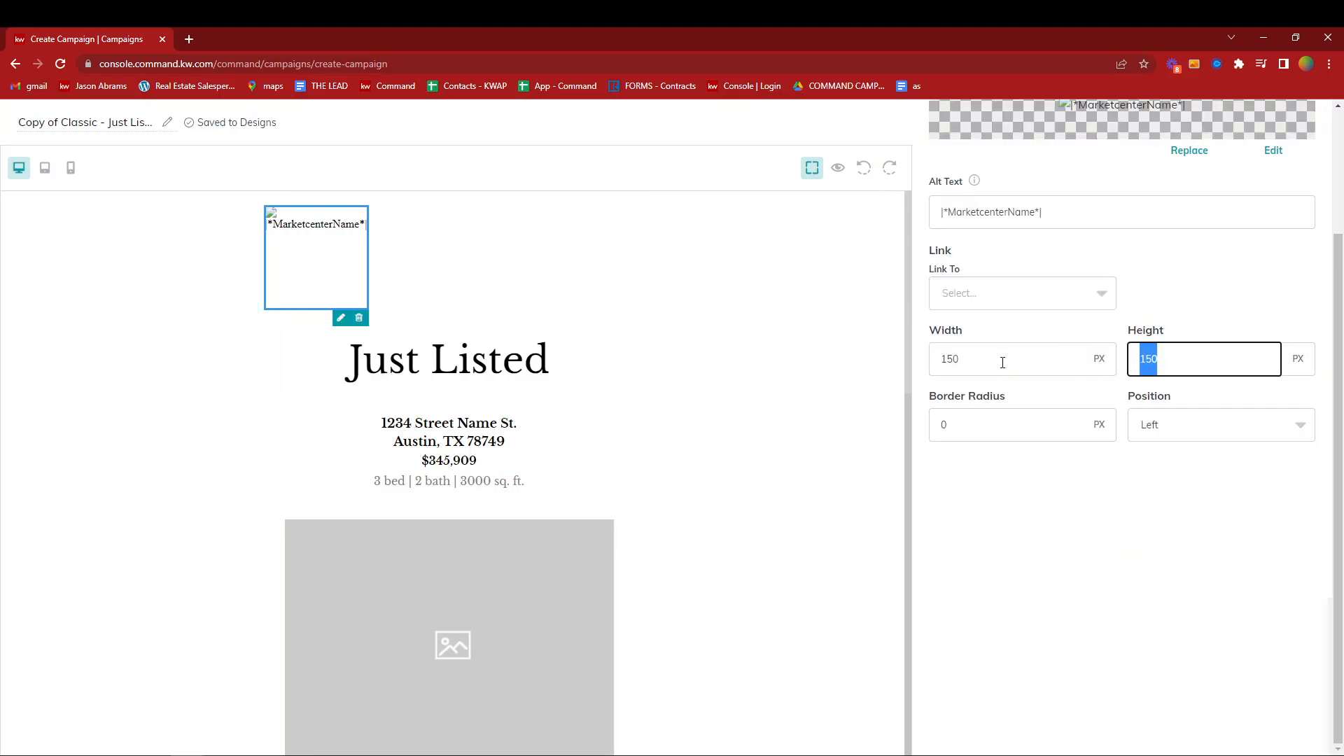
pyautogui.write('48')
pyautogui.click(1170, 427)
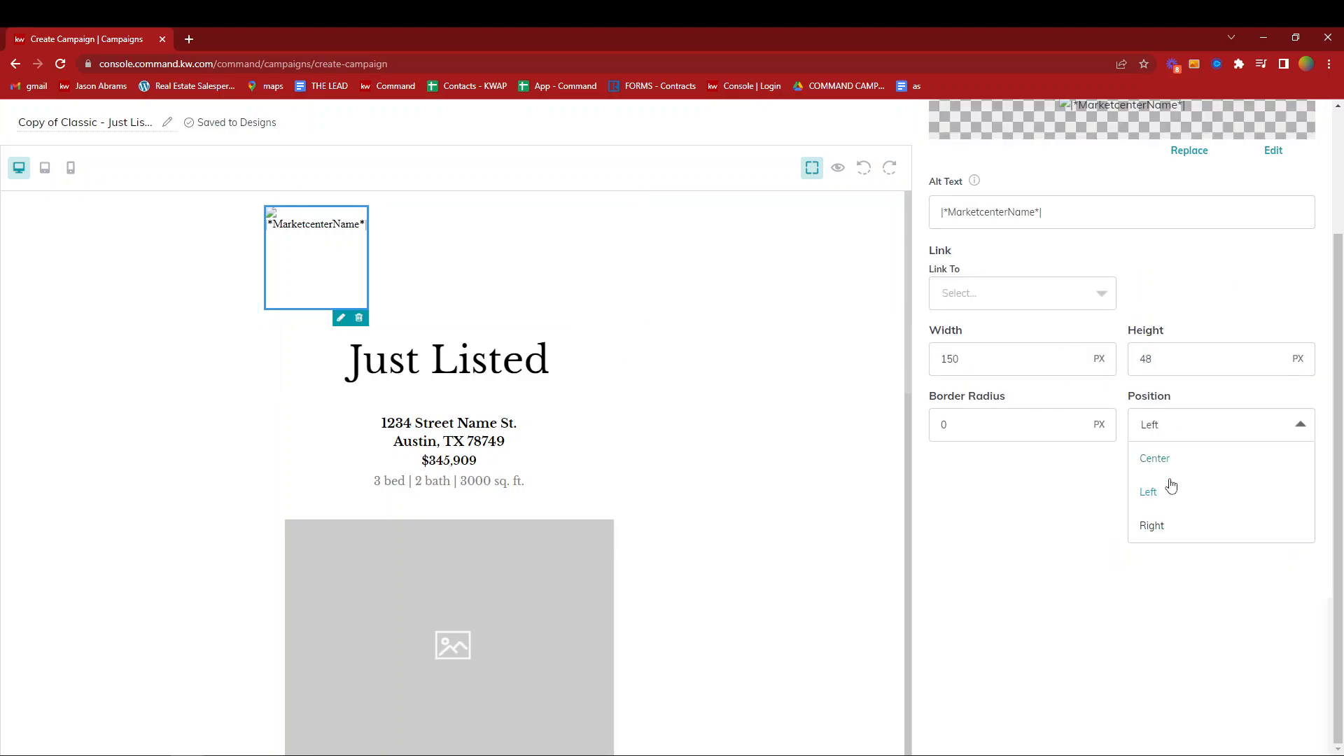
pyautogui.click(1162, 469)
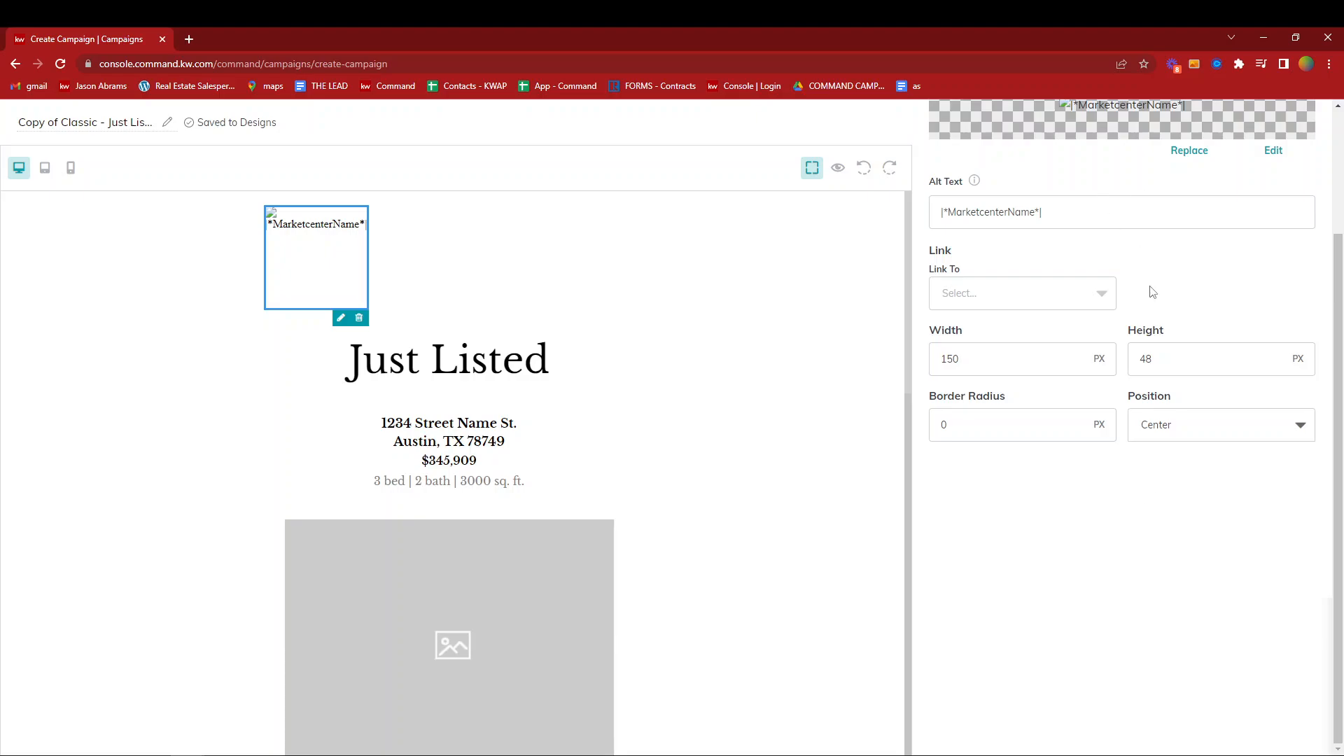
pyautogui.scroll(3, 1149, 291)
pyautogui.click(957, 167)
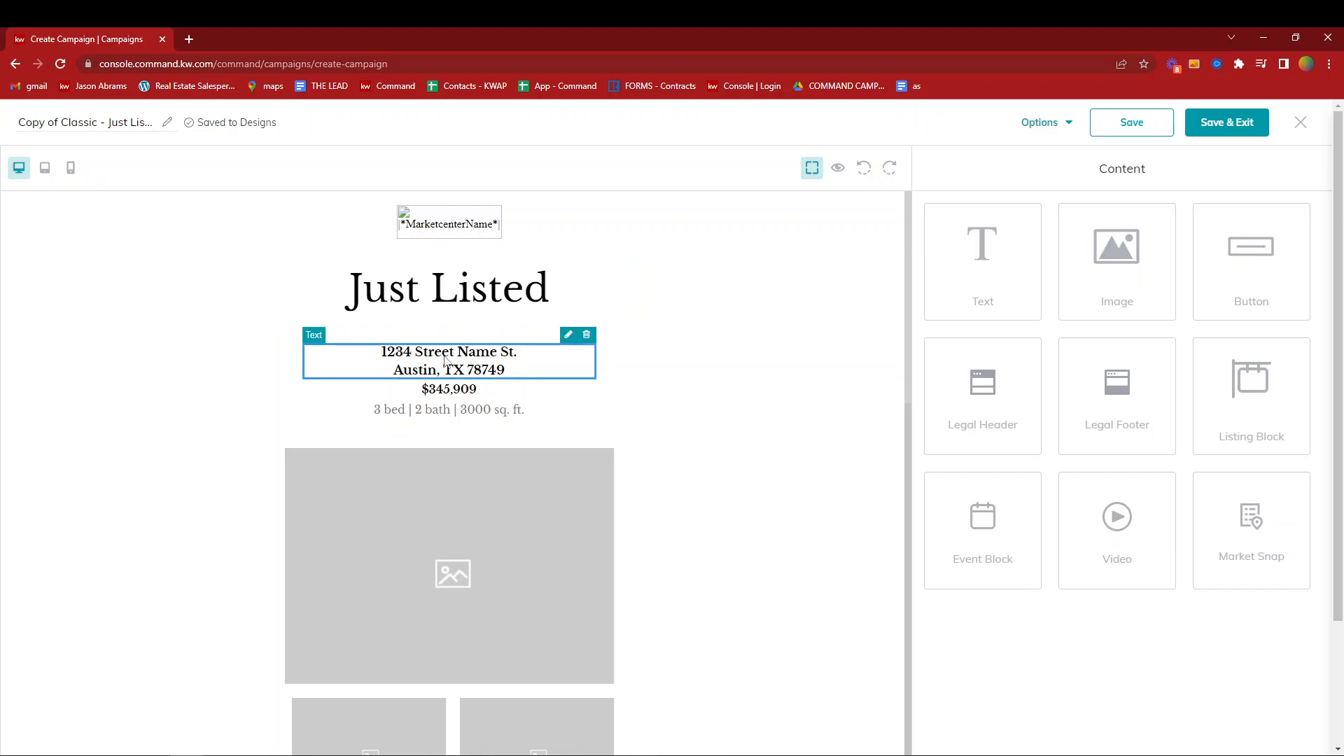
# - Replace the placeholder street line with the listing's street address and make the whole address block bold
pyautogui.click(576, 339)
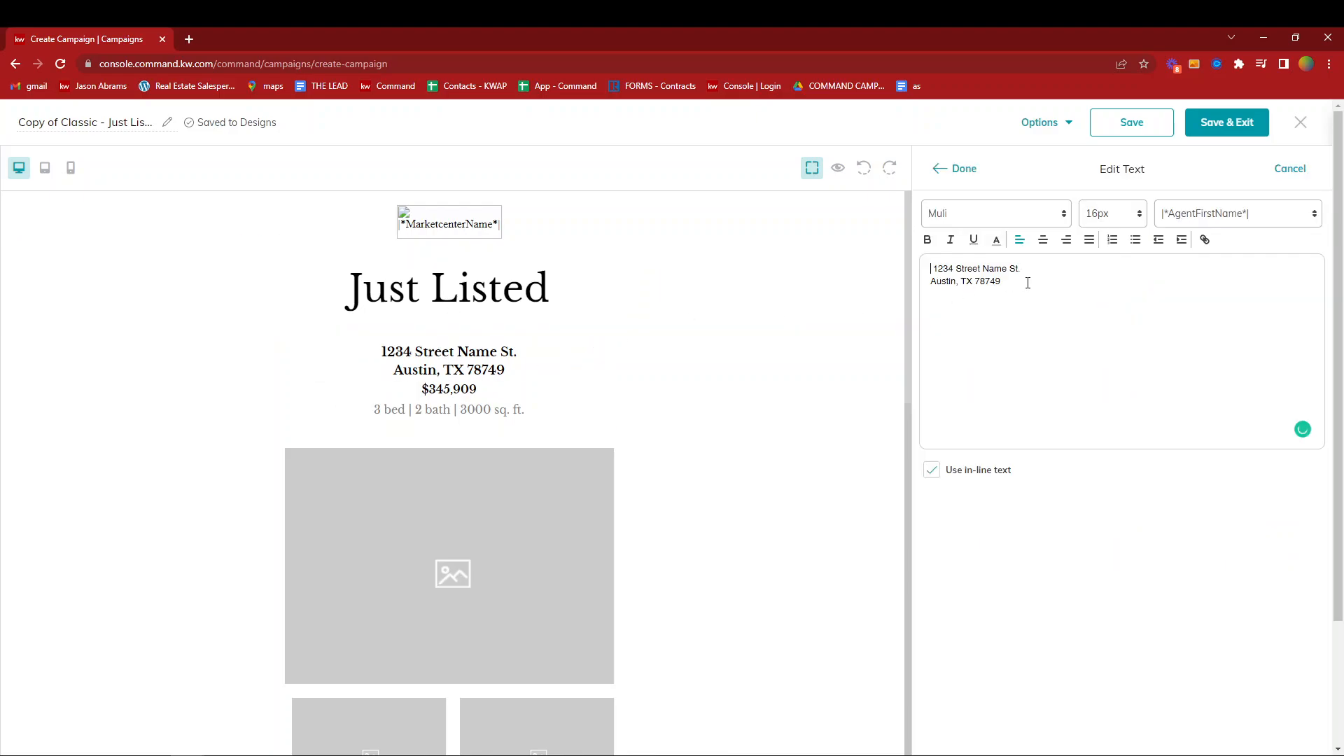
pyautogui.tripleClick(921, 273)
pyautogui.hotkey('ctrl', 'a')
pyautogui.click(928, 239)
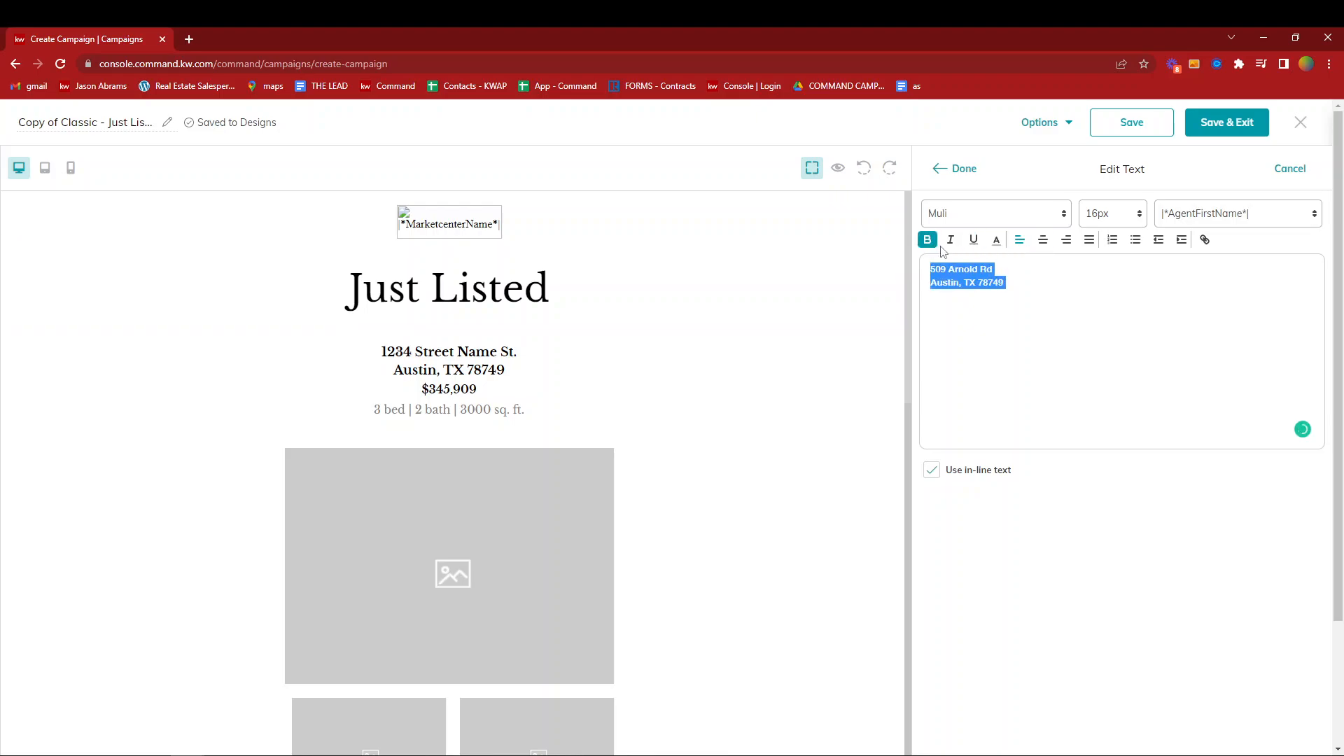
pyautogui.click(961, 170)
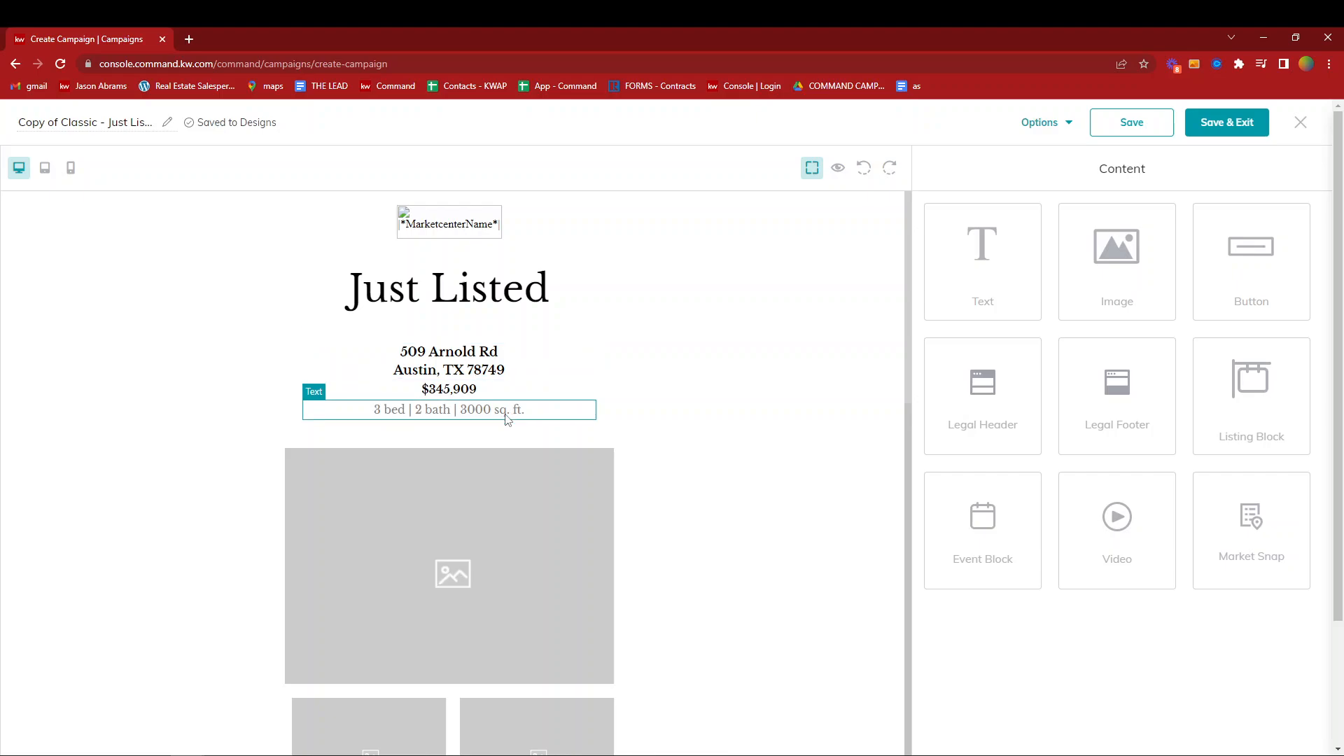
# - Change the property details line to 5 bed and 3500 sq. ft
pyautogui.click(568, 391)
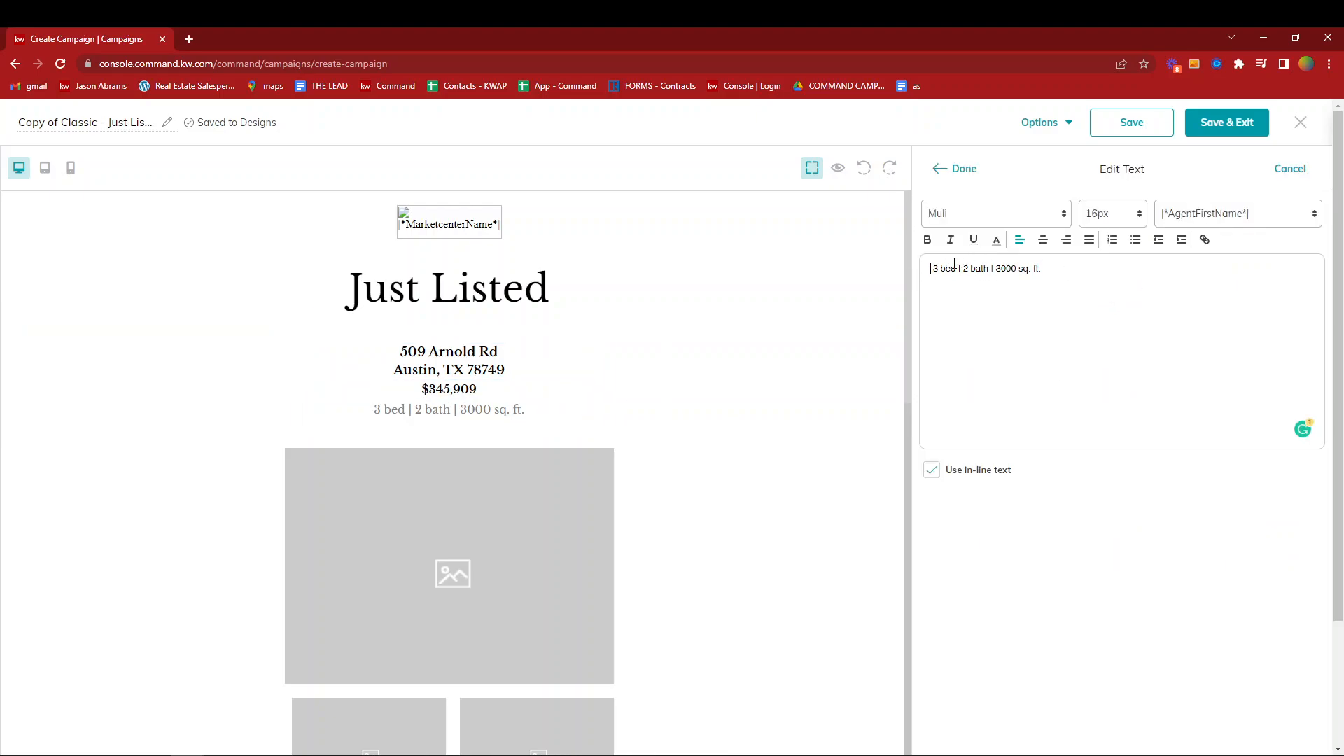
pyautogui.press('Delete')
pyautogui.write('5')
pyautogui.press('BackSpace')
pyautogui.write('5')
pyautogui.click(972, 170)
# - Edit the large placeholder image below the property details line and open its image replacement choices
pyautogui.scroll(-2, 515, 458)
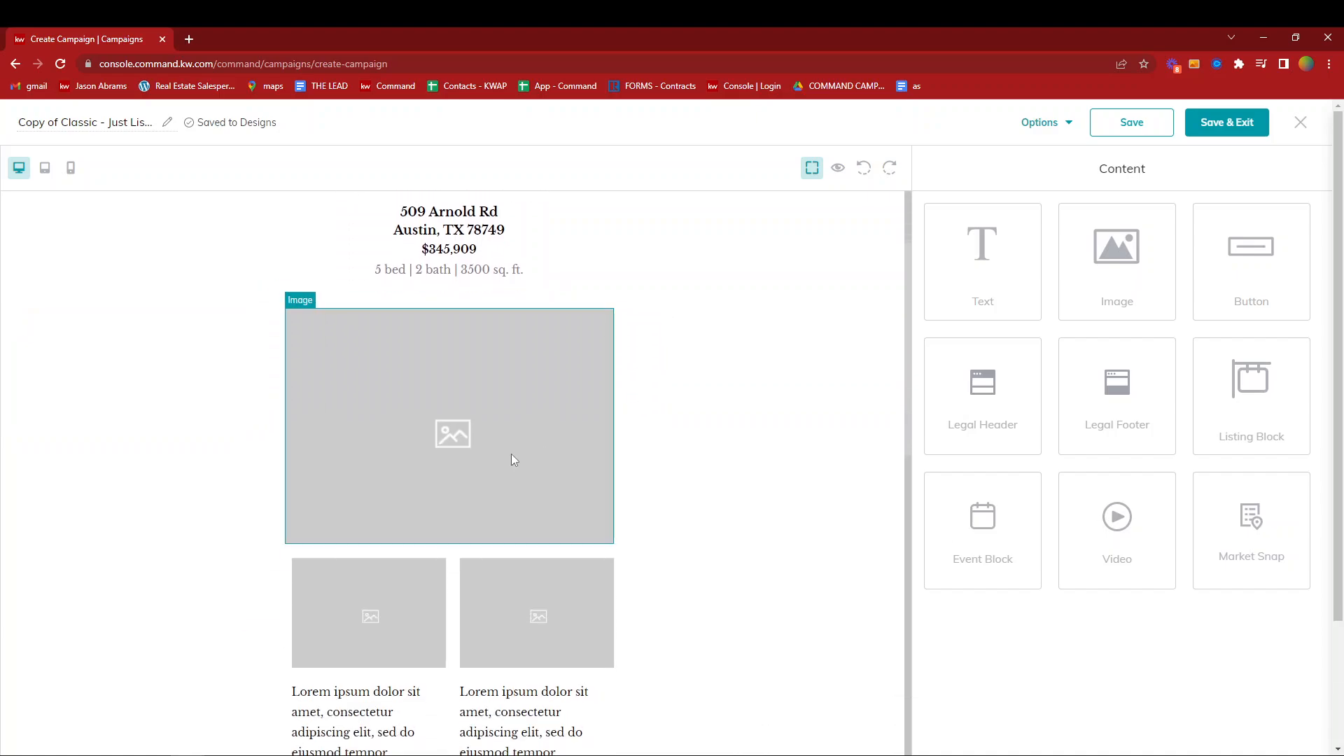
pyautogui.scroll(-1, 480, 451)
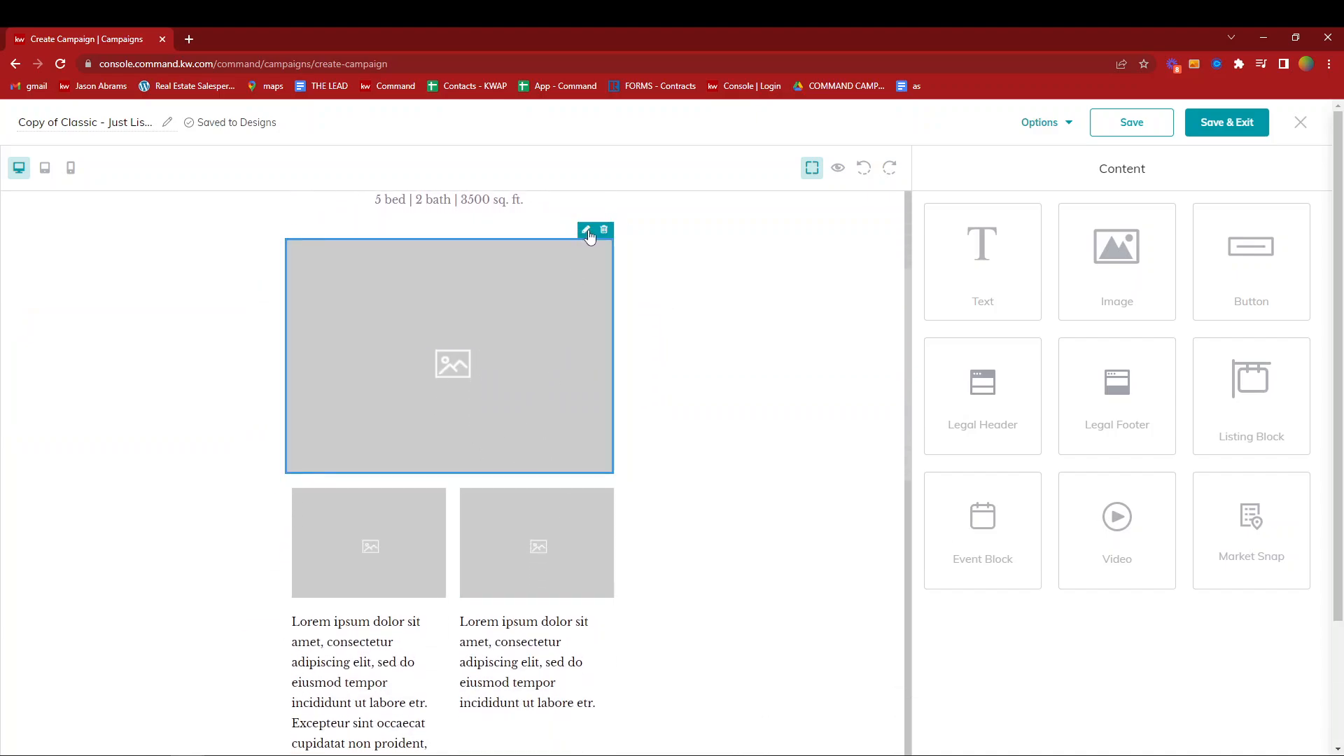
pyautogui.click(587, 231)
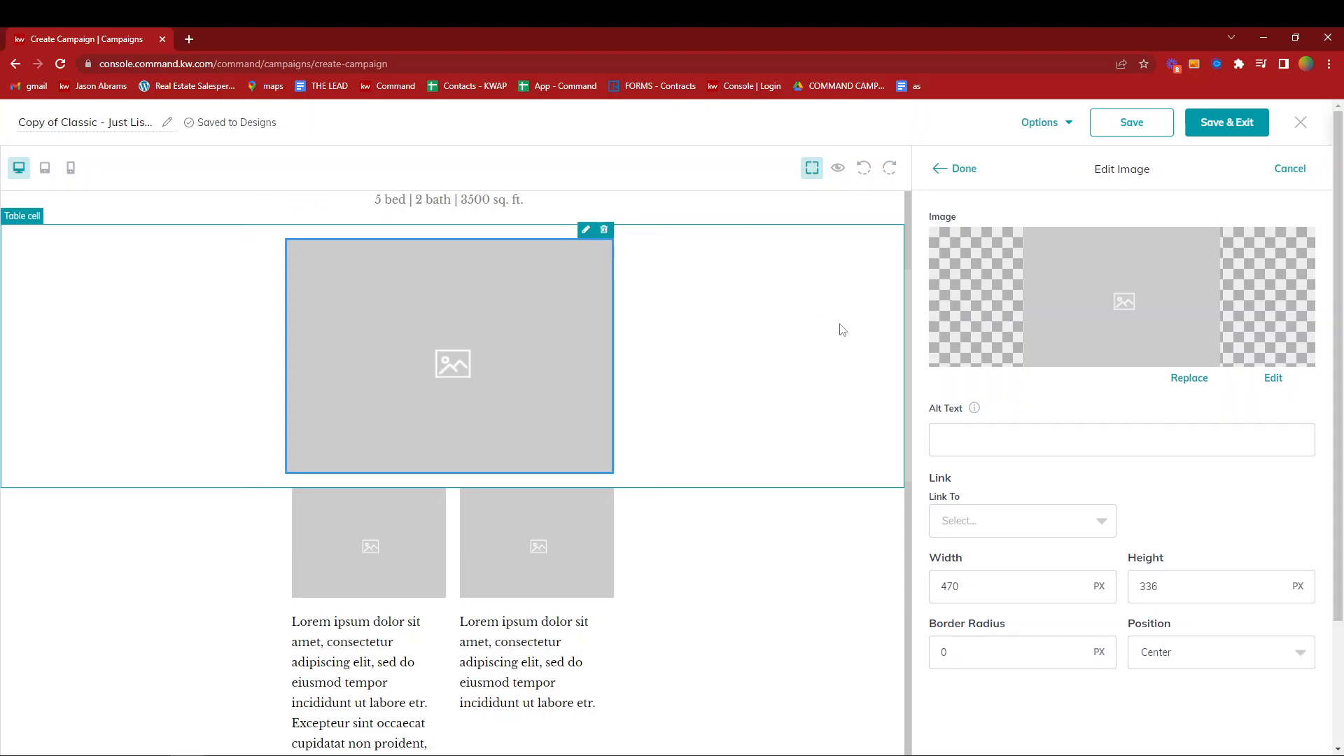
pyautogui.click(1188, 383)
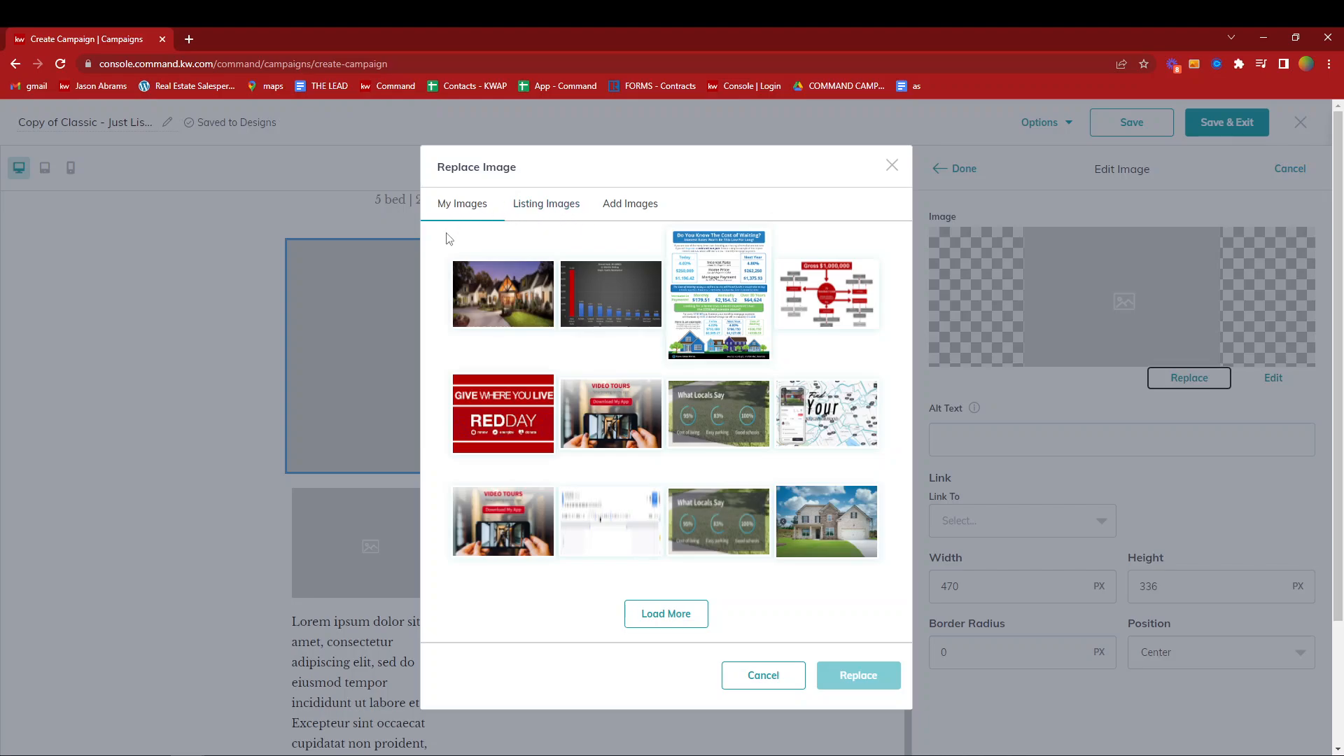
pyautogui.click(645, 204)
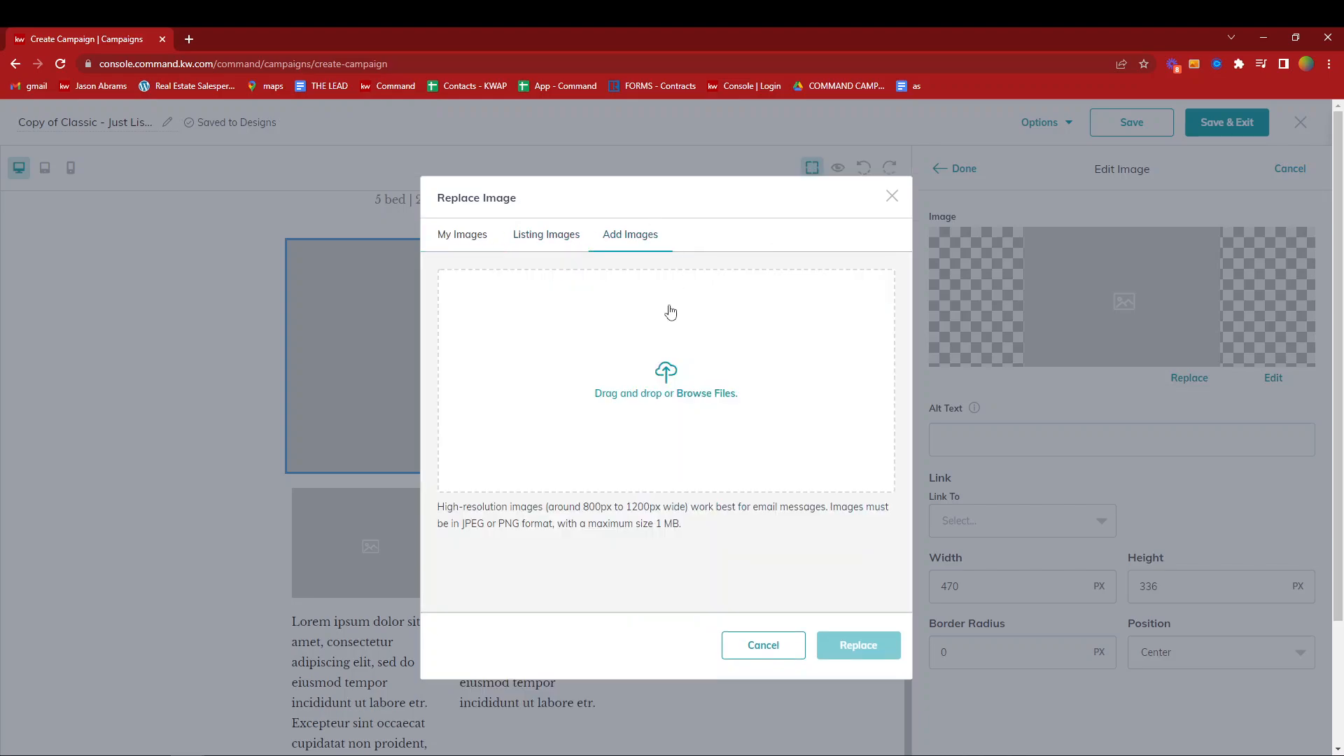
pyautogui.click(700, 394)
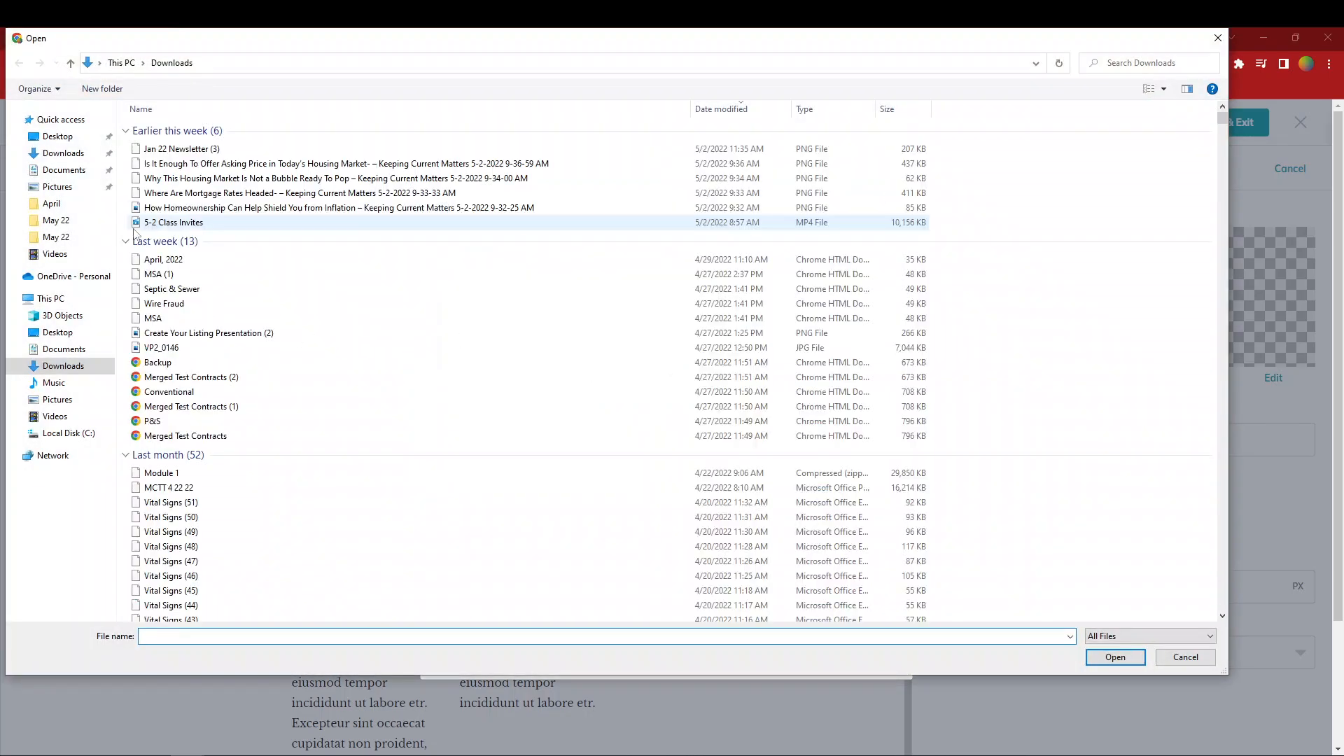
pyautogui.click(57, 187)
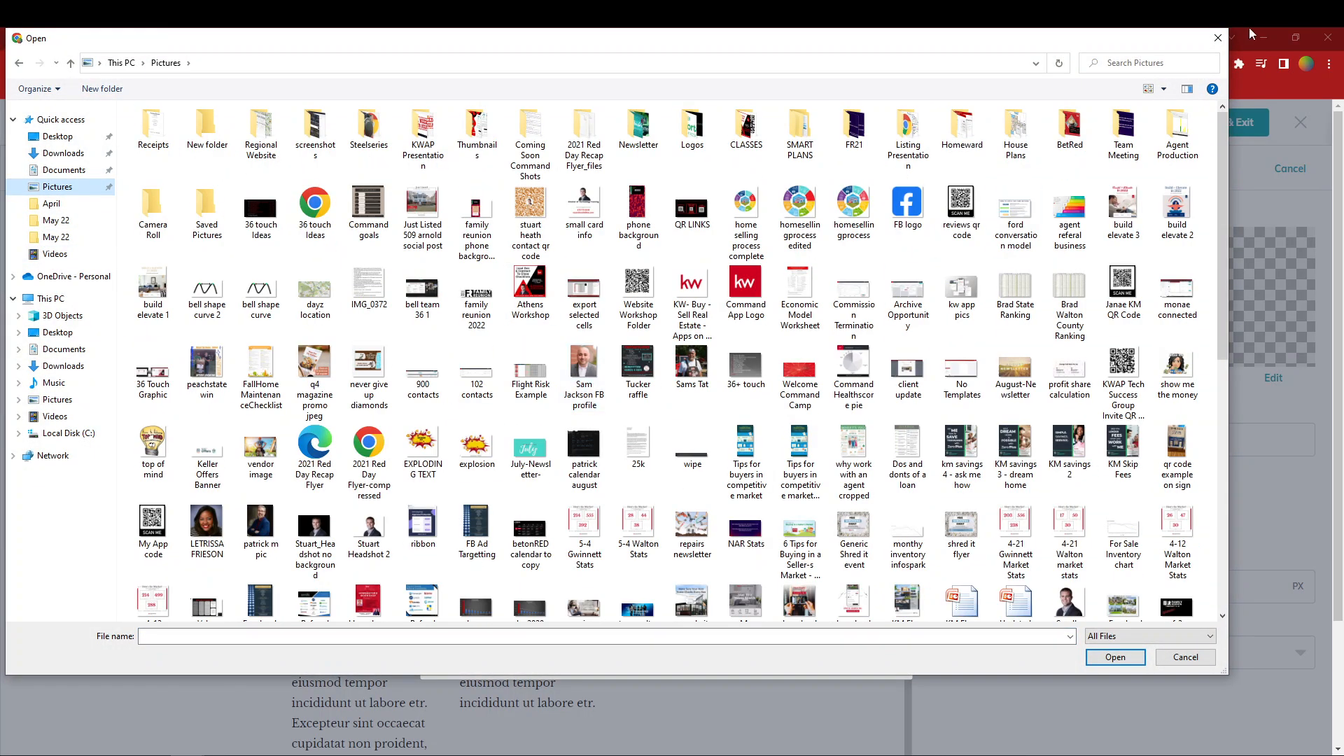
pyautogui.click(1218, 37)
# - Search the listing images by property address, using the listing's street address and state
pyautogui.click(561, 234)
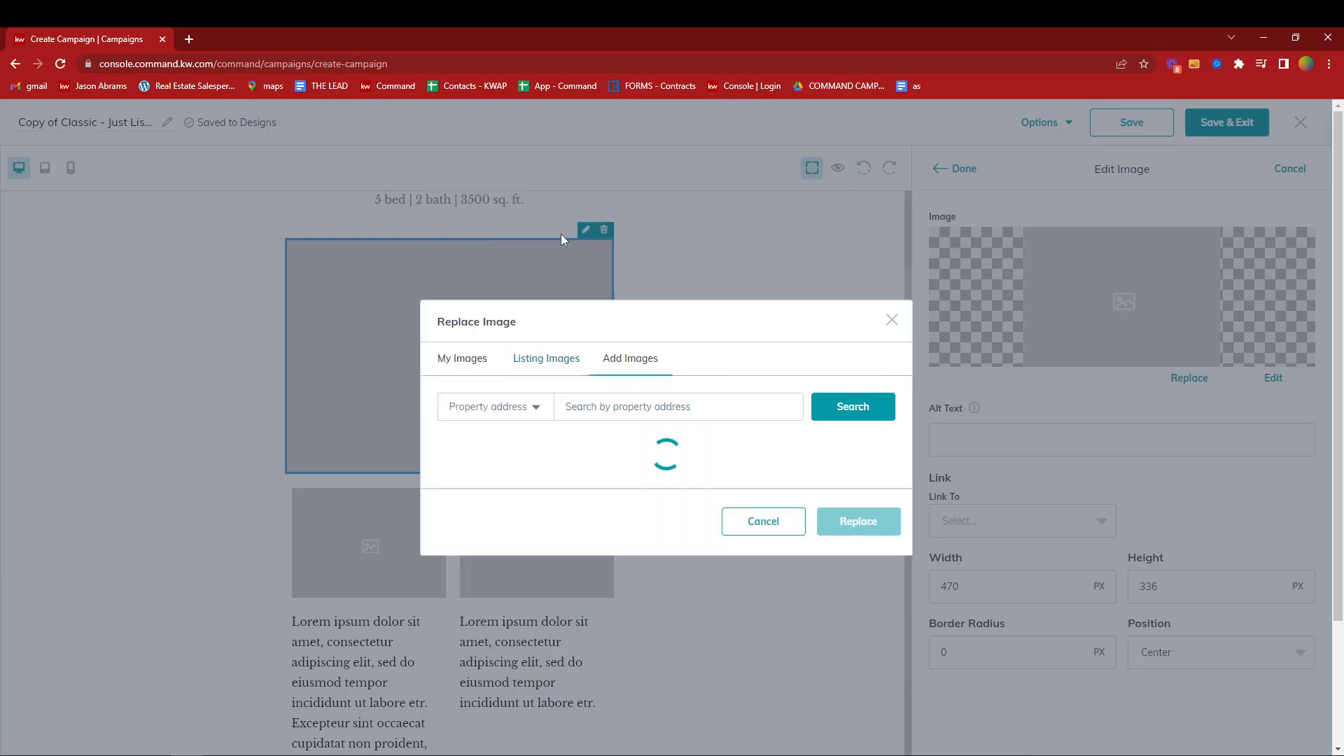
pyautogui.click(594, 406)
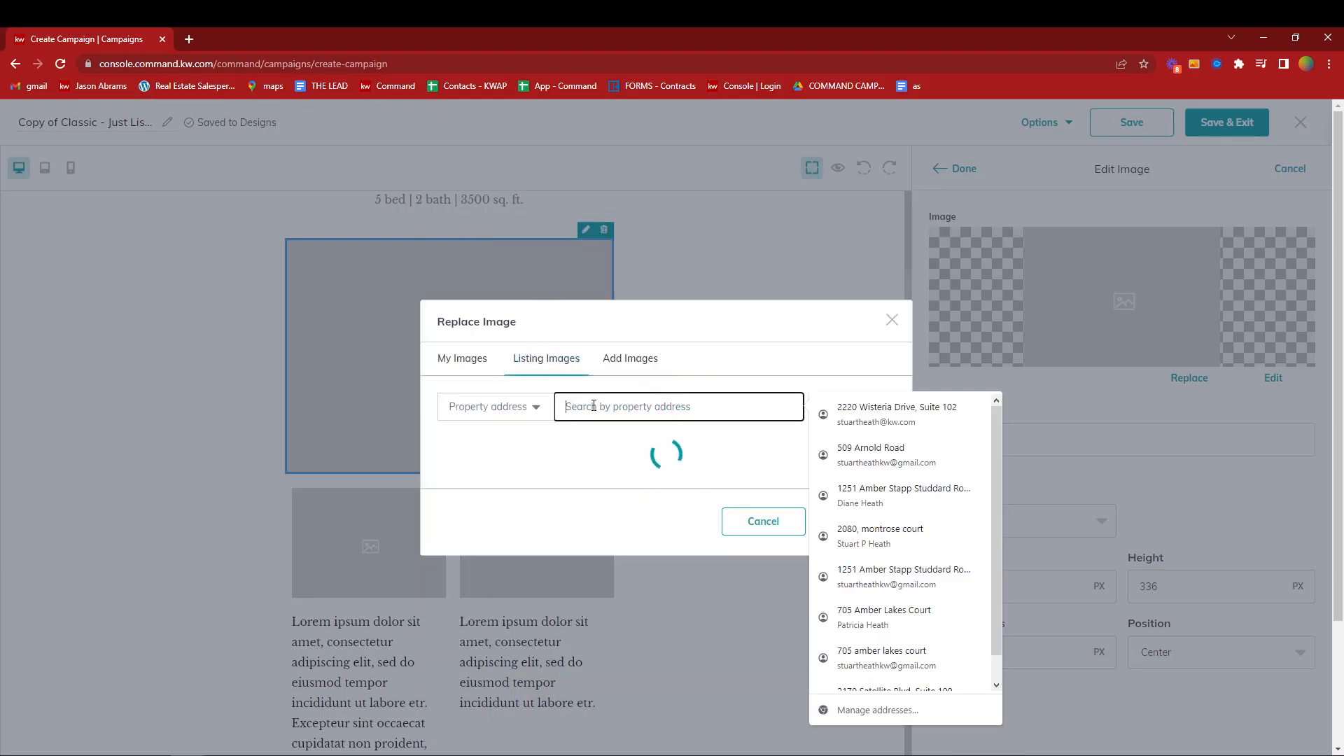
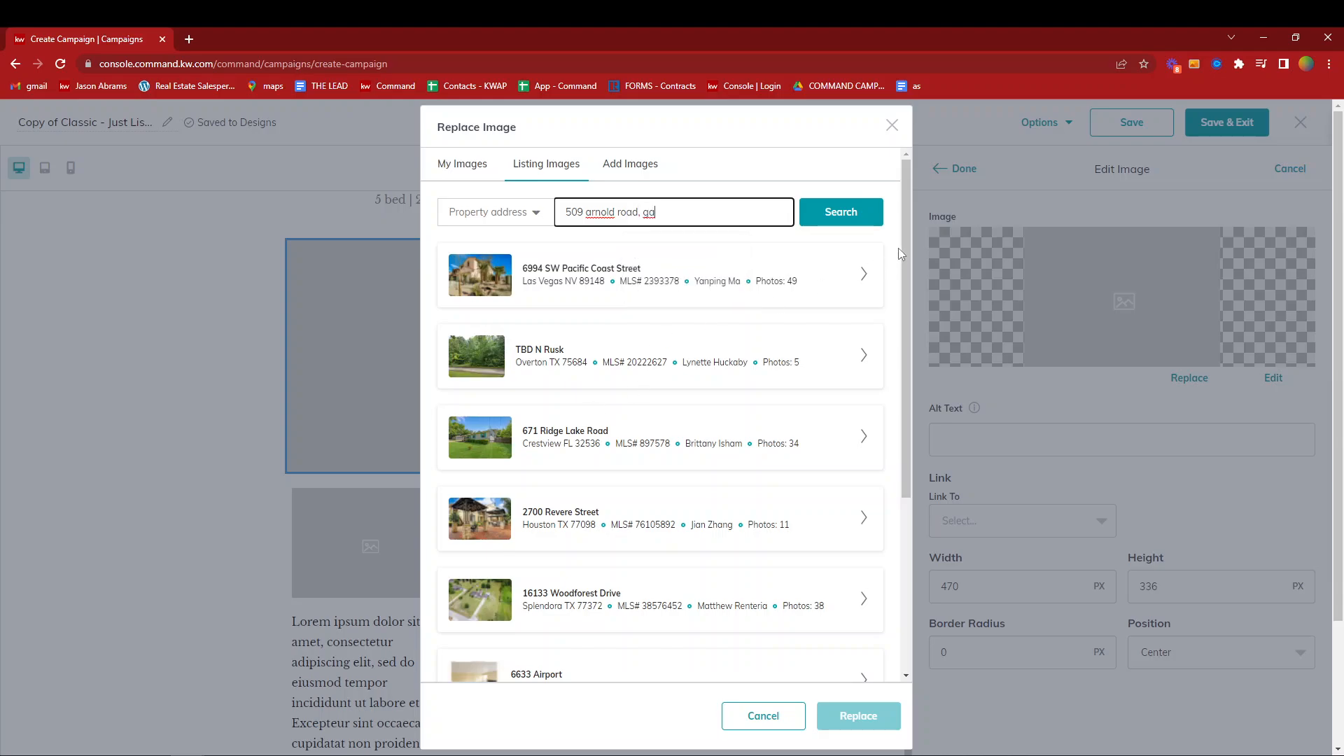
pyautogui.click(847, 221)
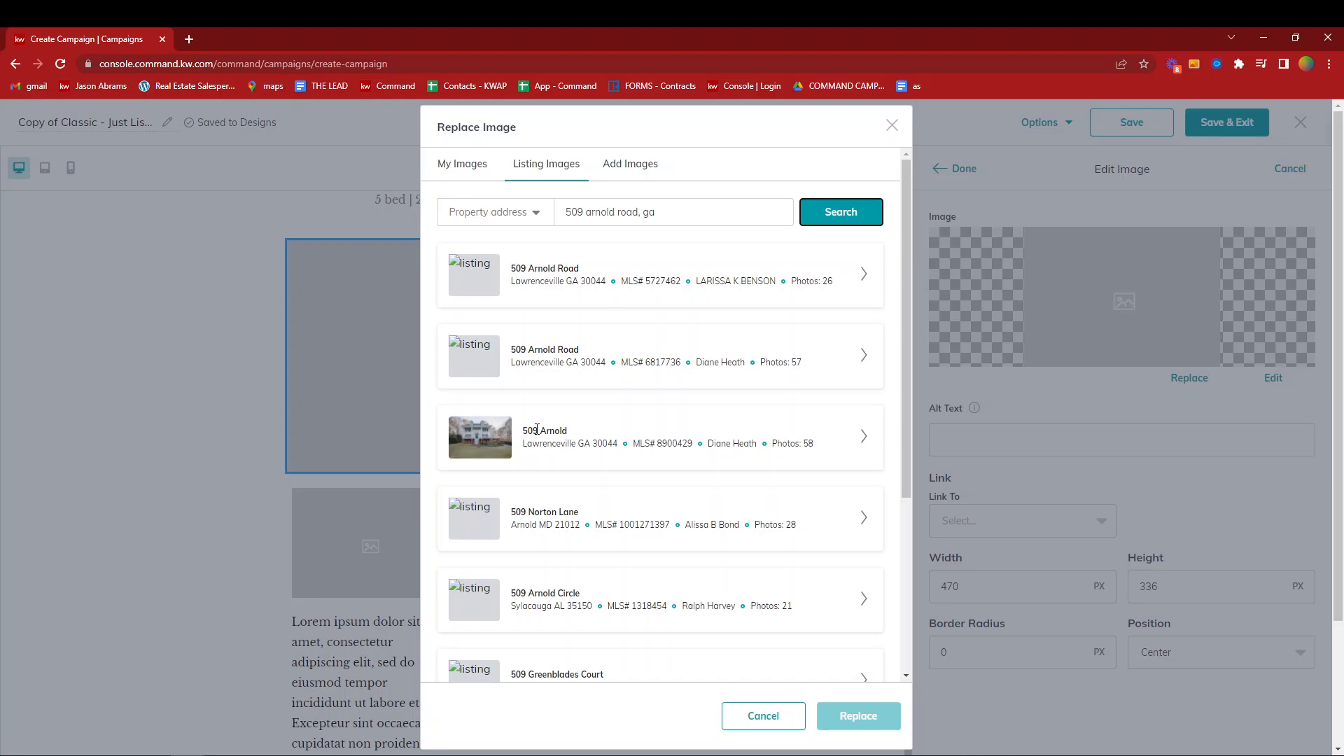
# - Replace the large placeholder with the aerial house photo from the third matching listing and finish editing the image
pyautogui.click(867, 439)
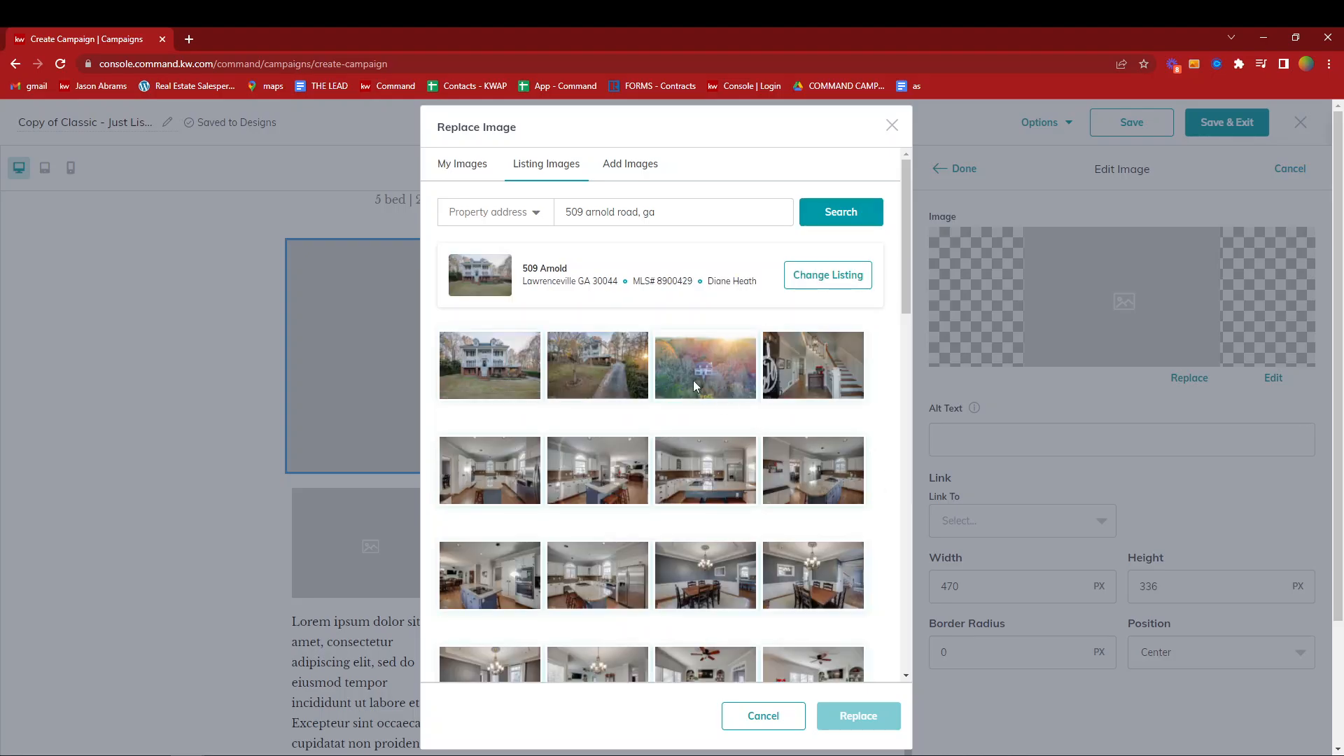
pyautogui.click(694, 383)
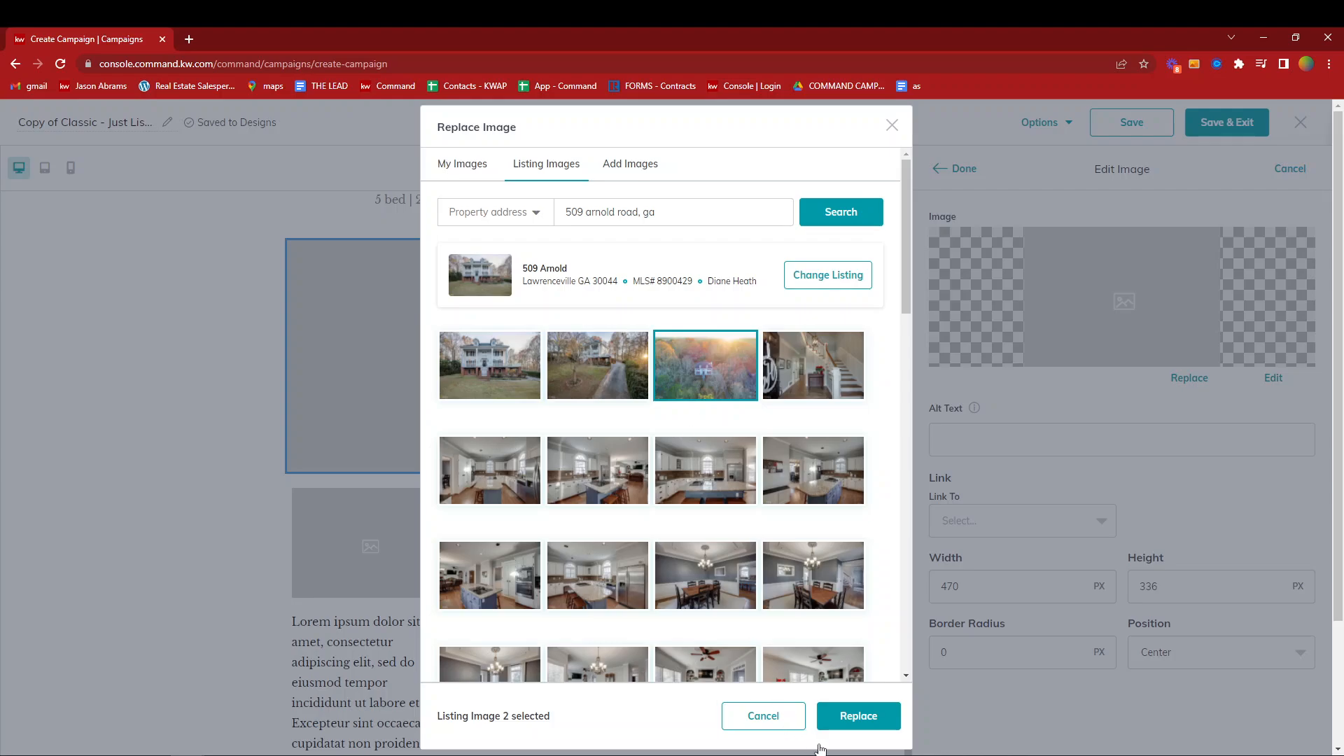
pyautogui.click(868, 718)
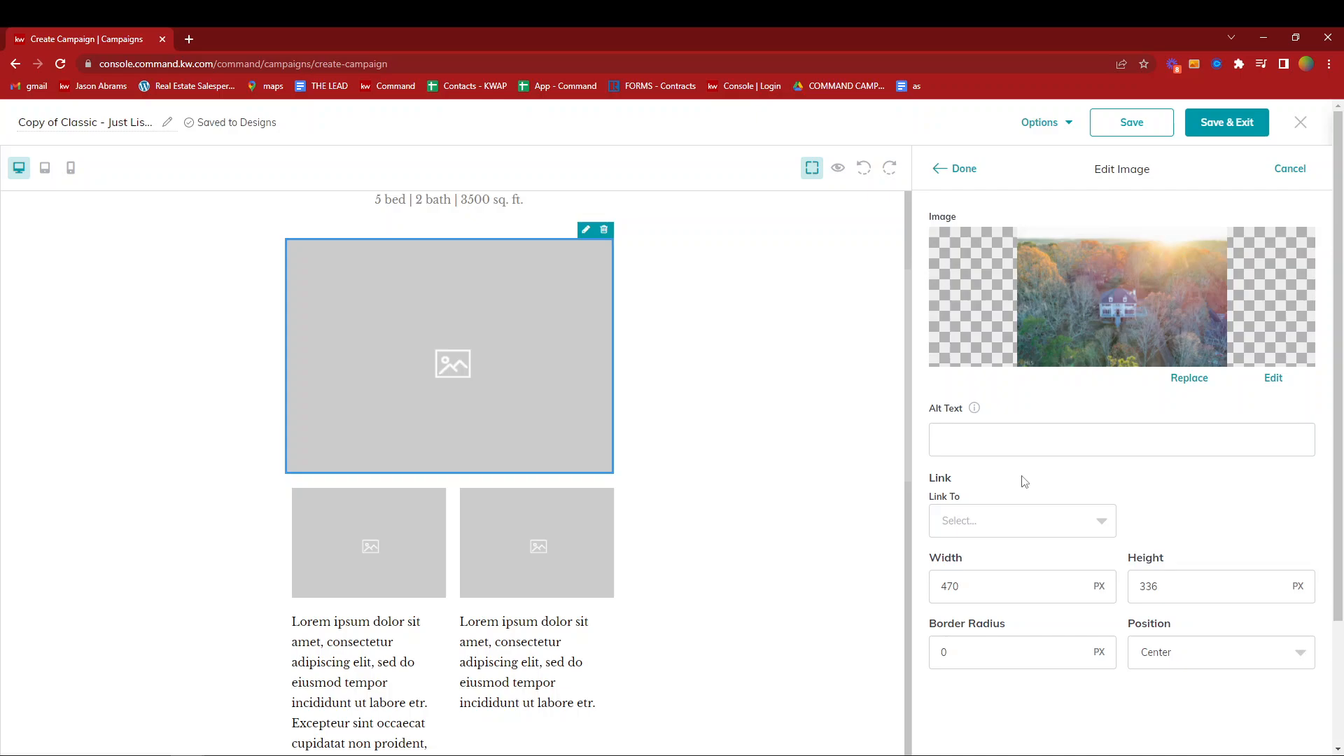
pyautogui.click(966, 172)
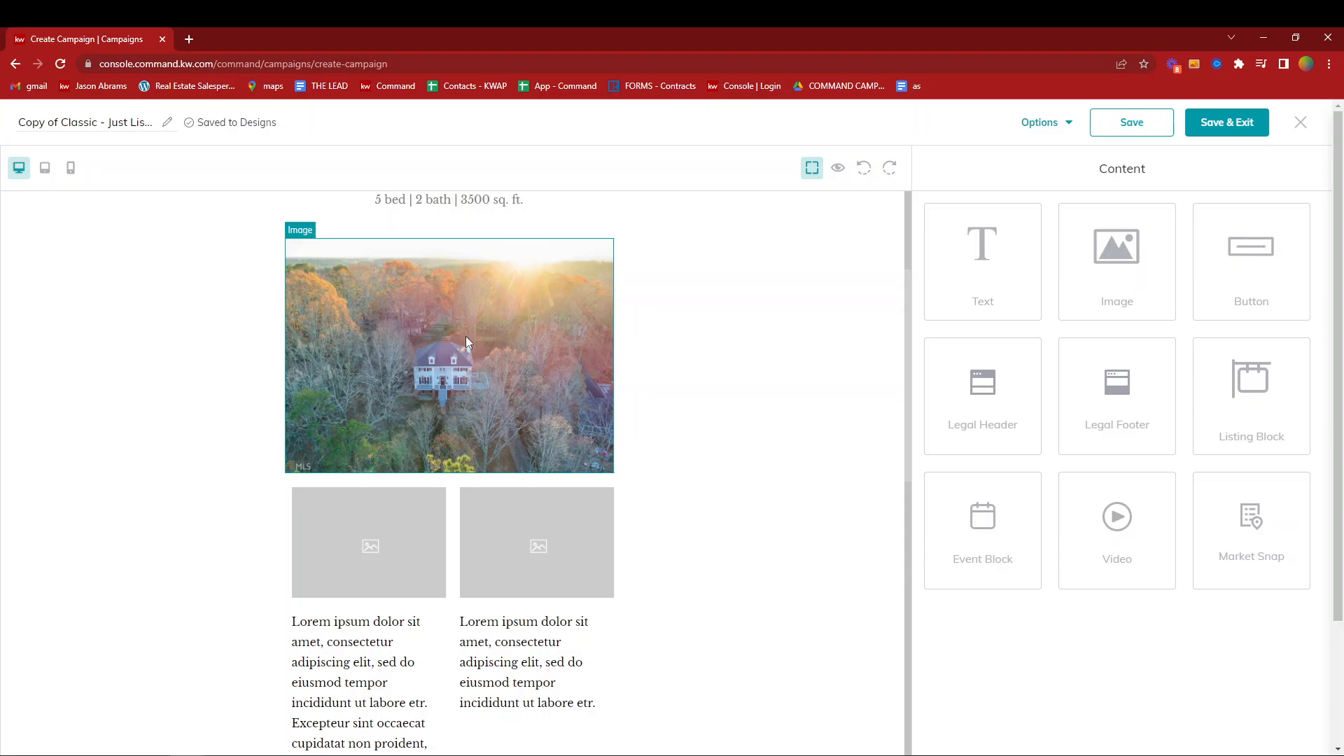
pyautogui.click(487, 335)
pyautogui.click(586, 229)
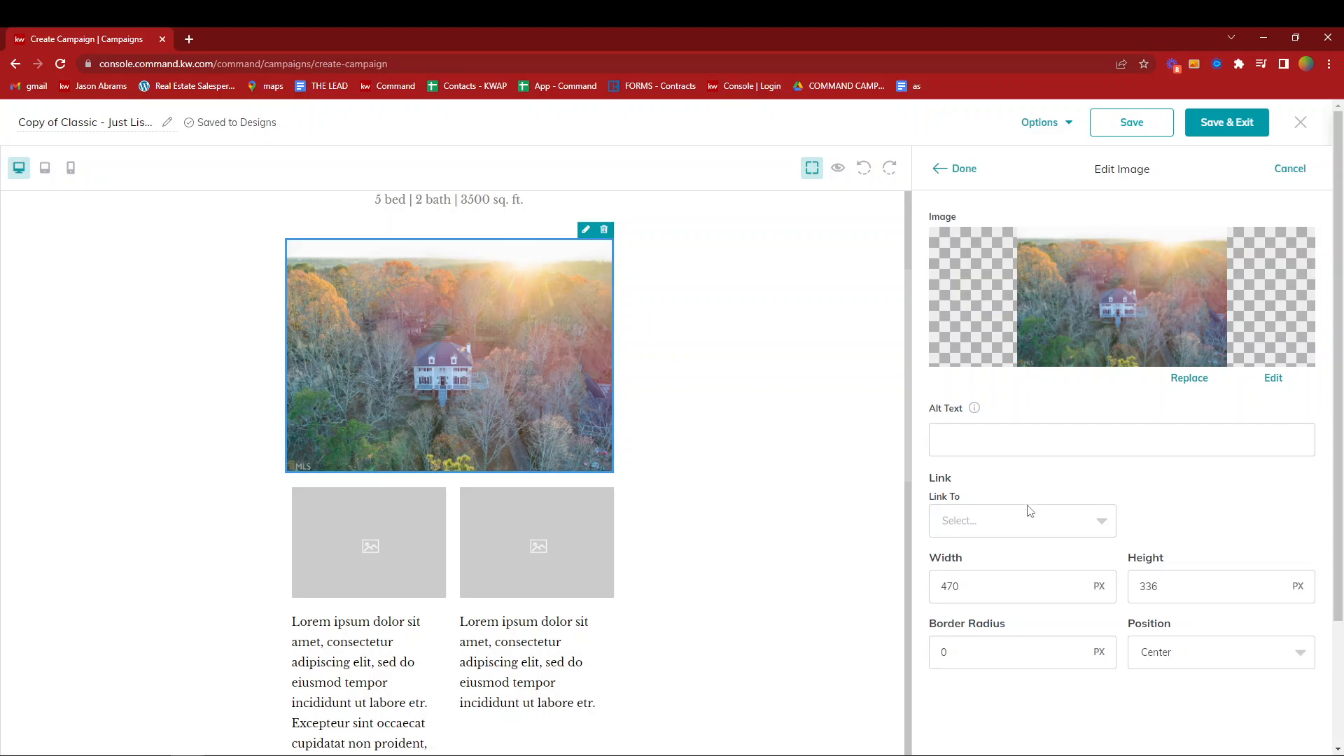
pyautogui.click(1008, 522)
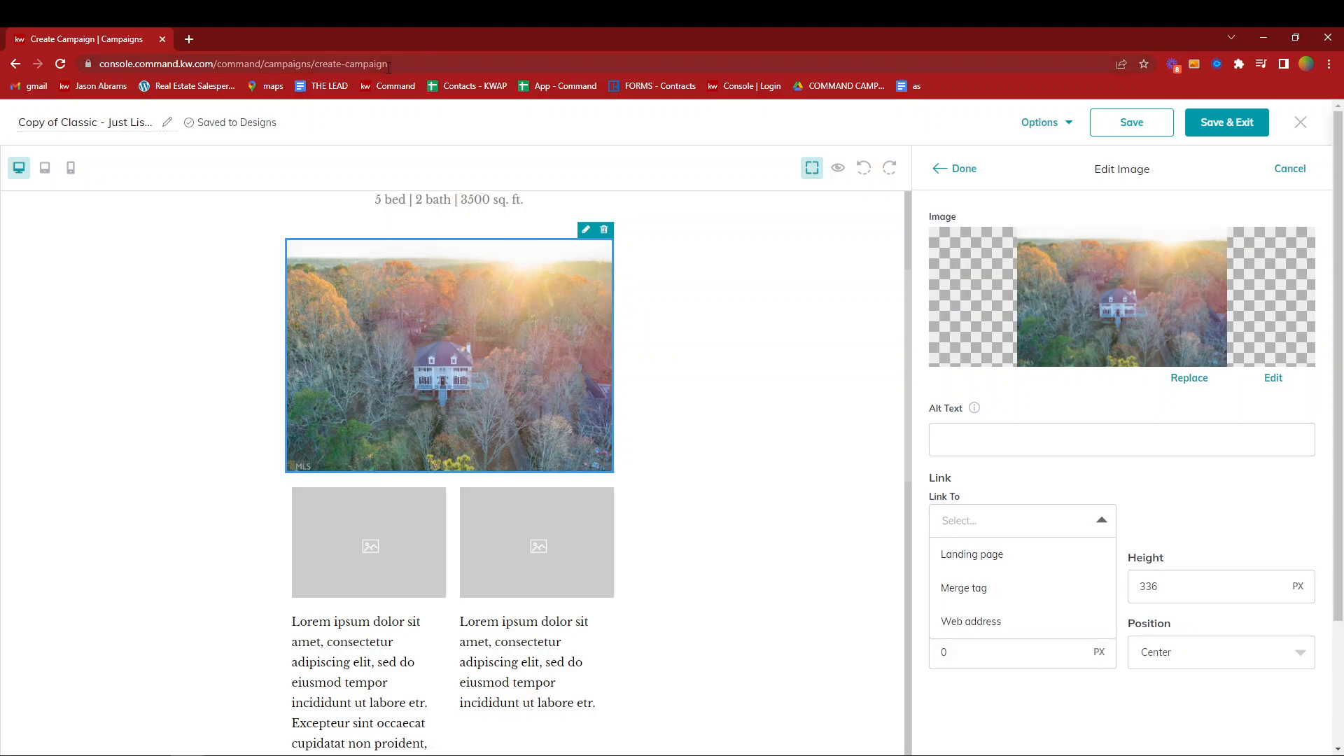
pyautogui.click(300, 65)
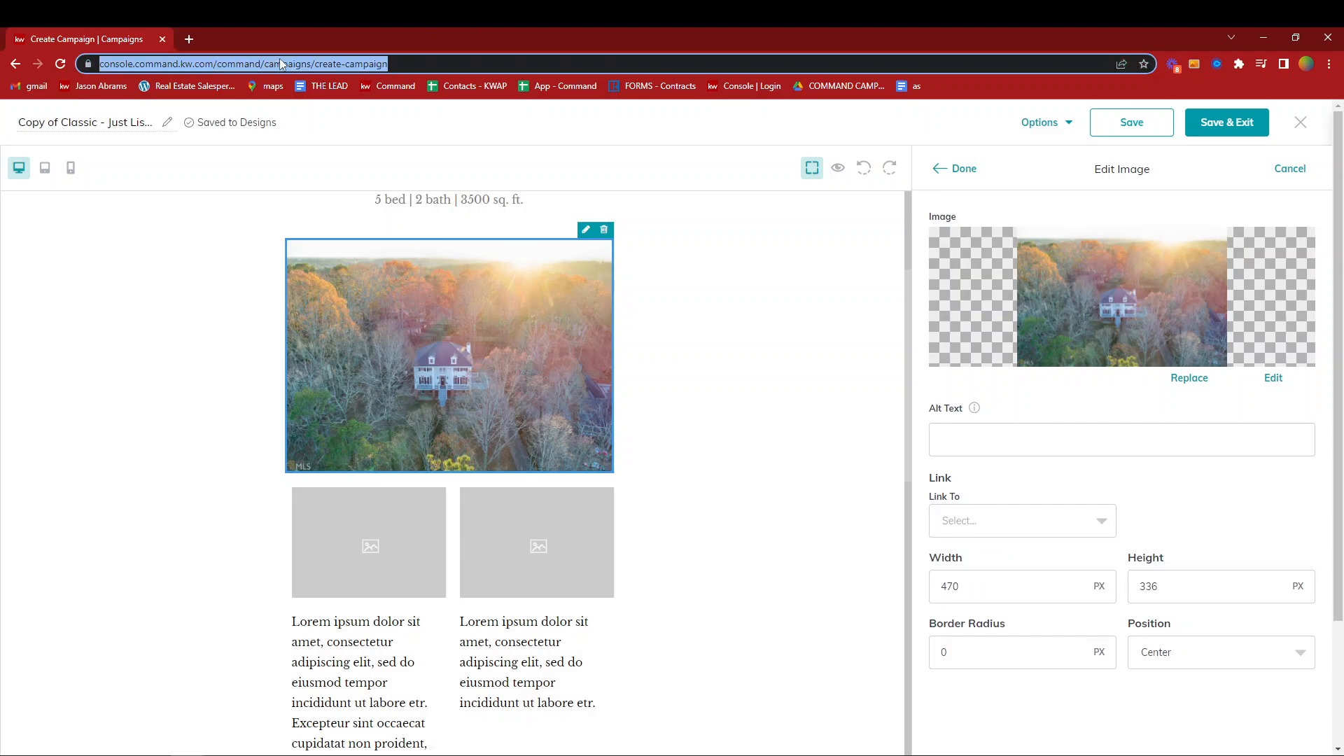
pyautogui.click(1218, 498)
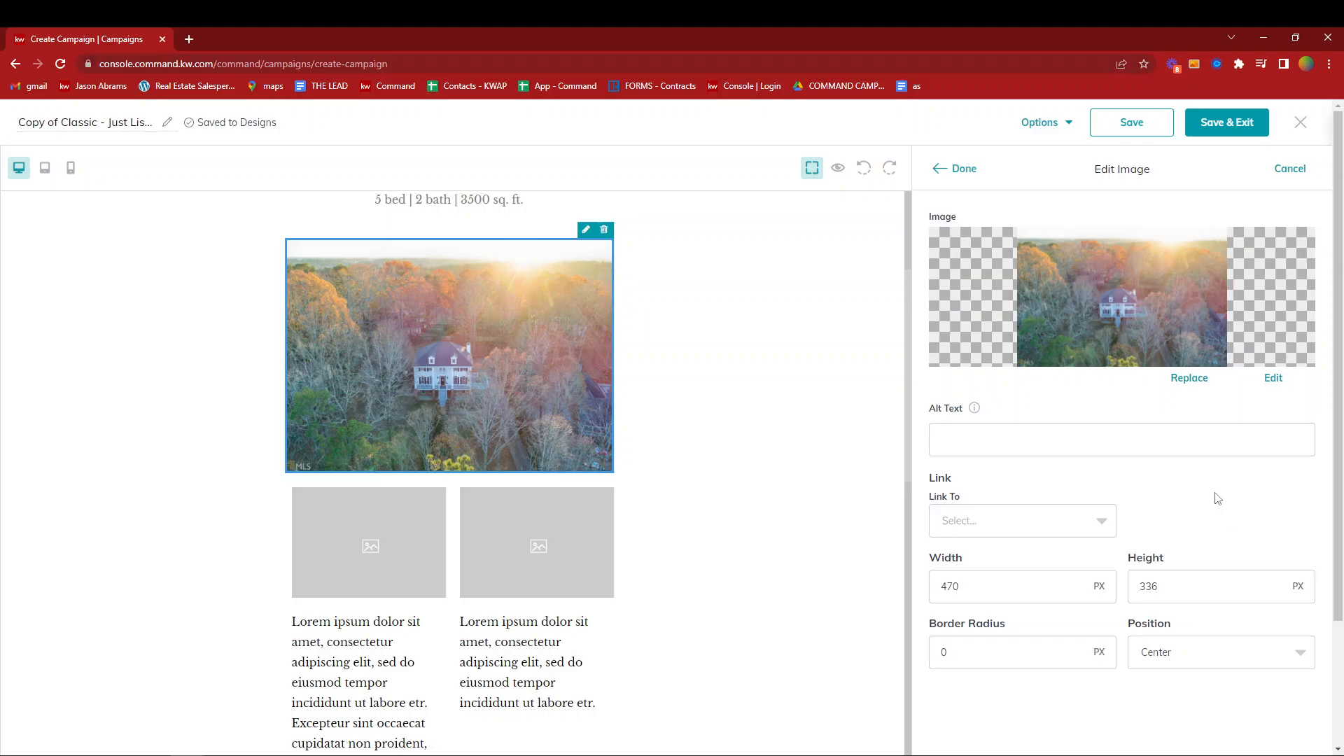
pyautogui.click(1099, 521)
pyautogui.click(1041, 622)
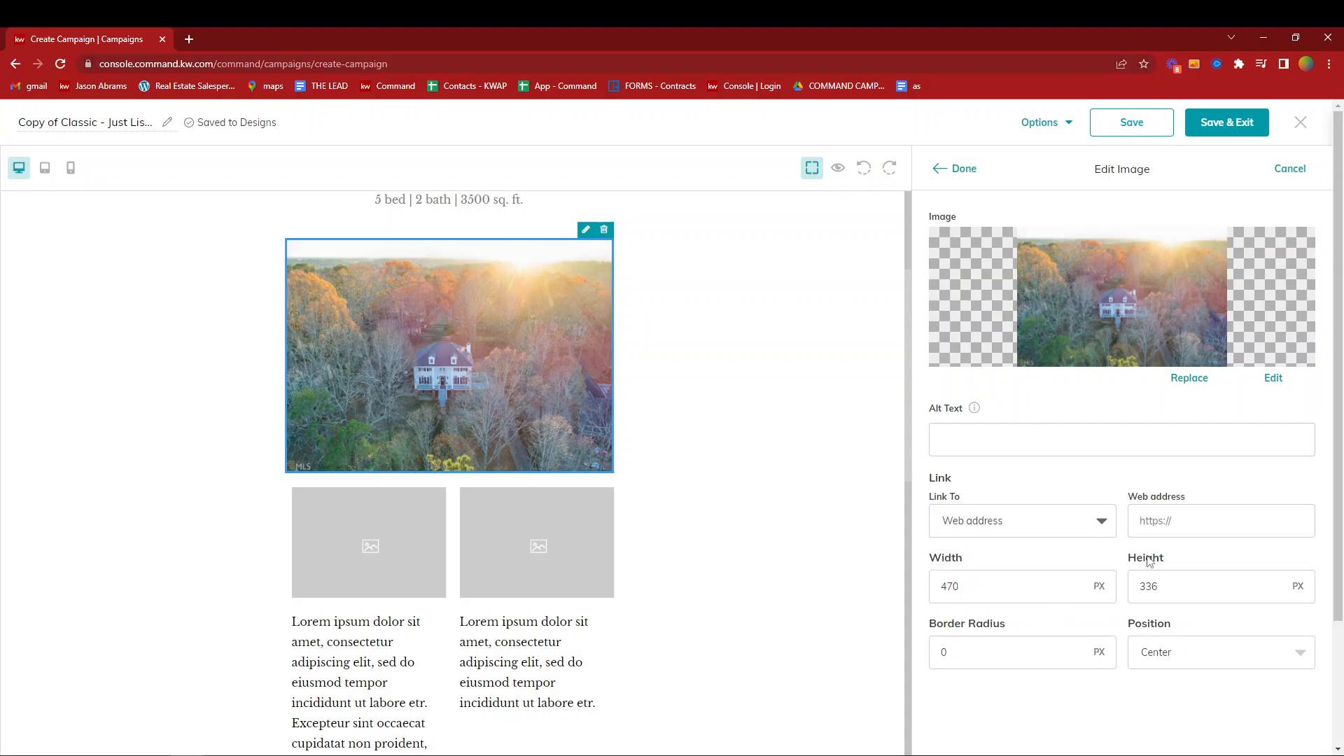
pyautogui.click(1177, 521)
pyautogui.click(1075, 526)
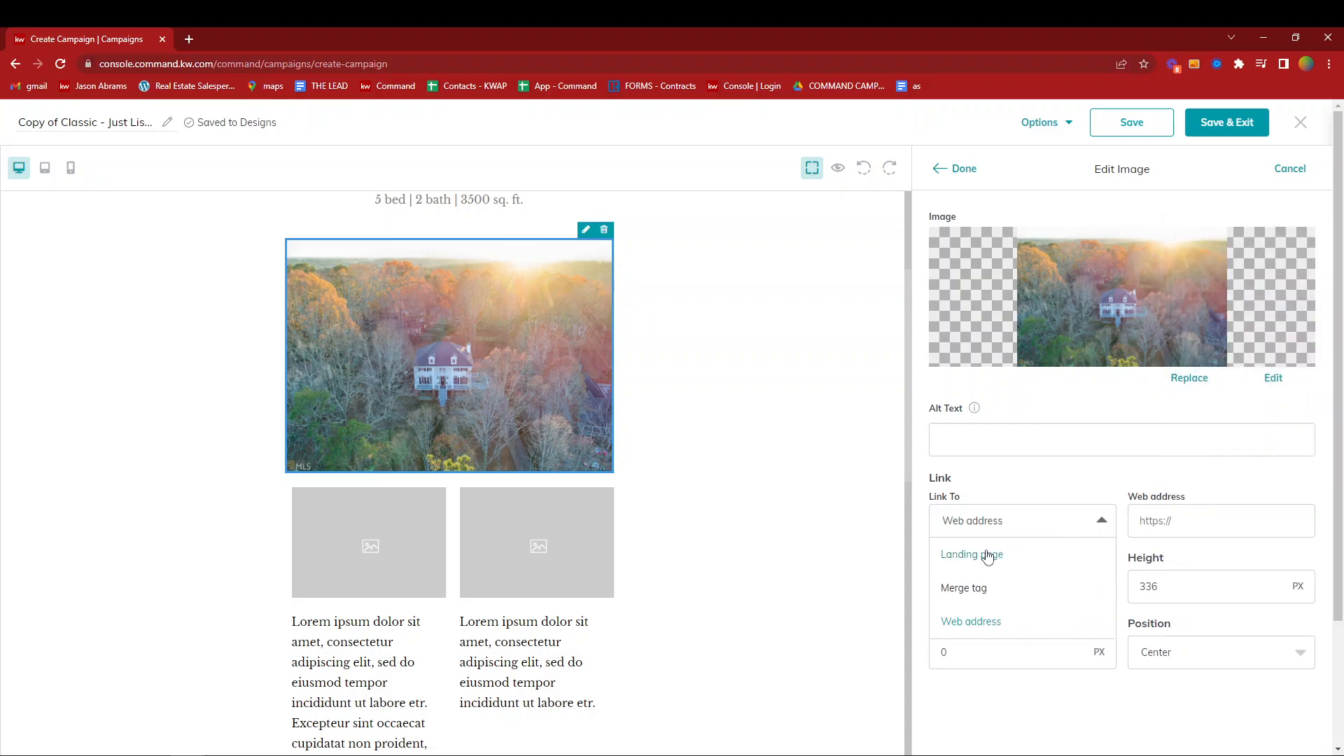
pyautogui.click(1036, 476)
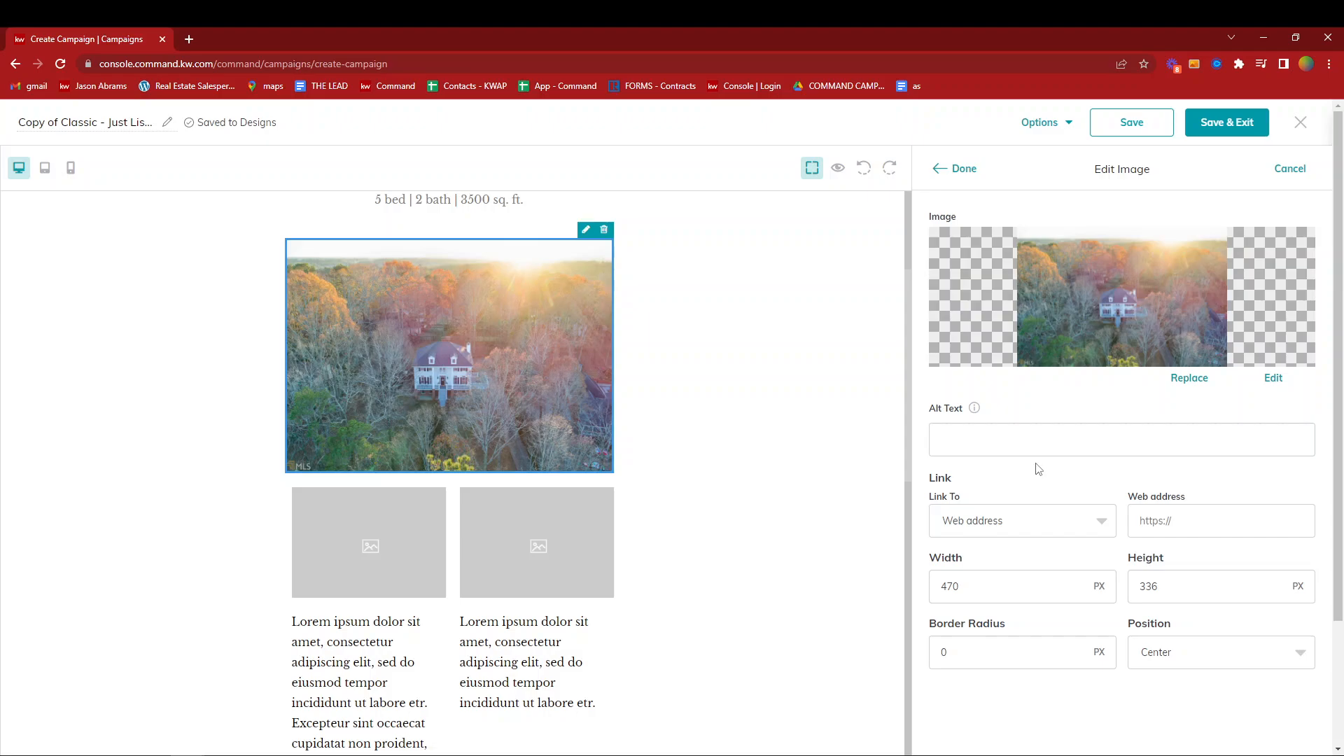
pyautogui.click(1292, 171)
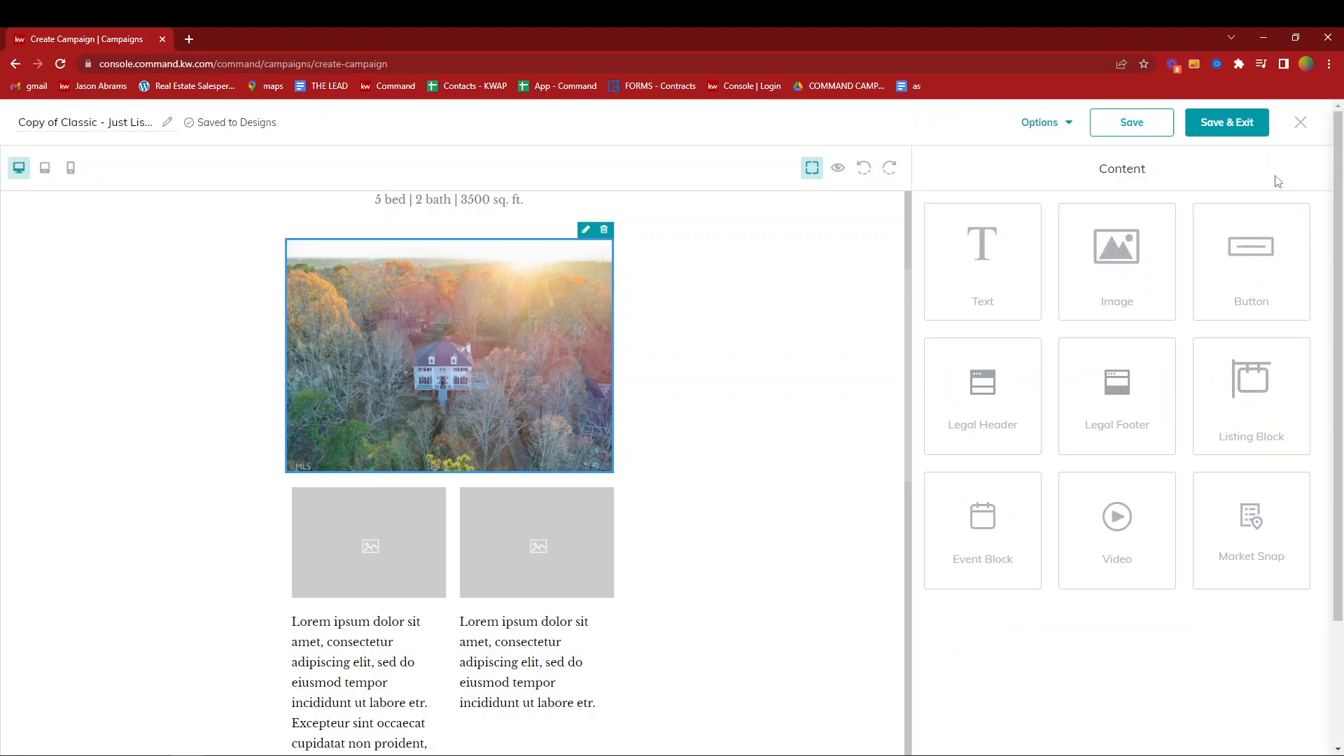
# - Edit the left of the two small placeholder images and open its image replacement choices
pyautogui.click(410, 543)
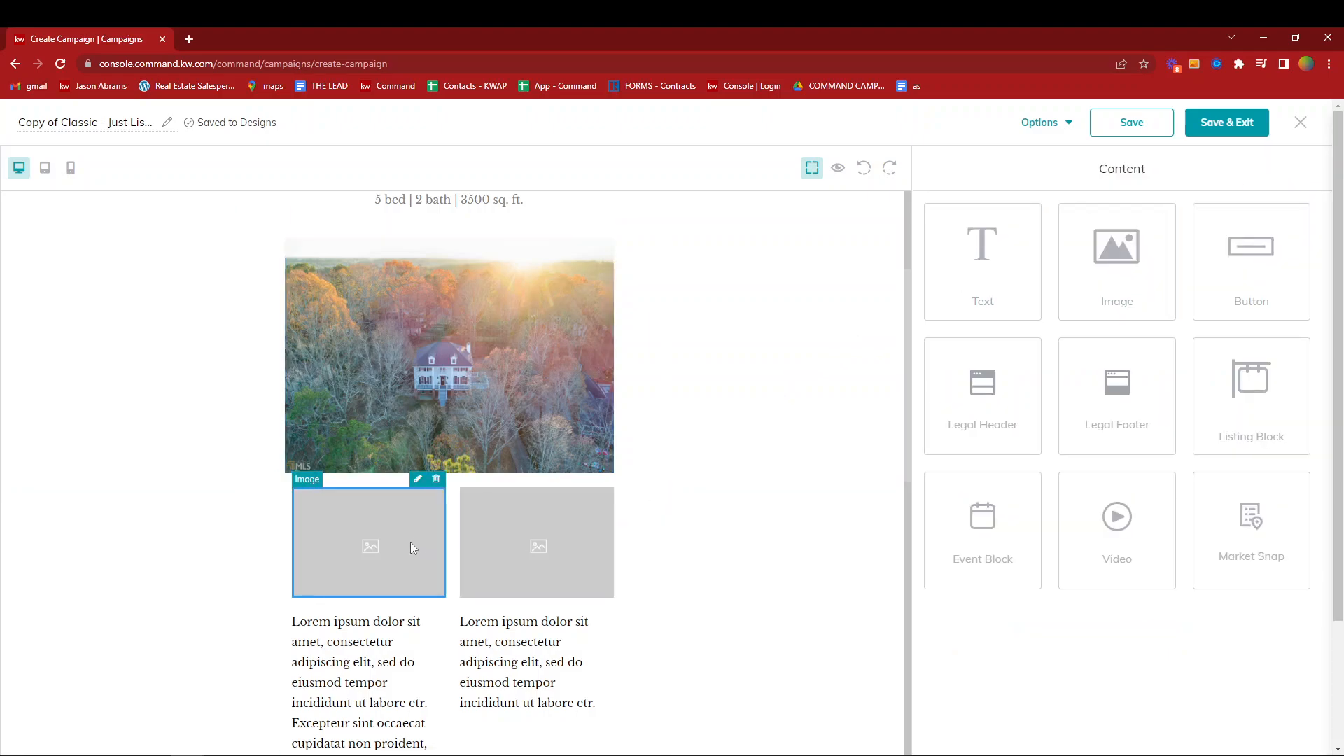
pyautogui.click(417, 480)
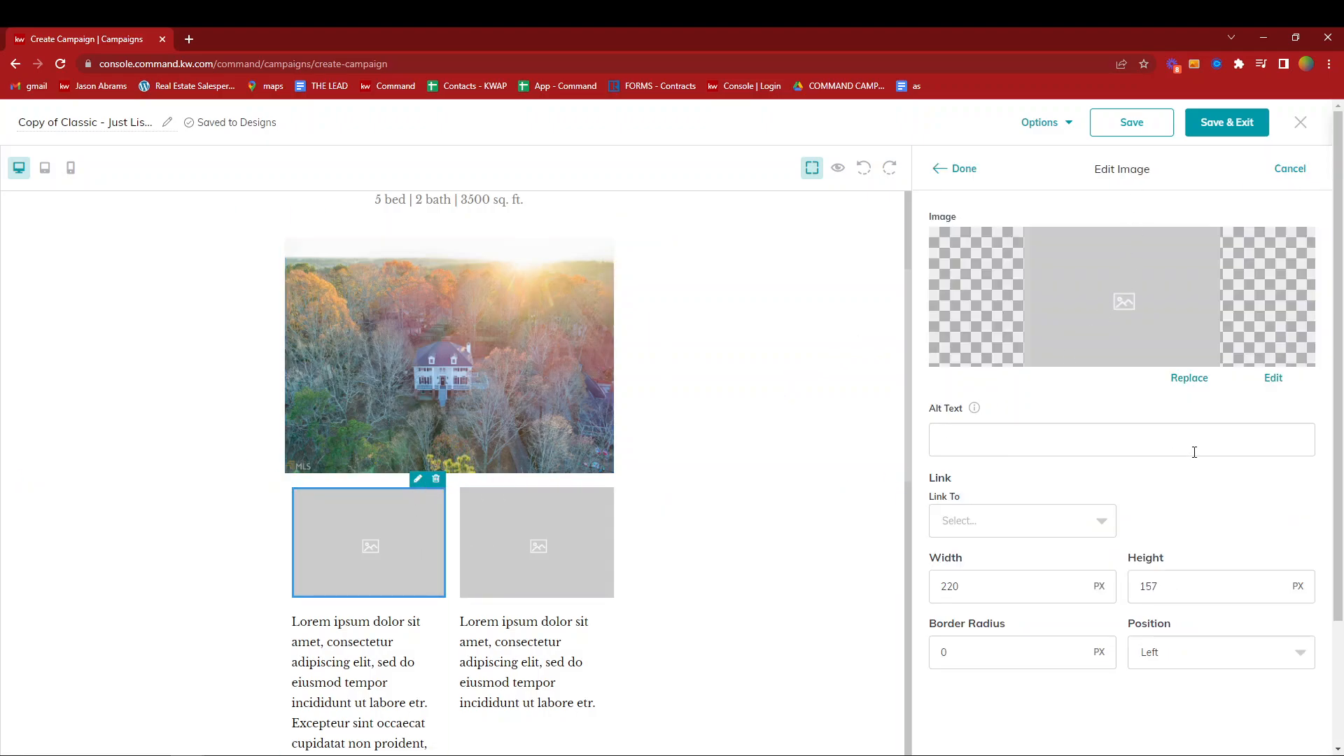
pyautogui.click(1206, 382)
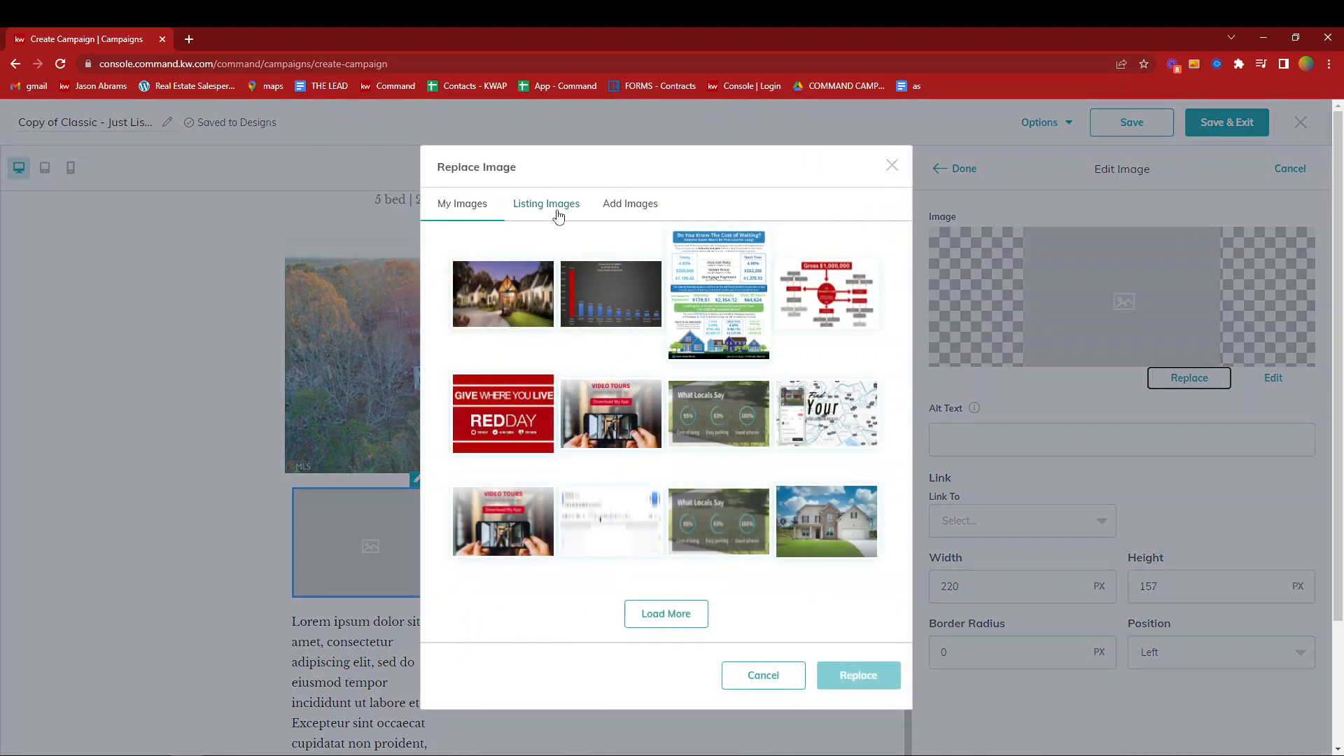
# - Search the listing images for the left small placeholder, entering the listing's street address and state
pyautogui.click(553, 203)
pyautogui.click(609, 203)
pyautogui.write('098')
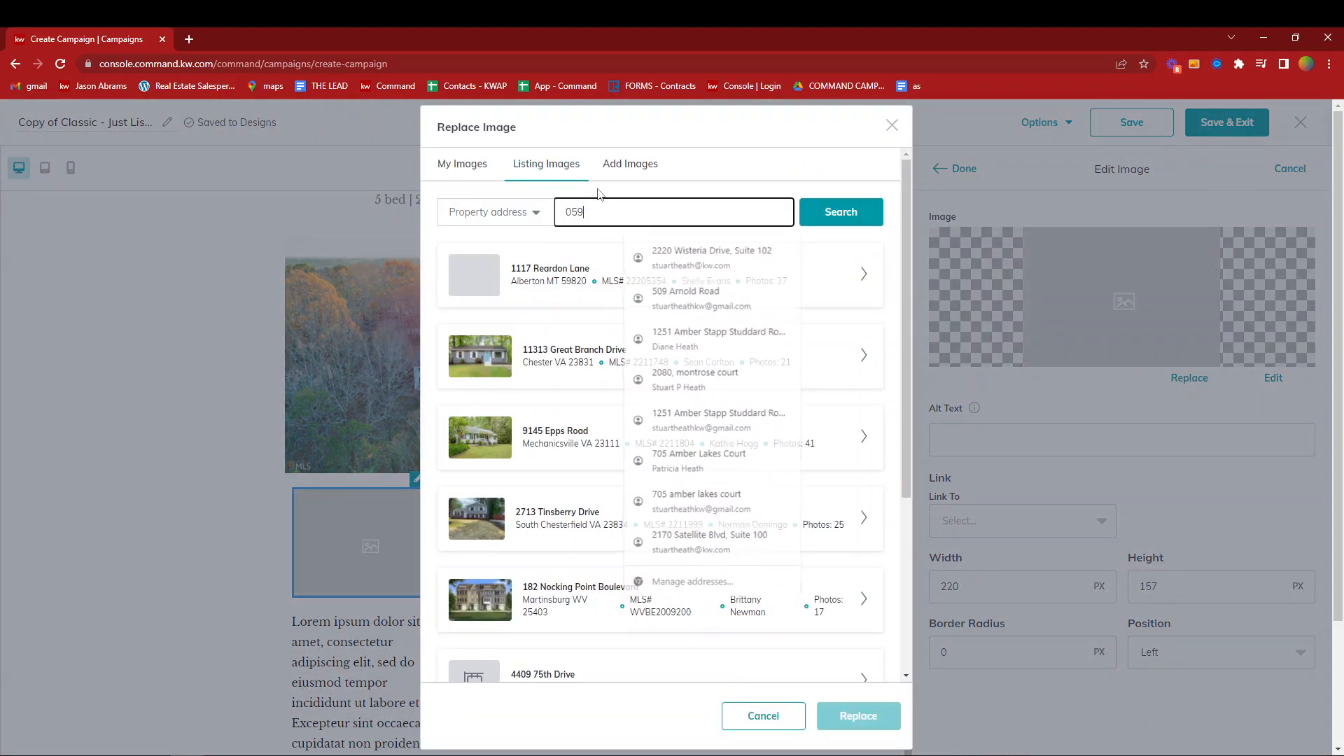
pyautogui.press('BackSpace')
pyautogui.press('BackSpace')
pyautogui.press('BackSpace')
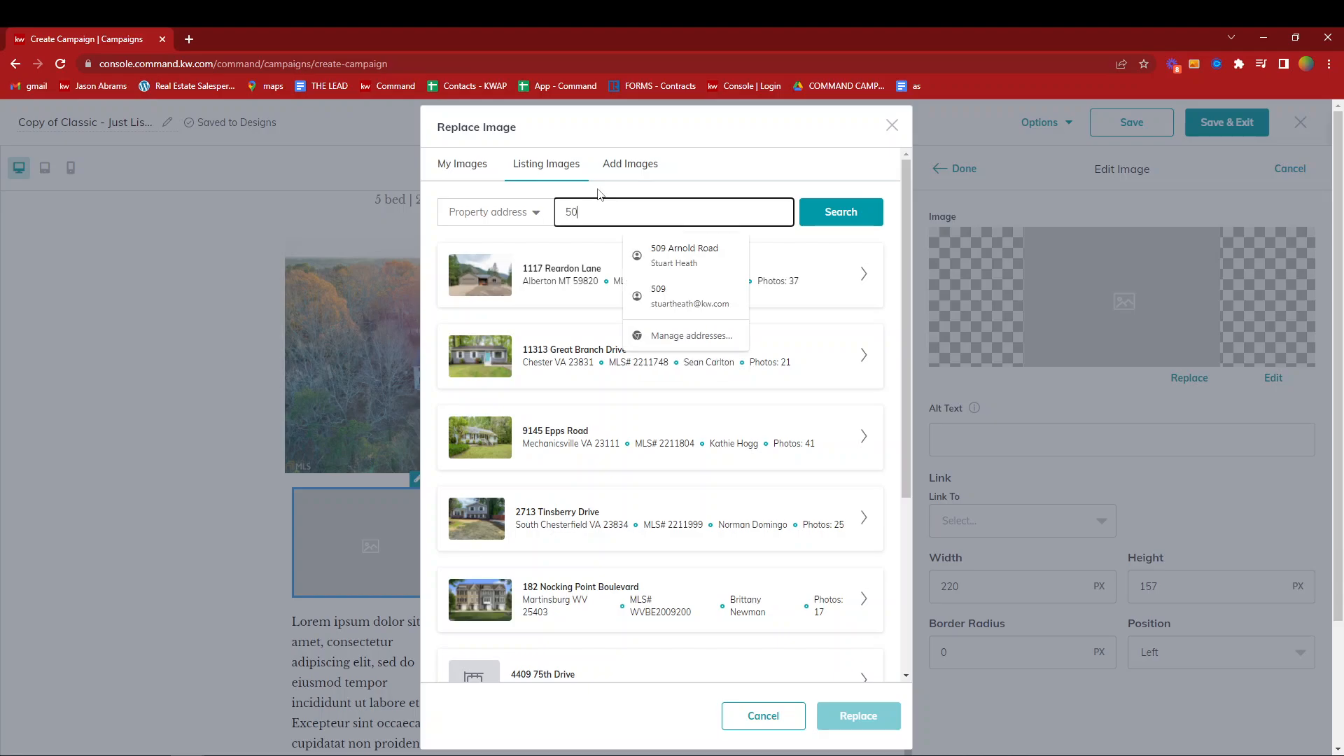
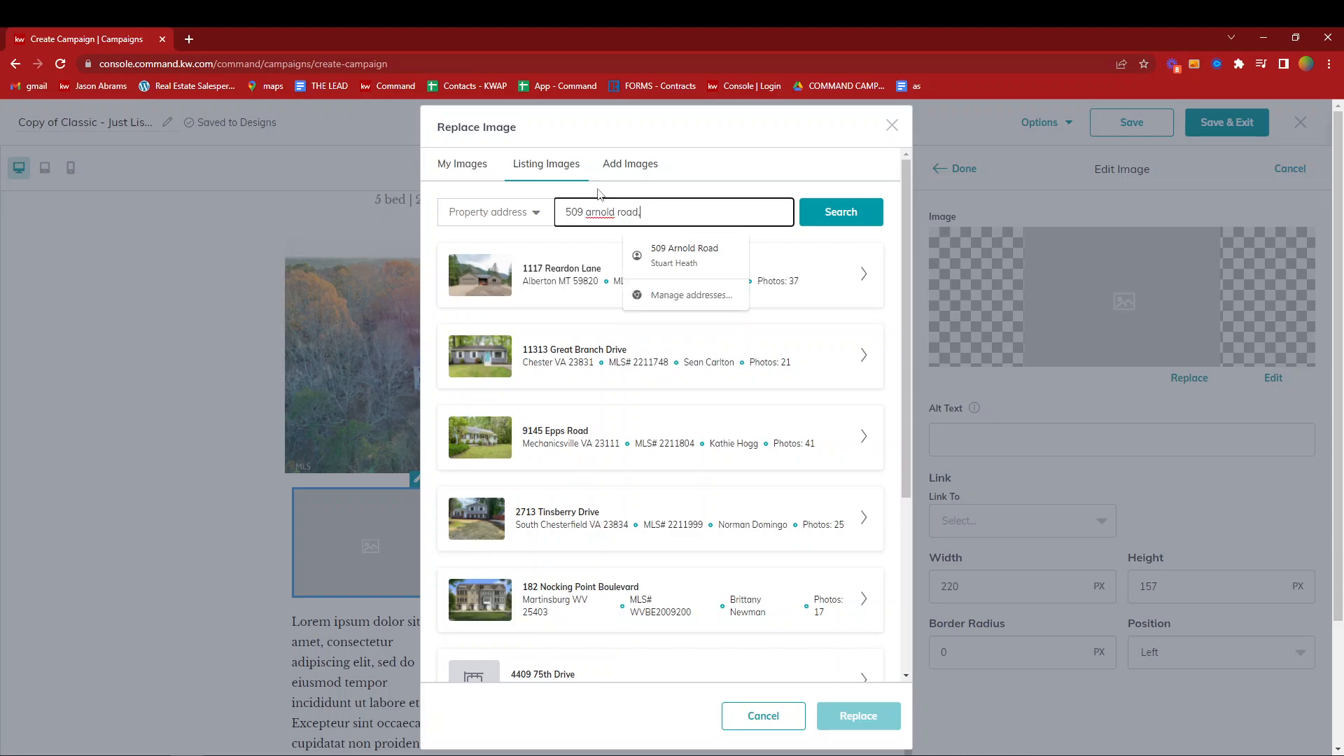
pyautogui.click(833, 217)
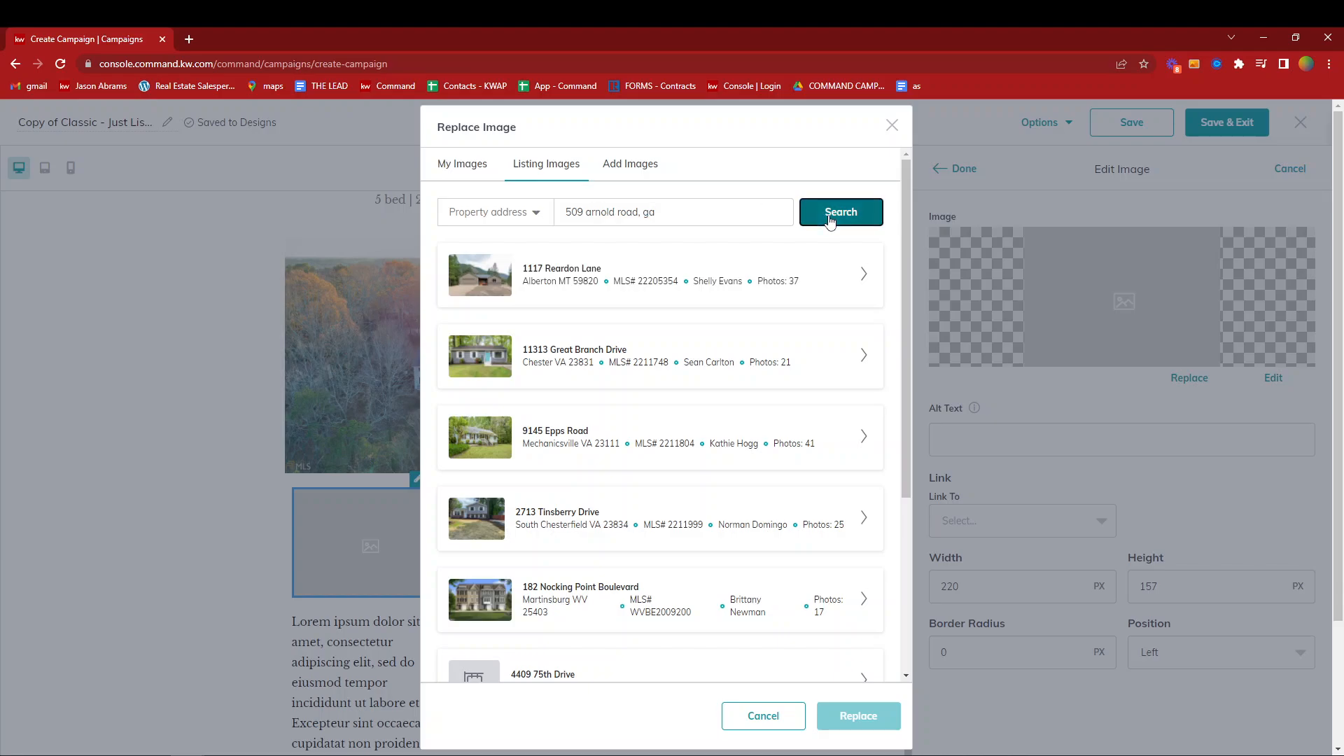
# - Replace the left small placeholder with the entryway staircase photo from the third matching listing and finish editing the image
pyautogui.click(865, 437)
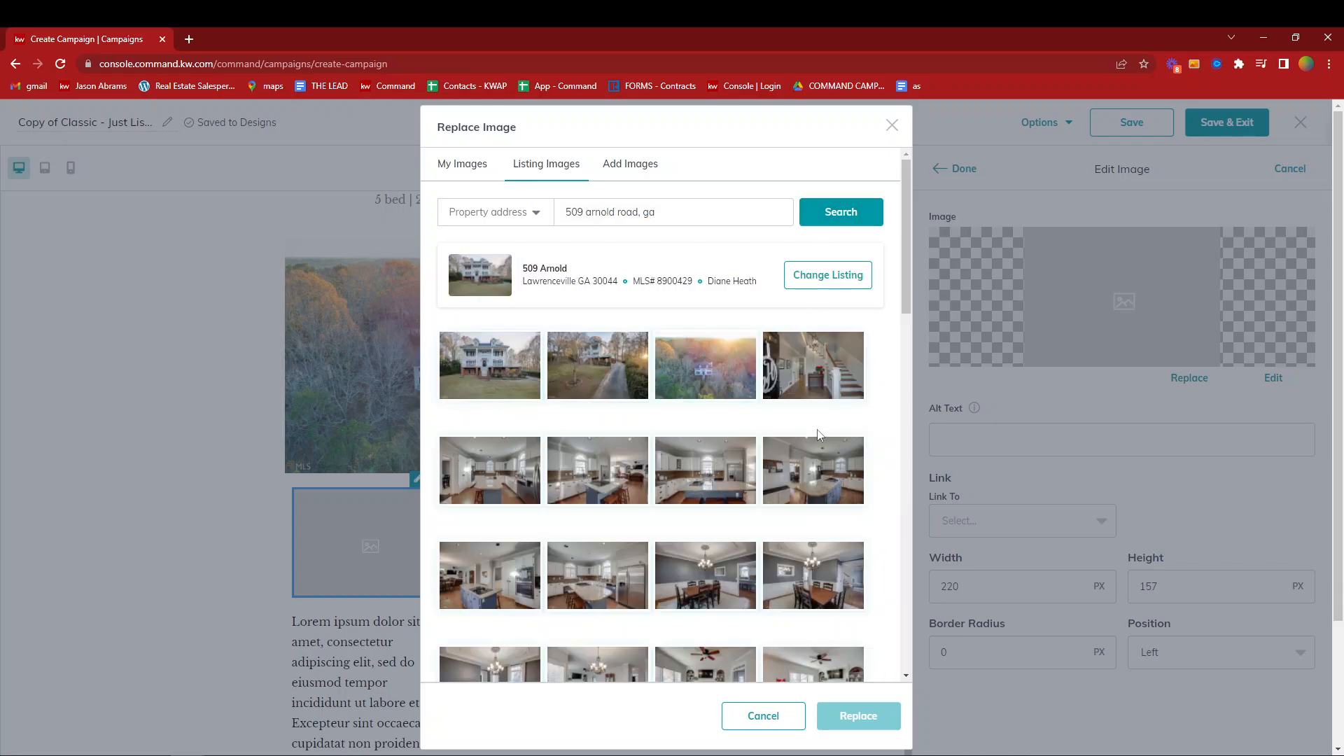
pyautogui.click(819, 356)
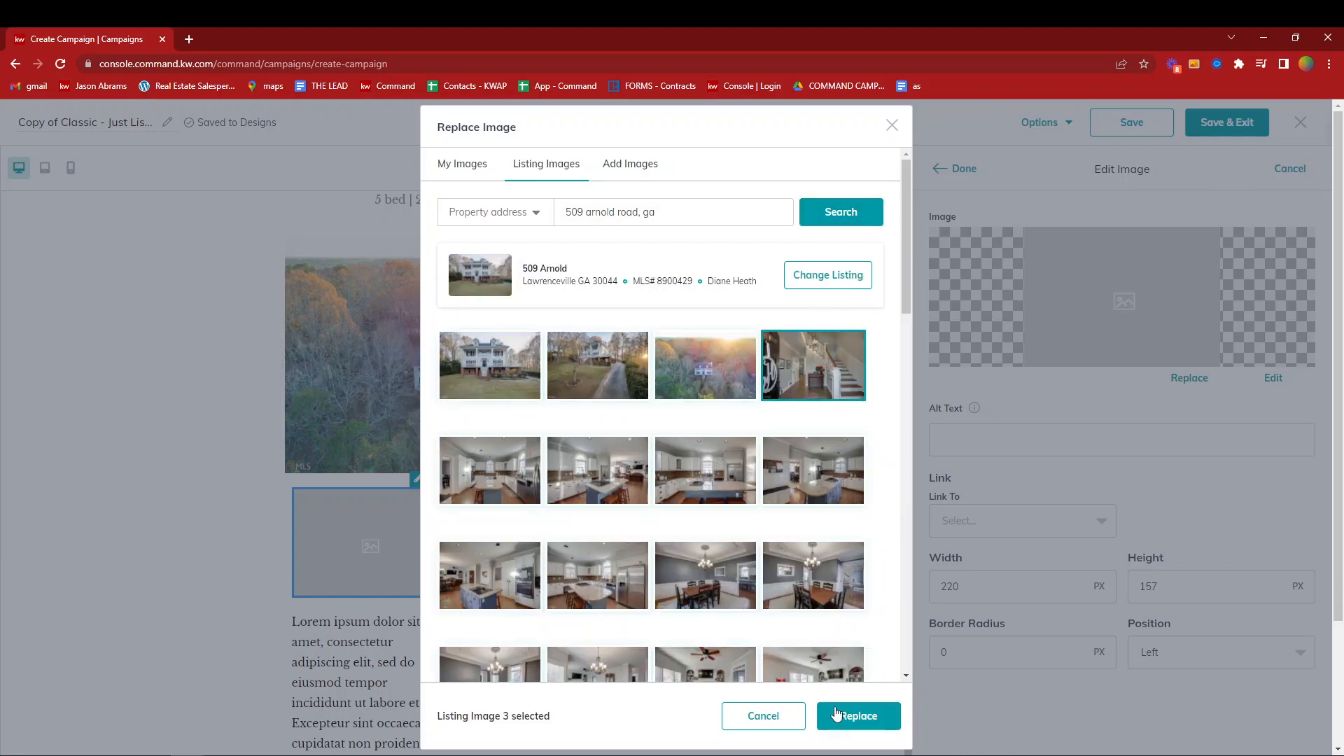
pyautogui.click(855, 712)
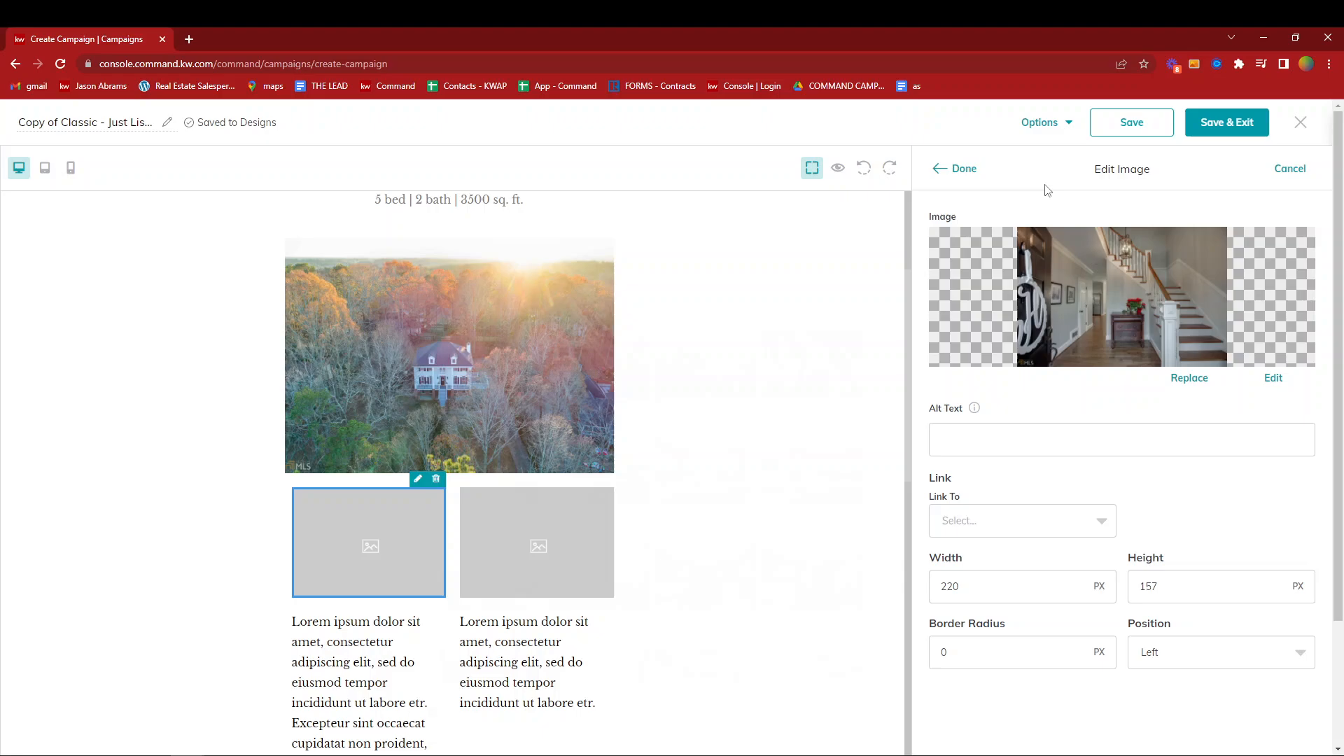
pyautogui.click(963, 168)
# - Edit the right small placeholder image and search the listing images for its replacement, entering the listing's street address and state
pyautogui.click(586, 483)
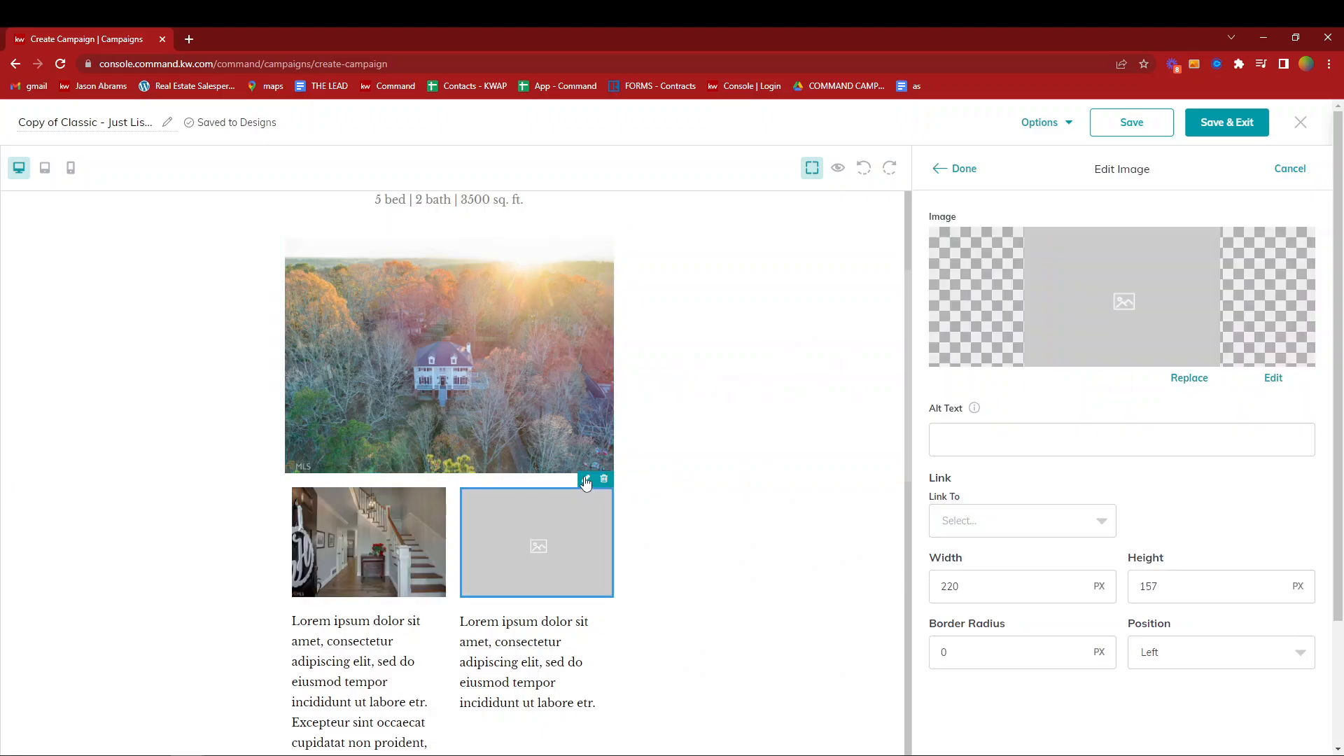
pyautogui.click(1183, 379)
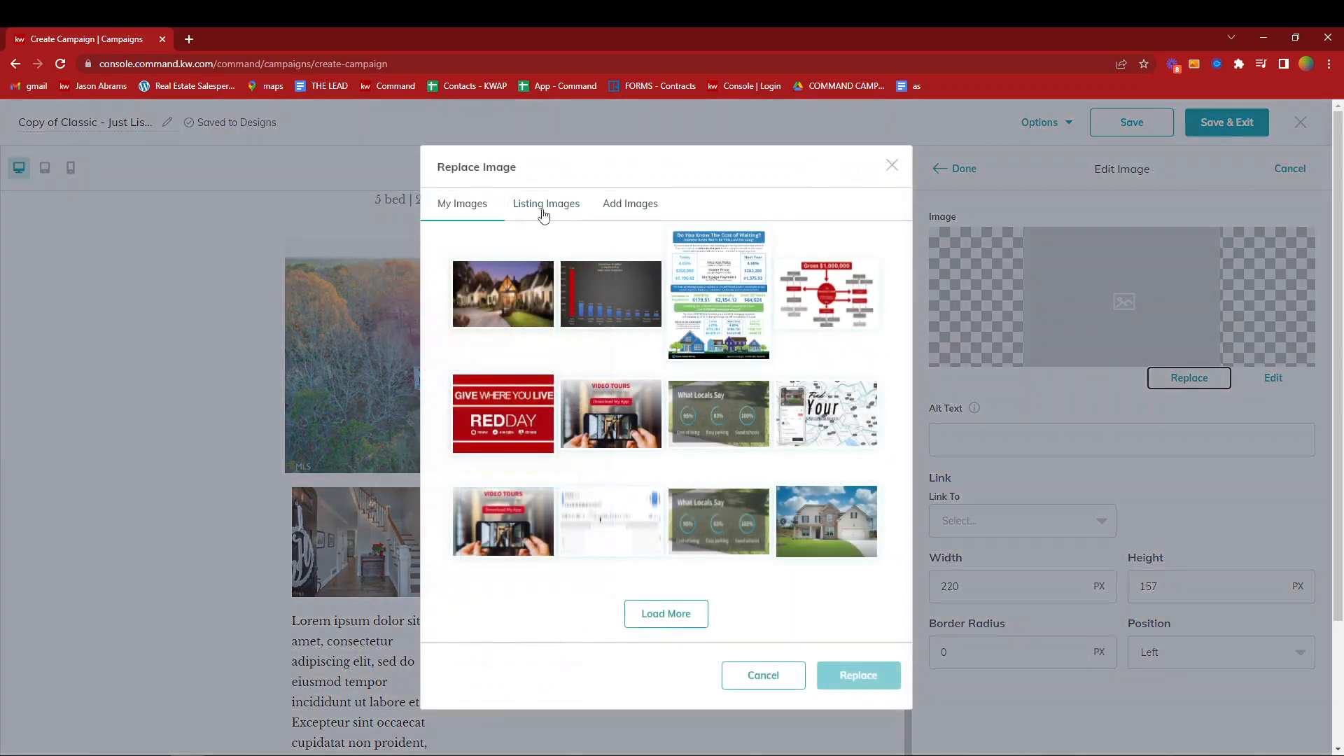
pyautogui.click(546, 203)
pyautogui.click(614, 211)
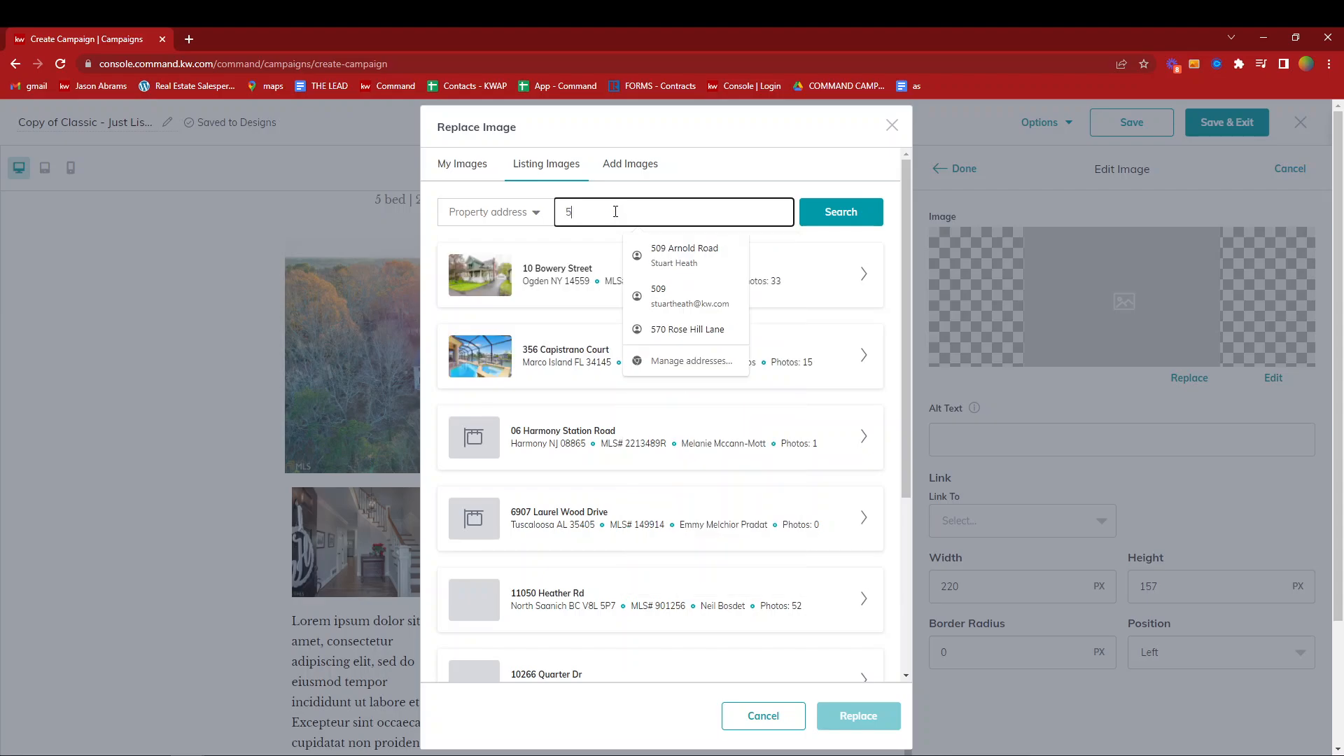
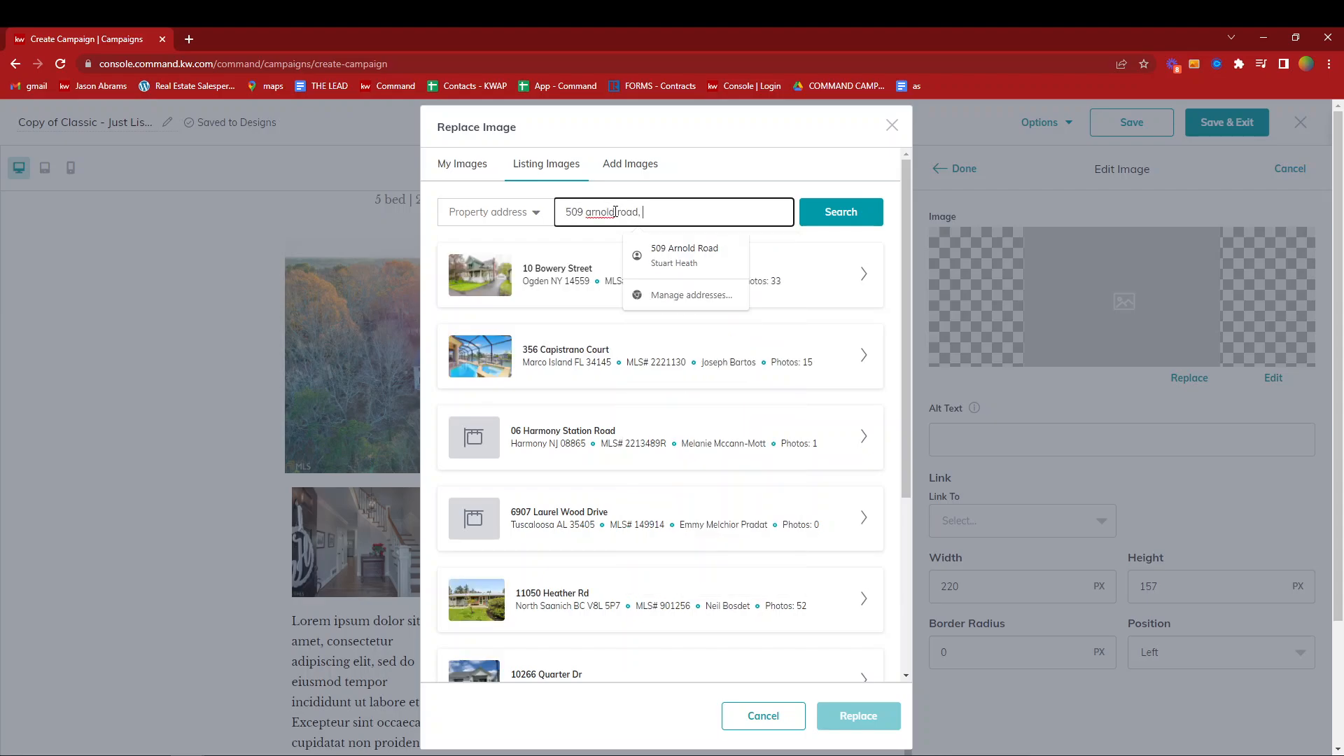
pyautogui.click(809, 219)
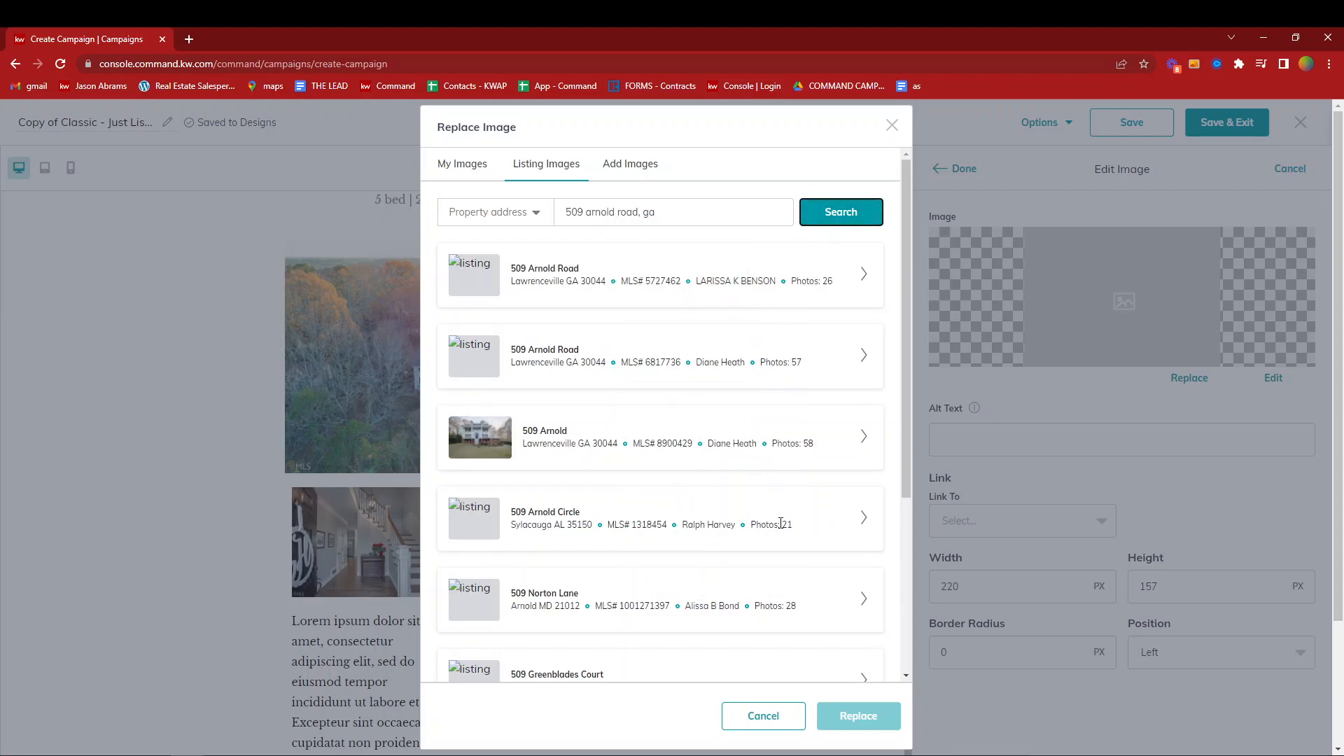
# - Replace the right small placeholder with the living room photo showing the fireplace and ceiling fan, and finish editing the image
pyautogui.click(866, 440)
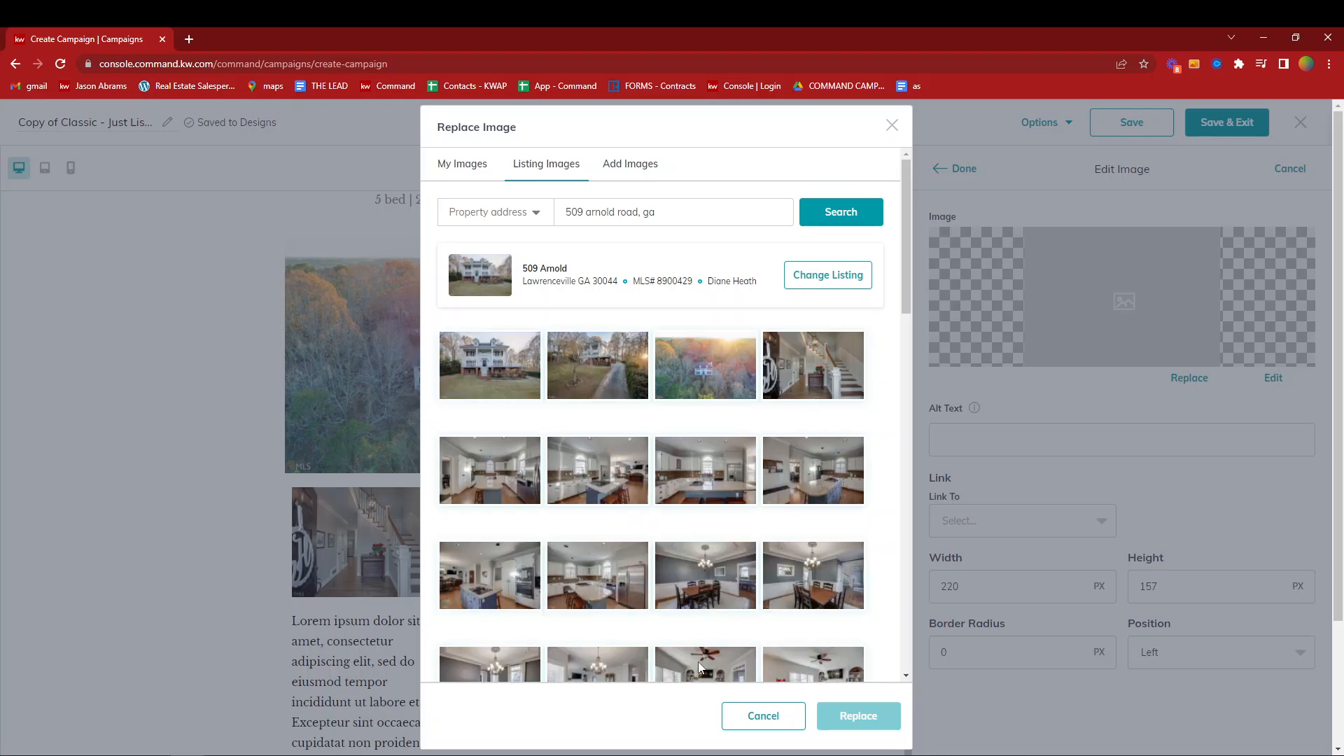
pyautogui.scroll(-3, 711, 669)
pyautogui.click(711, 669)
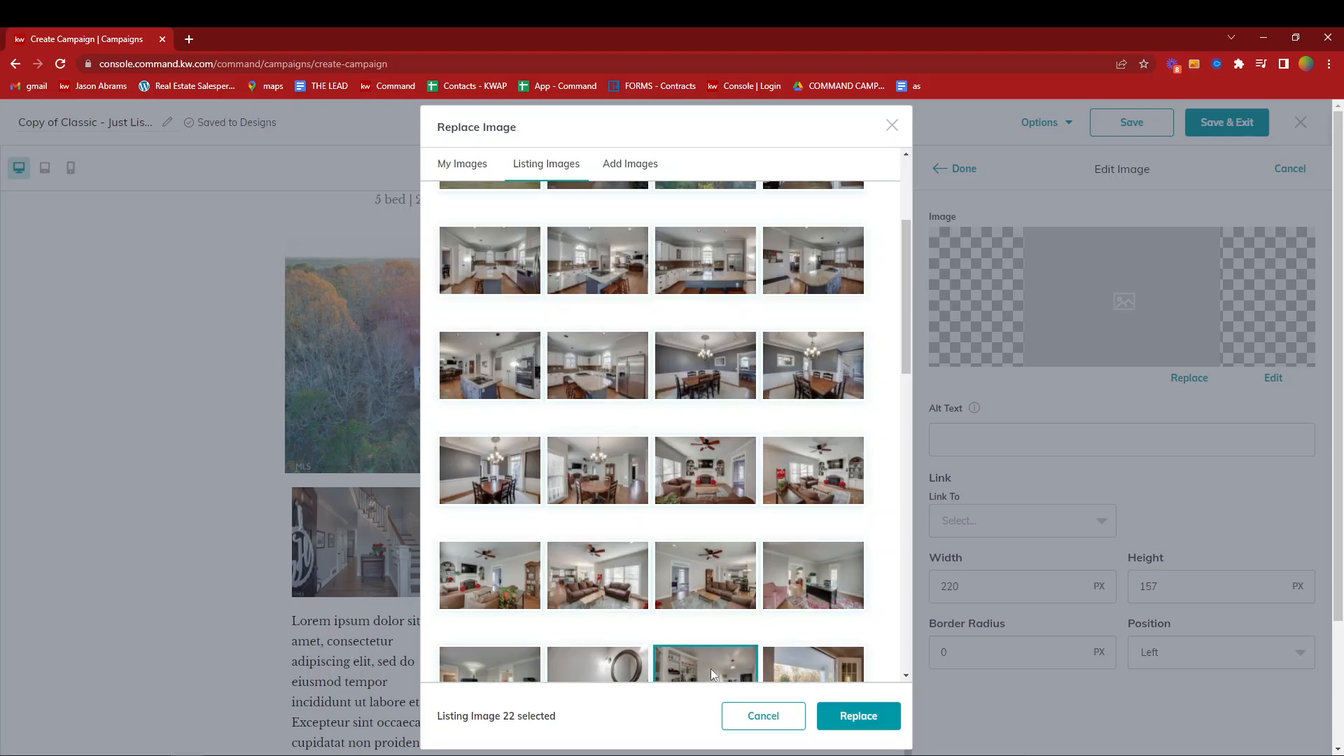
pyautogui.click(711, 493)
pyautogui.click(858, 716)
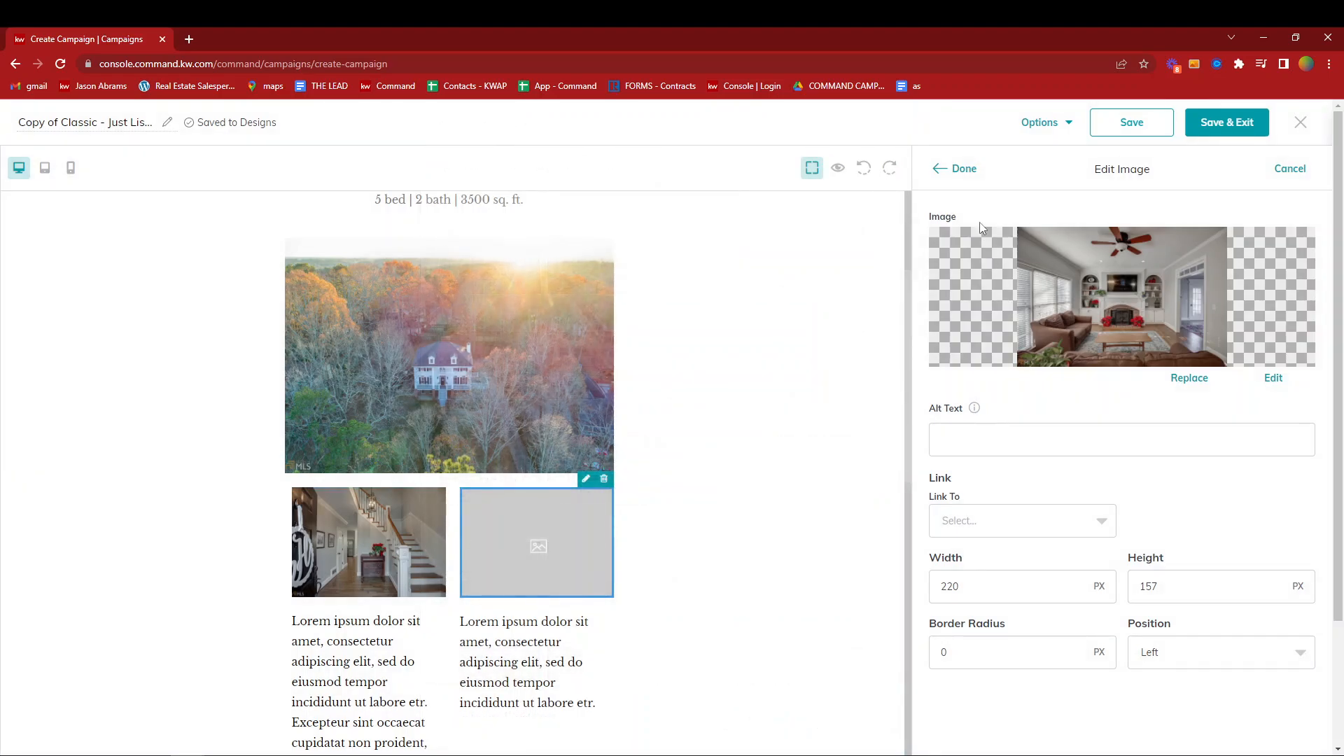
pyautogui.click(957, 169)
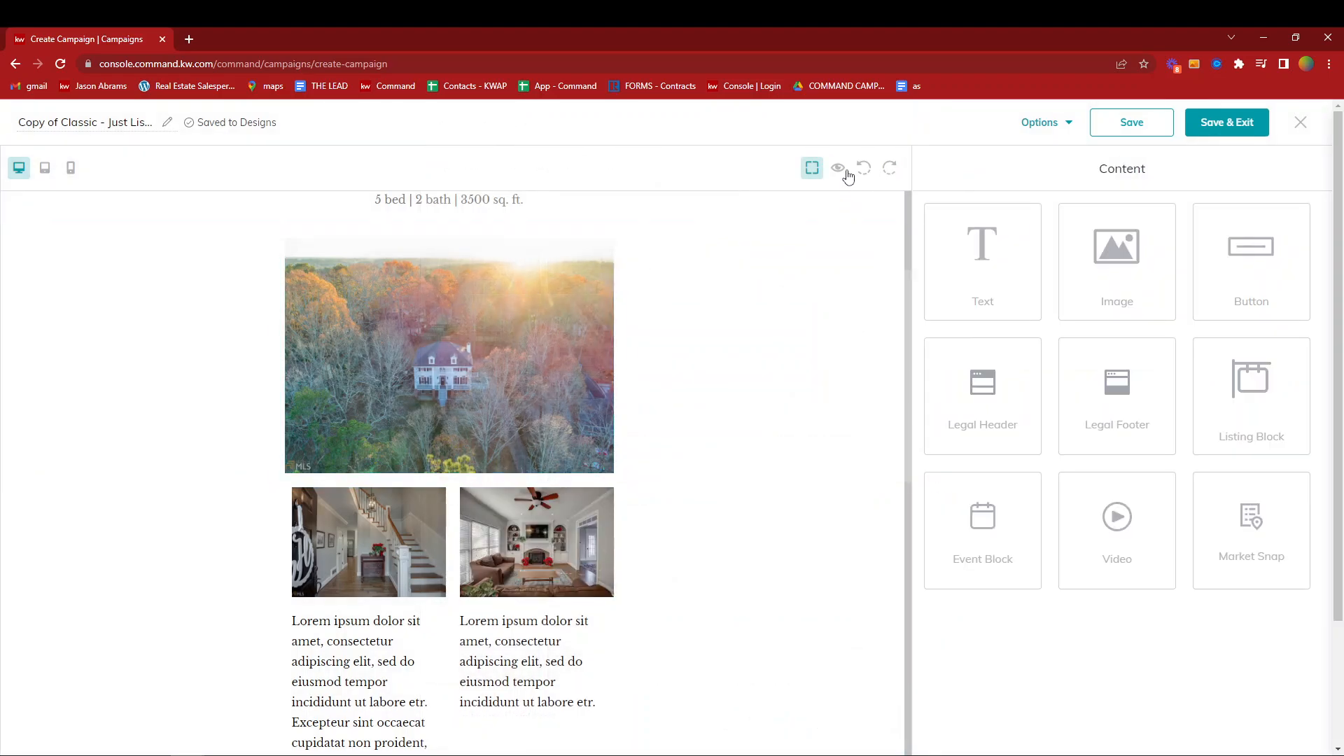
# - Preview the email in desktop layout, review its heading, listing details and photos, and return to the editor
pyautogui.click(839, 170)
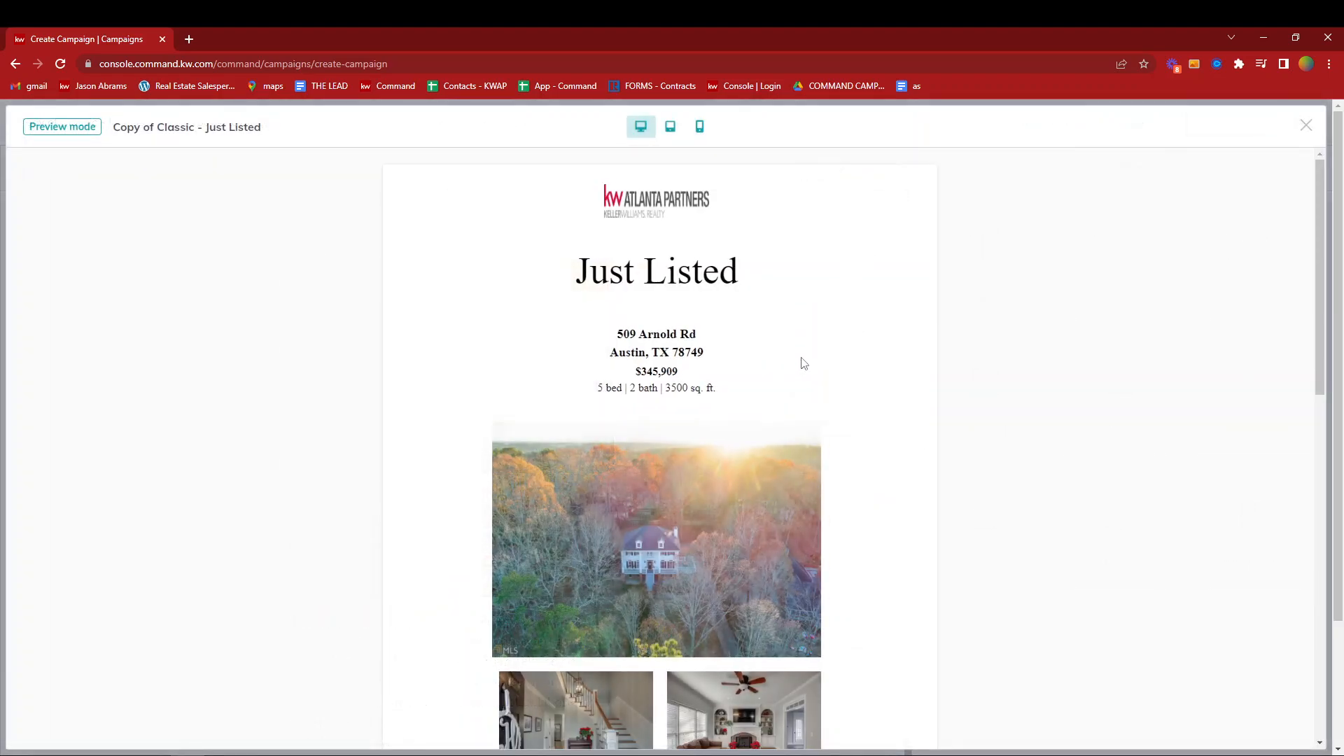
pyautogui.scroll(-1, 777, 425)
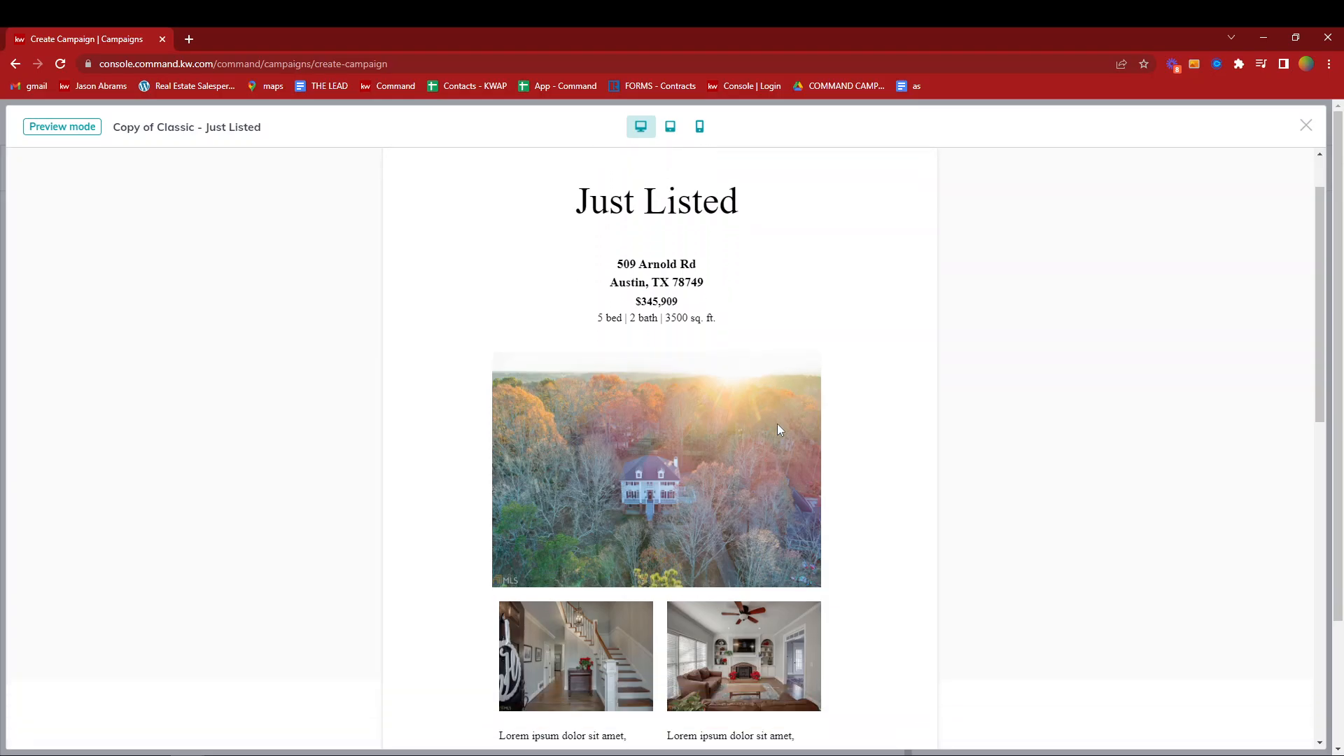
pyautogui.scroll(-1, 777, 424)
pyautogui.scroll(-1, 777, 423)
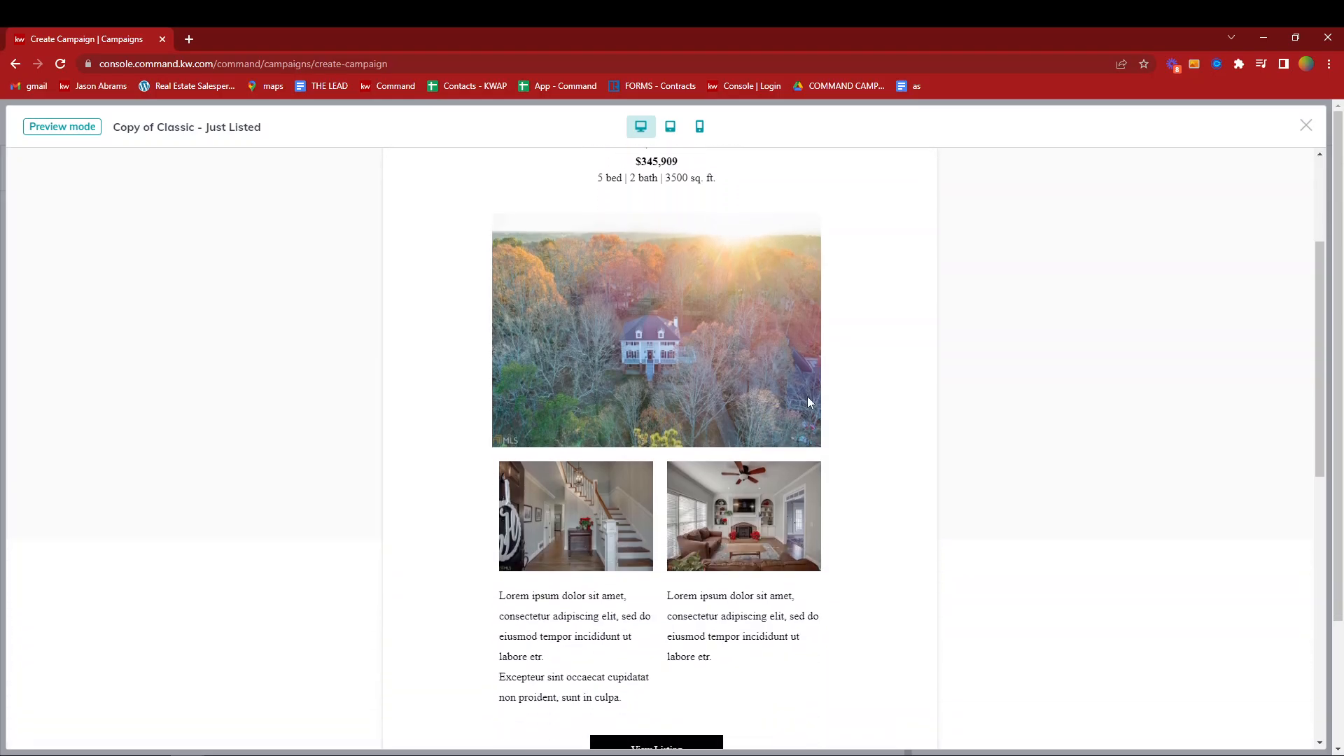
pyautogui.scroll(3, 792, 426)
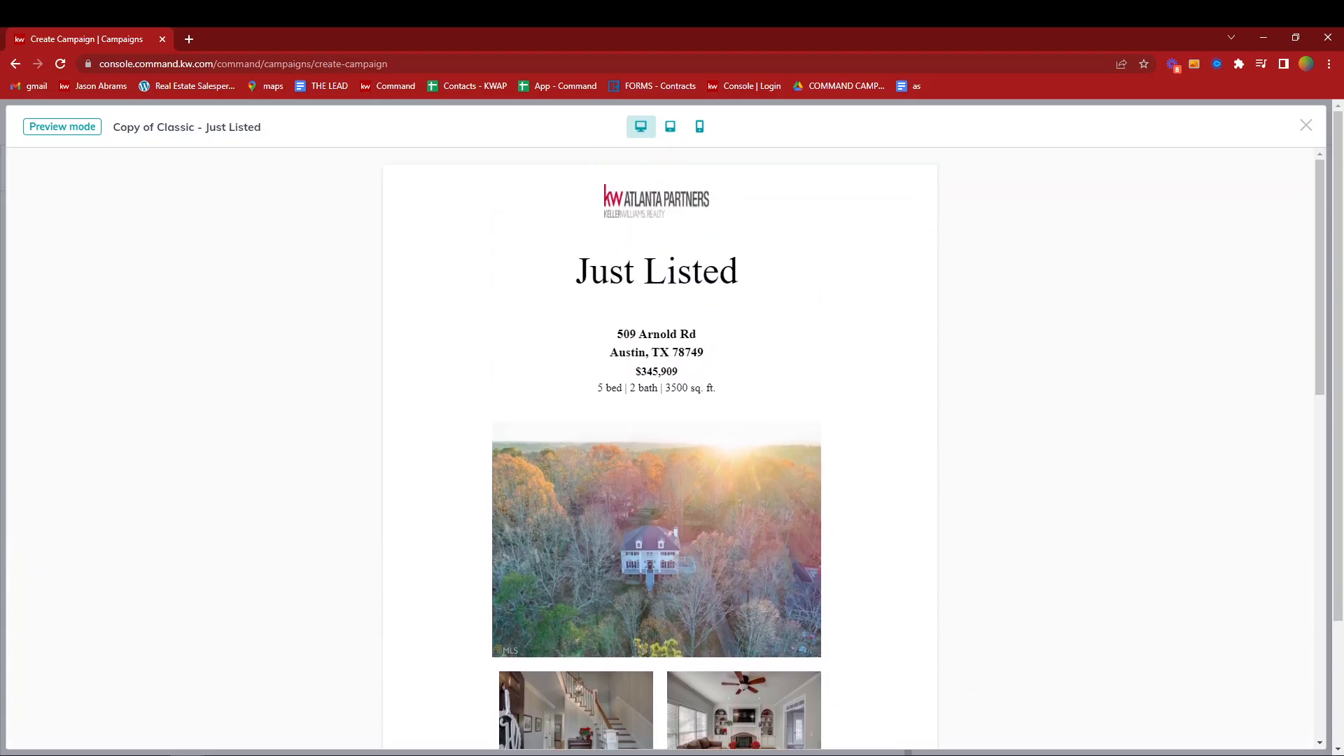
pyautogui.click(1306, 126)
# - Delete the second placeholder paragraph, starting "Excepteur sint occaecat", beneath the staircase photo
pyautogui.scroll(-3, 342, 553)
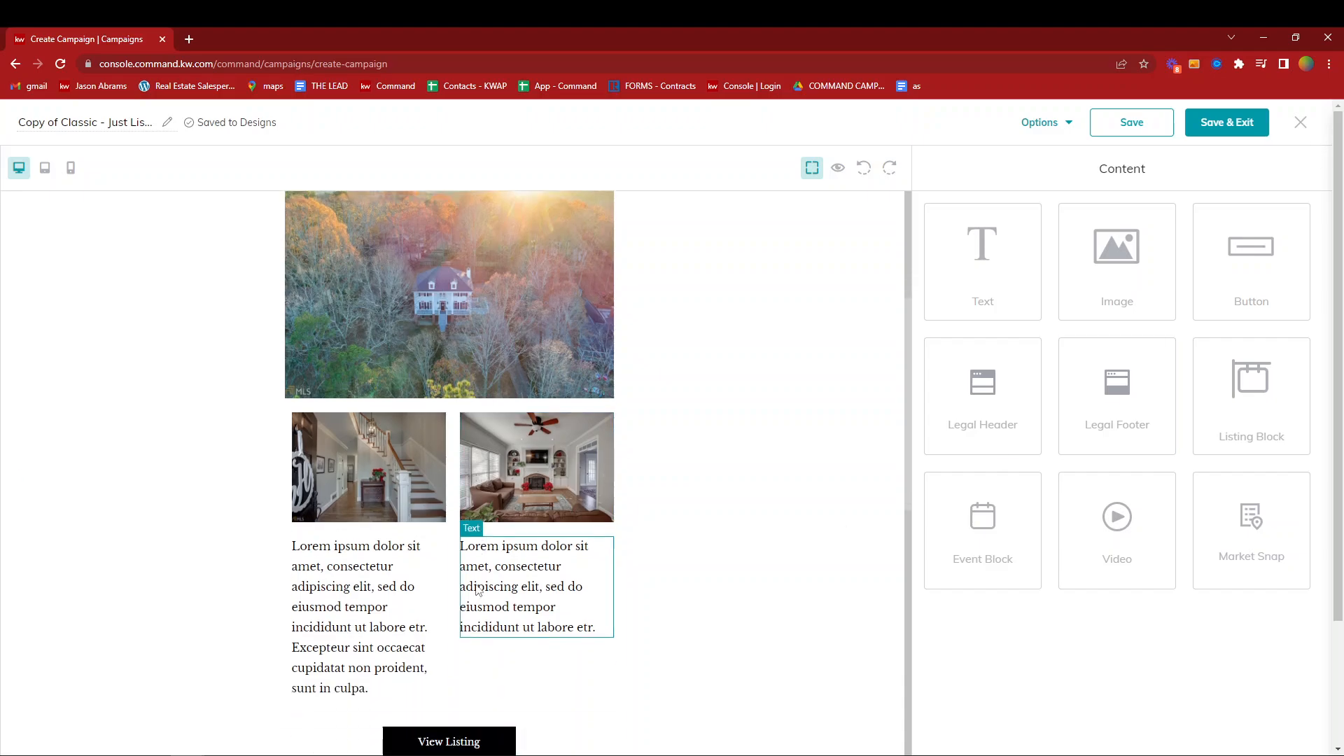
pyautogui.click(343, 554)
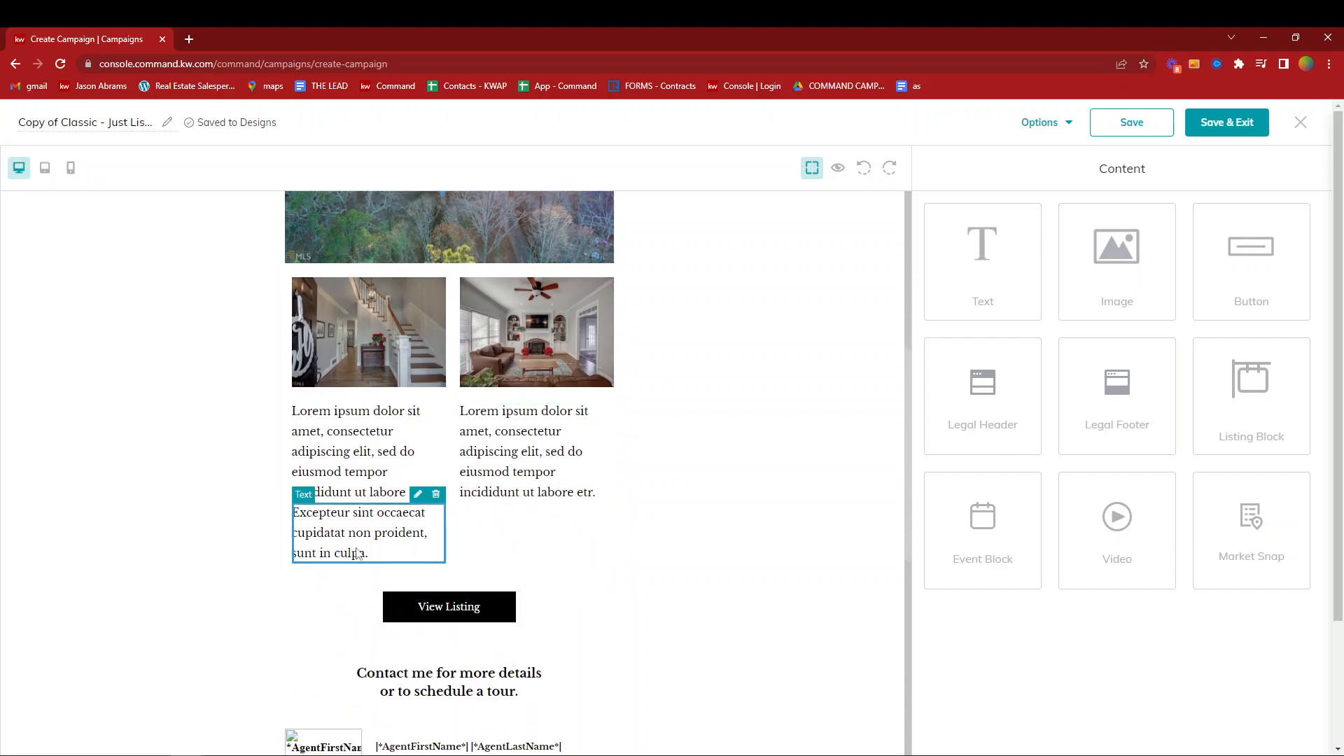
pyautogui.click(436, 495)
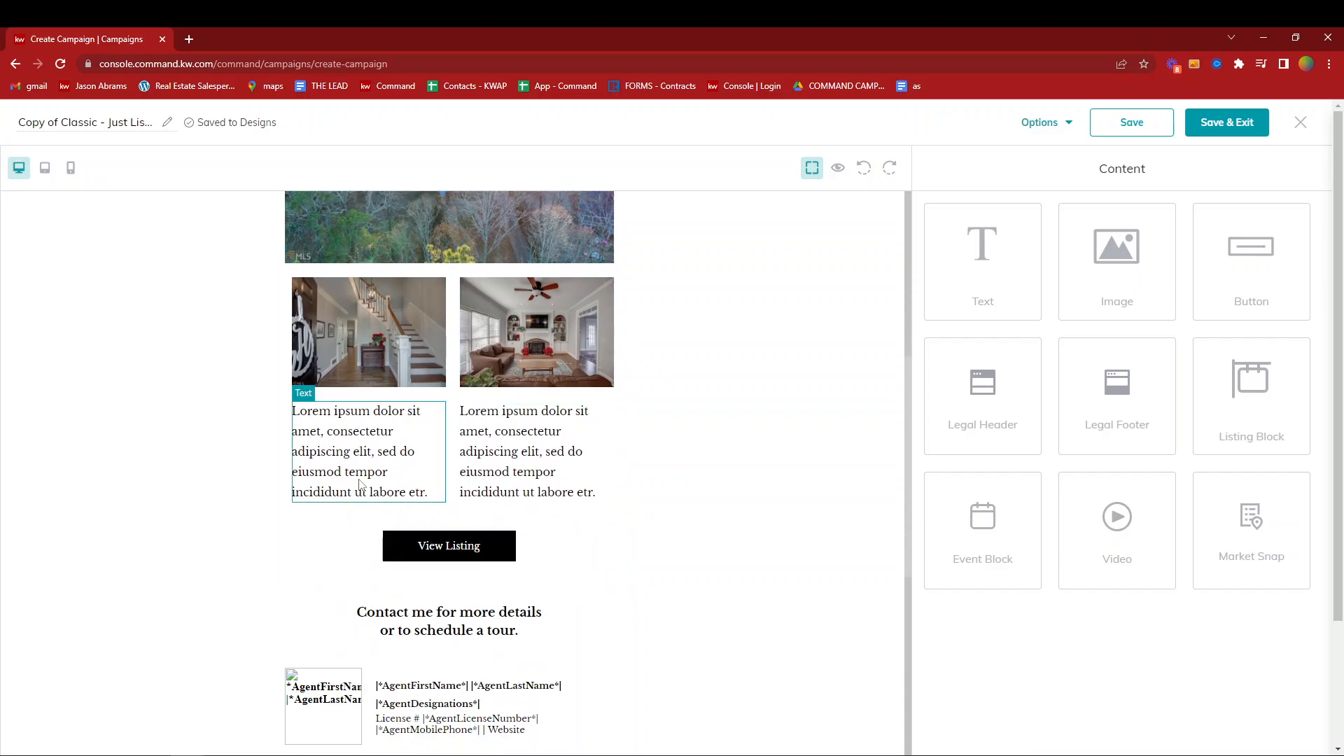
# - Replace the text under the staircase photo with a bulleted list: Hardwoods on main floor, Full finished basement with Kitcehn, 3 car garage, 1 acre
pyautogui.click(354, 459)
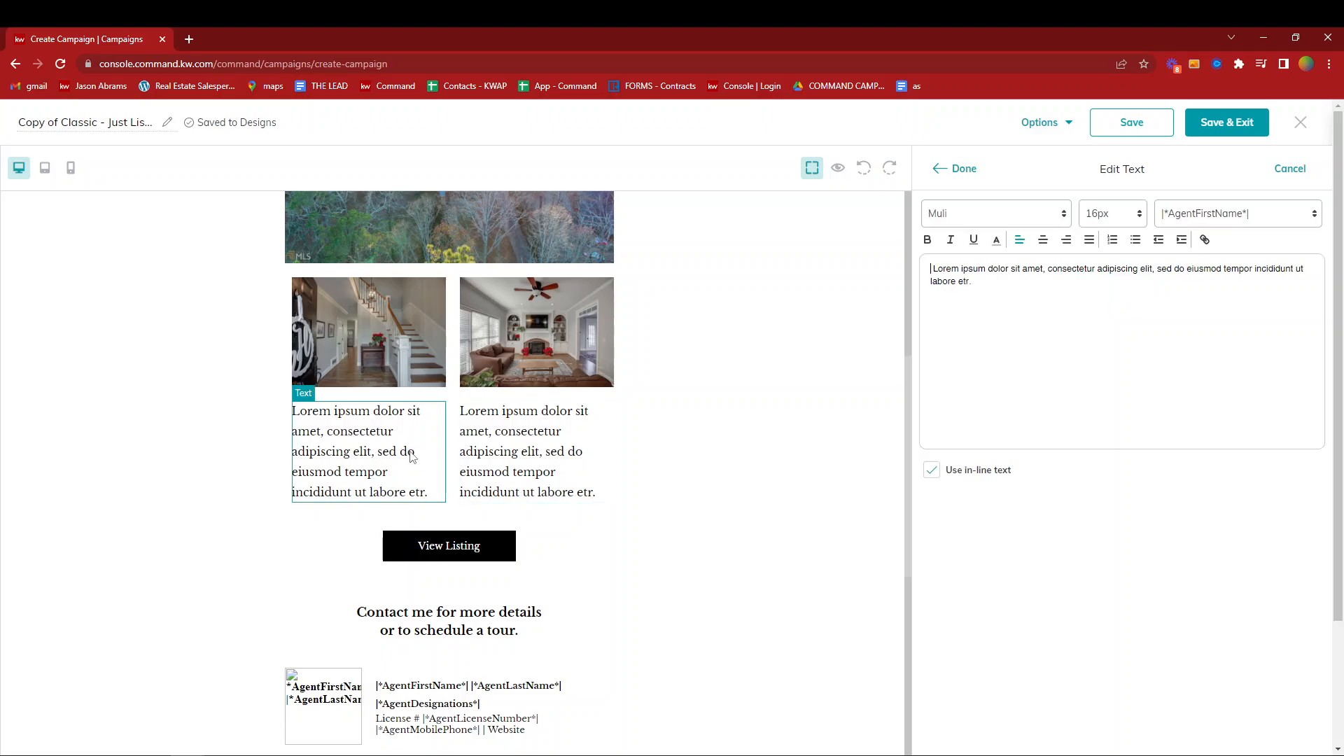
pyautogui.moveTo(1057, 294); pyautogui.dragTo(880, 265)
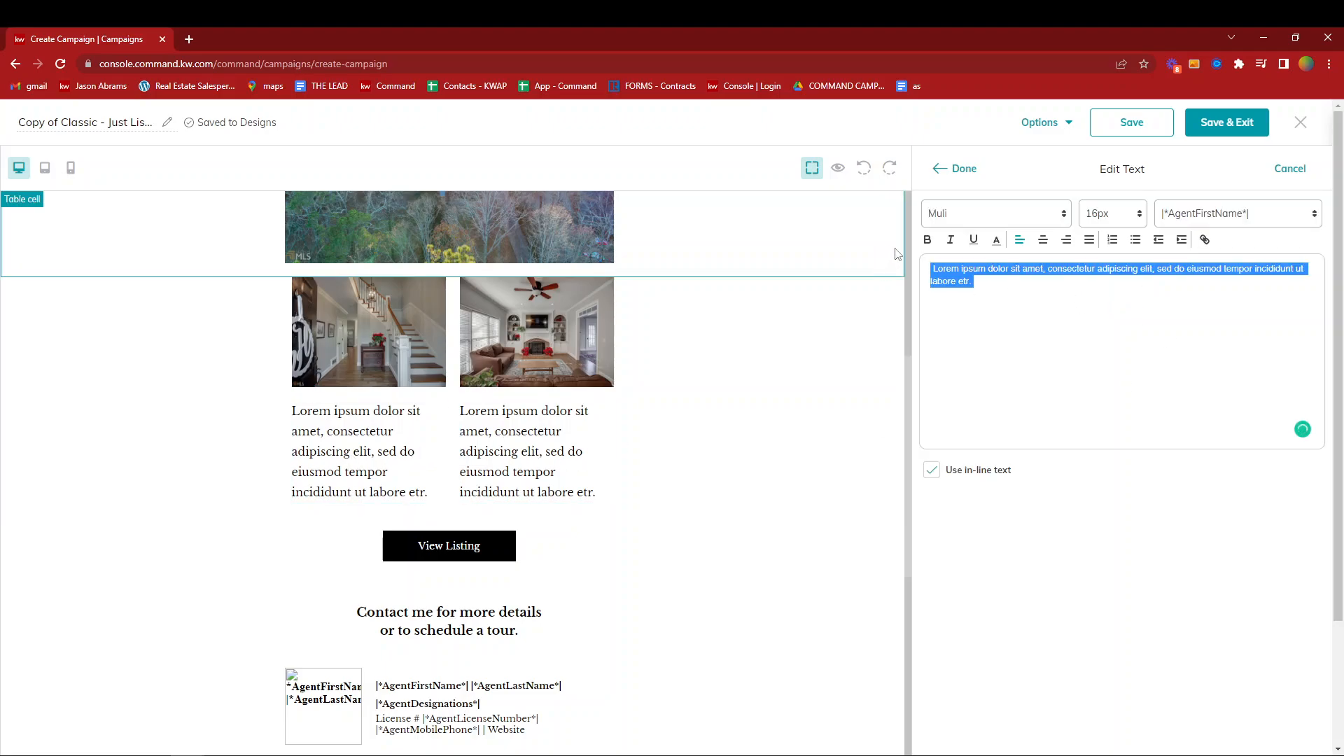
pyautogui.press('BackSpace')
pyautogui.click(1136, 239)
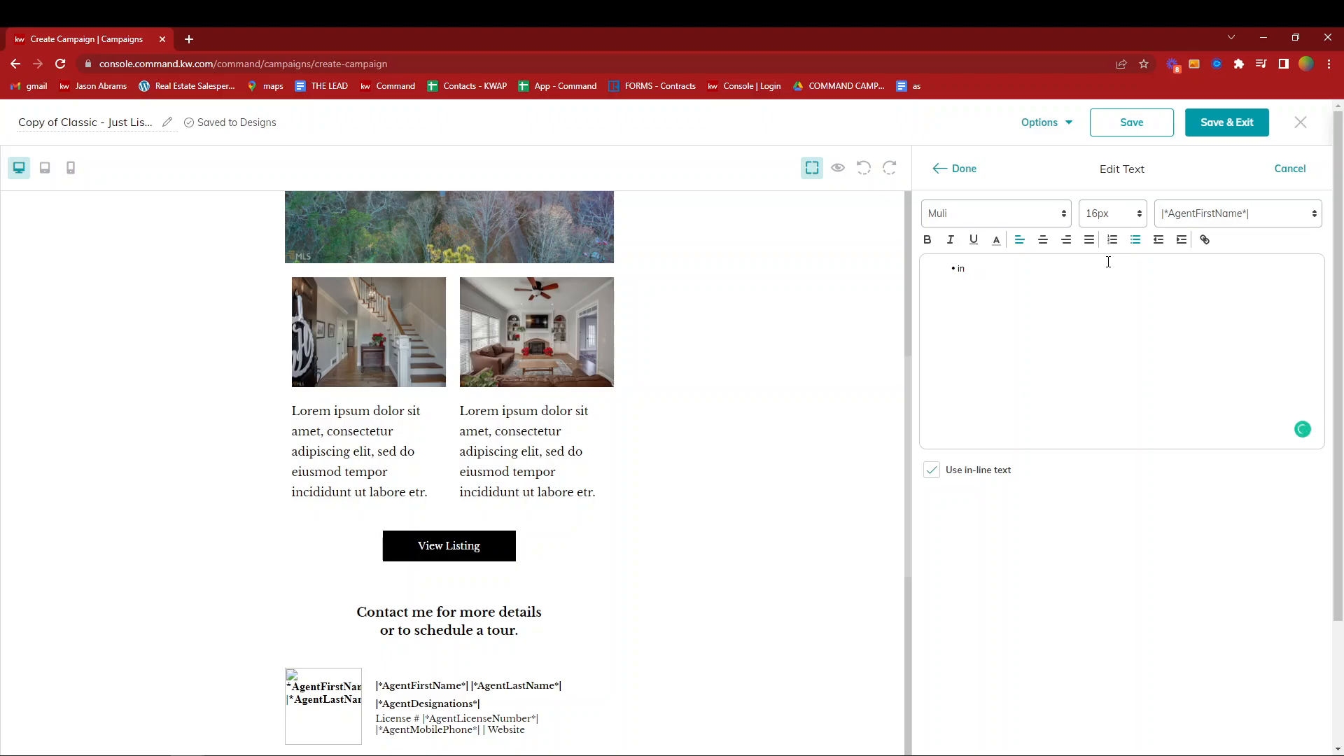
pyautogui.write('Hardwoods')
pyautogui.write(' on main floor ')
pyautogui.write('Full finished basement with')
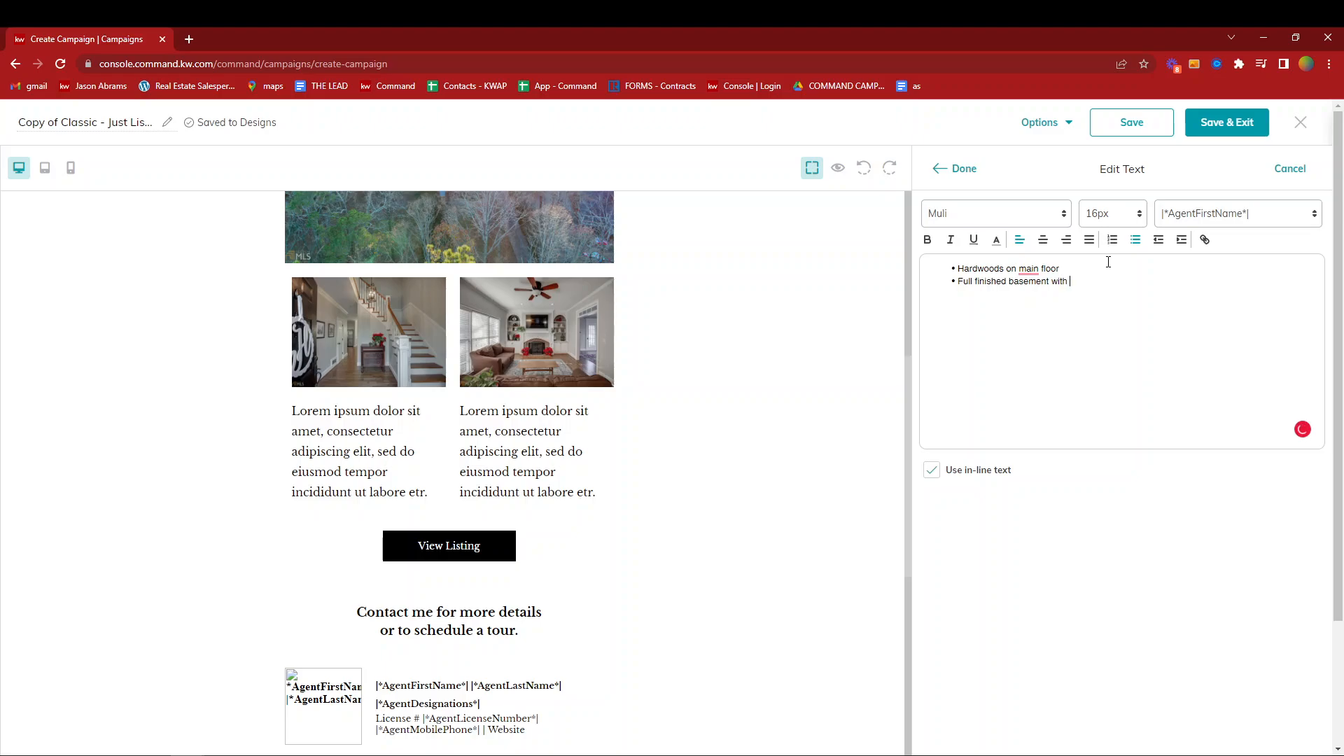
pyautogui.write(' Kitcehn 3 ca')
pyautogui.write('r garage')
pyautogui.click(959, 168)
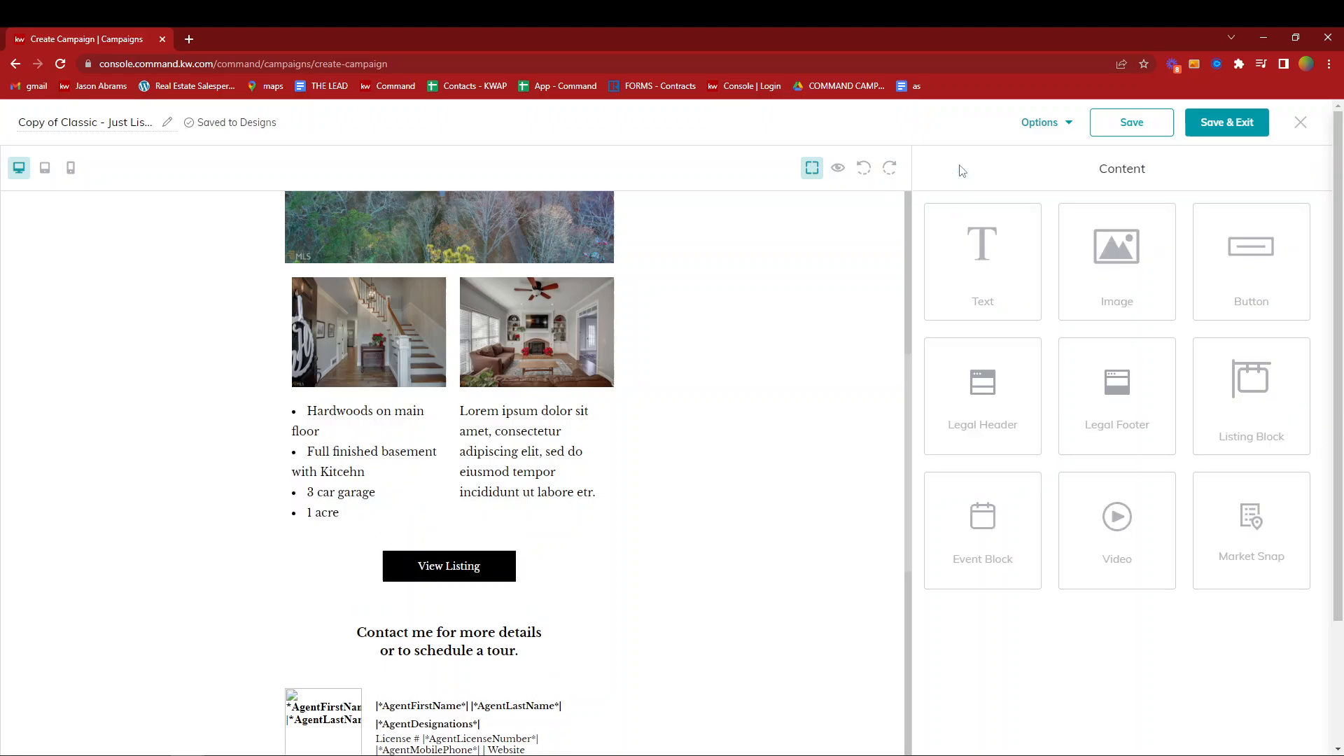
pyautogui.click(360, 456)
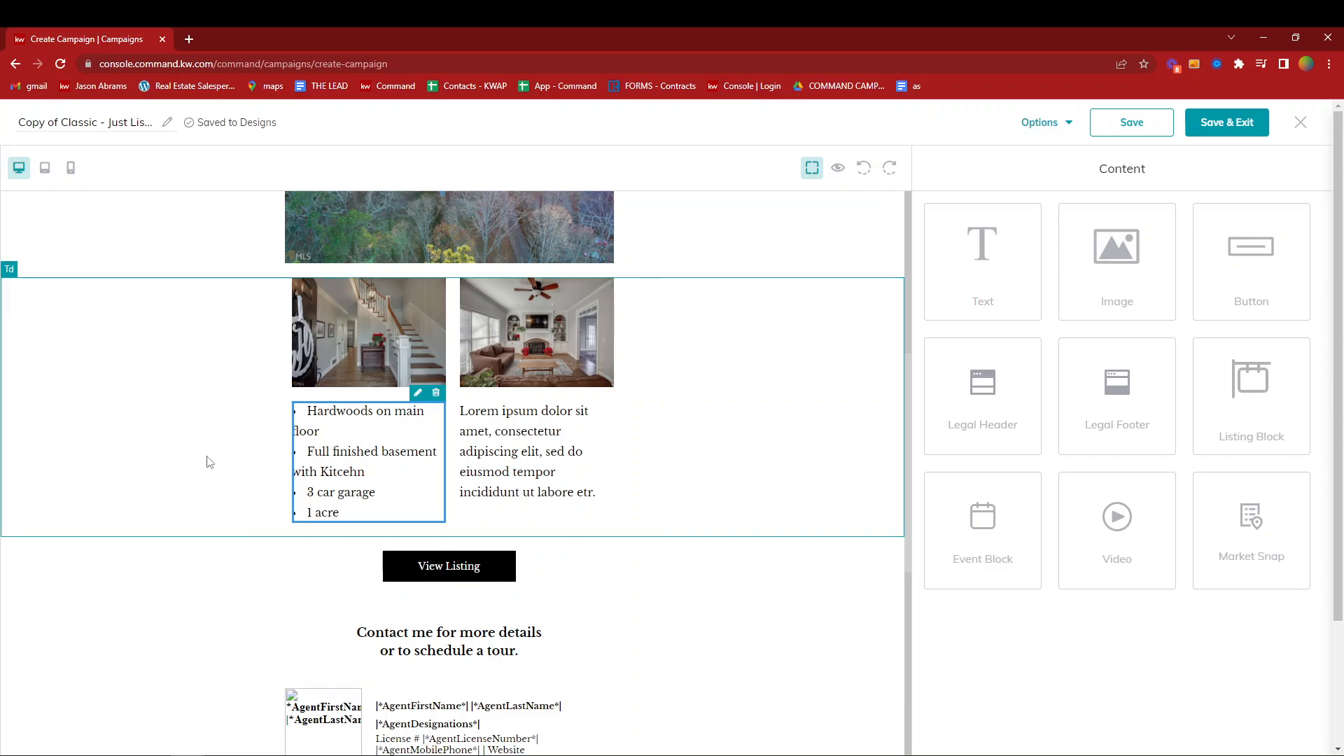
pyautogui.click(541, 468)
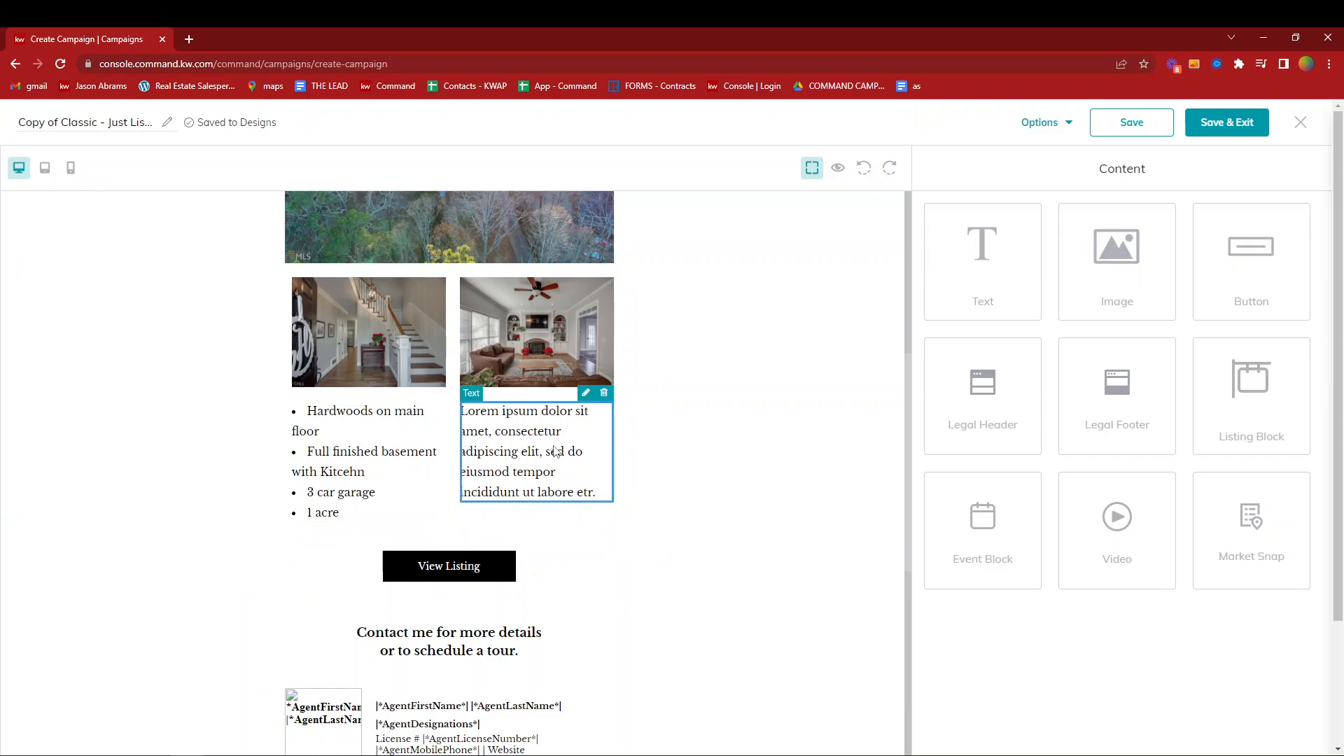
# - Edit the View Listing button and set its link type to Web address
pyautogui.click(462, 568)
pyautogui.click(488, 543)
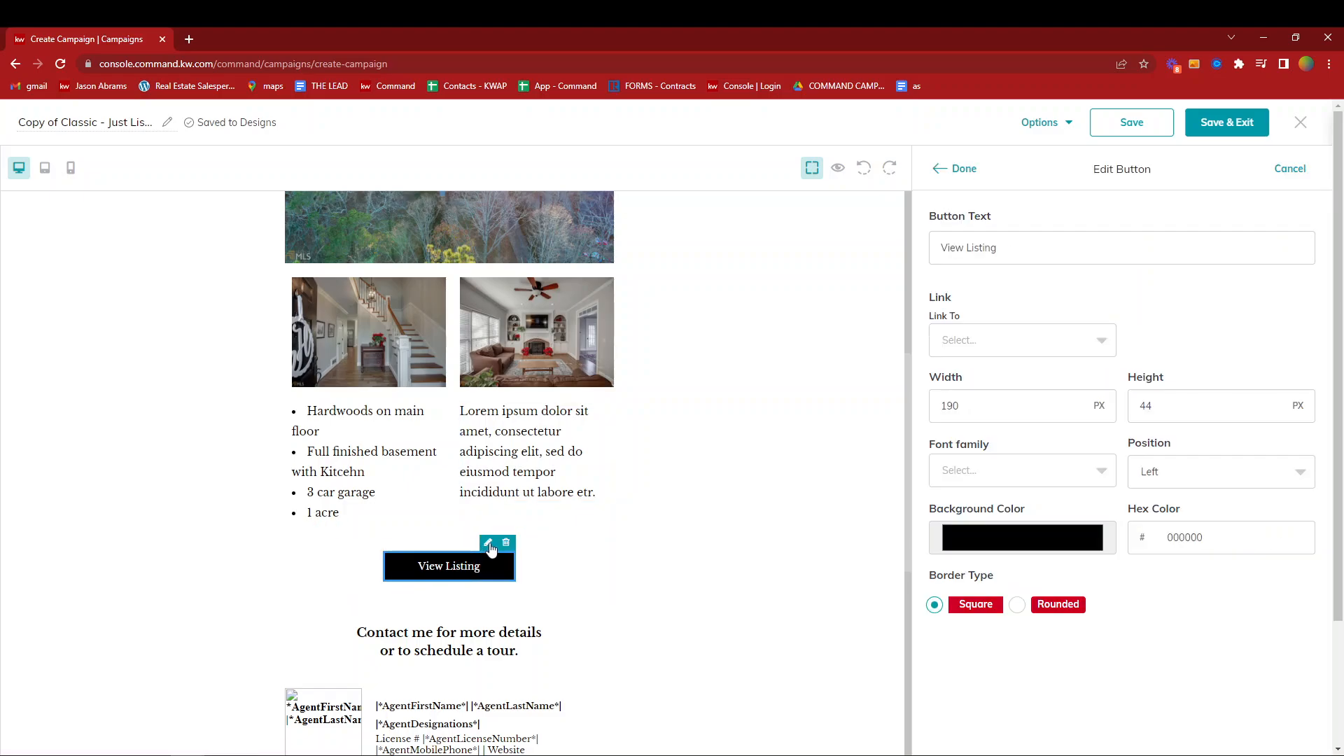
pyautogui.moveTo(1001, 248); pyautogui.dragTo(908, 250)
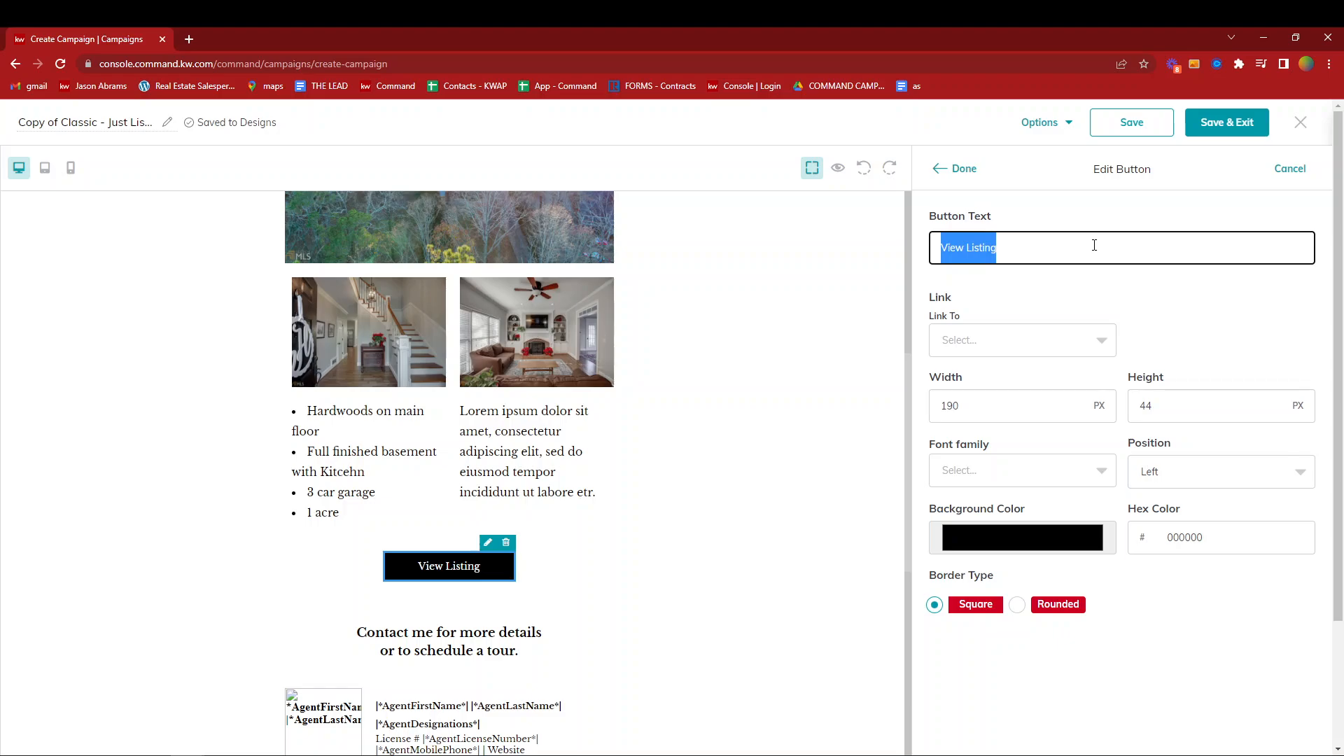
pyautogui.click(1046, 282)
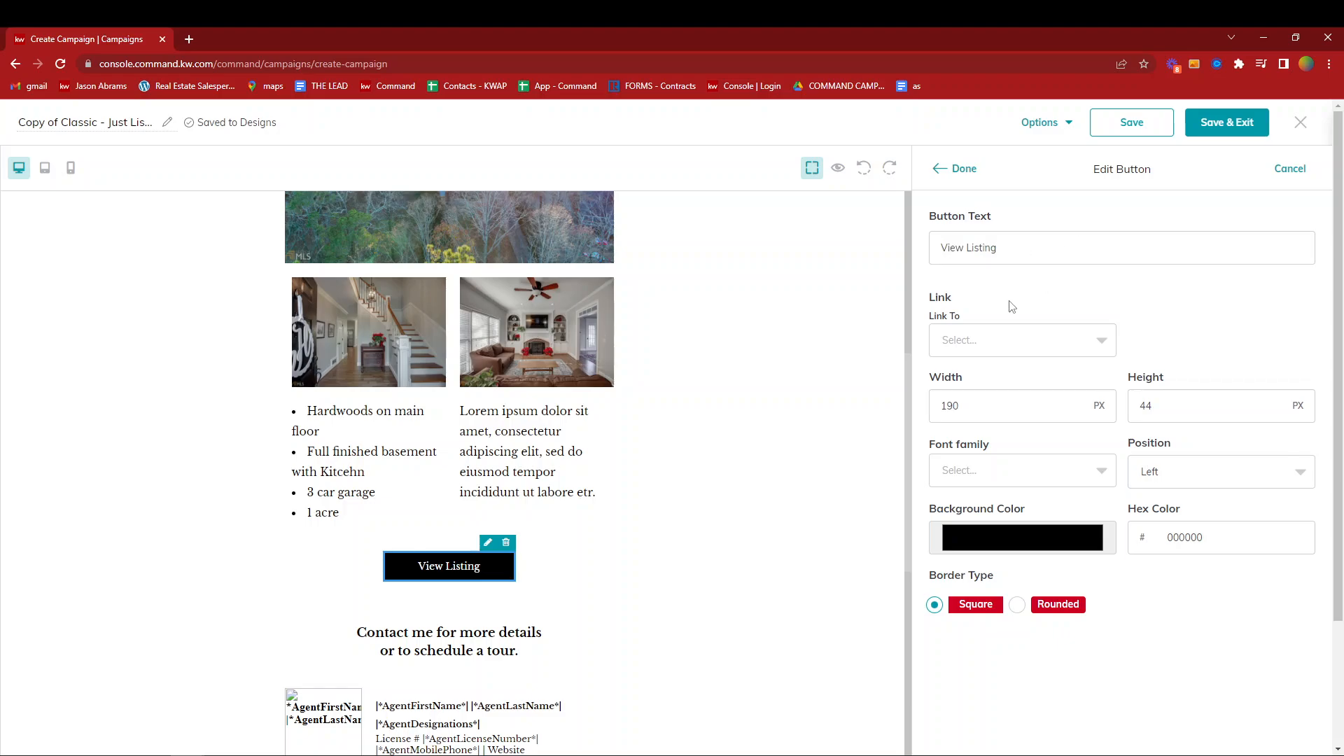
pyautogui.click(982, 353)
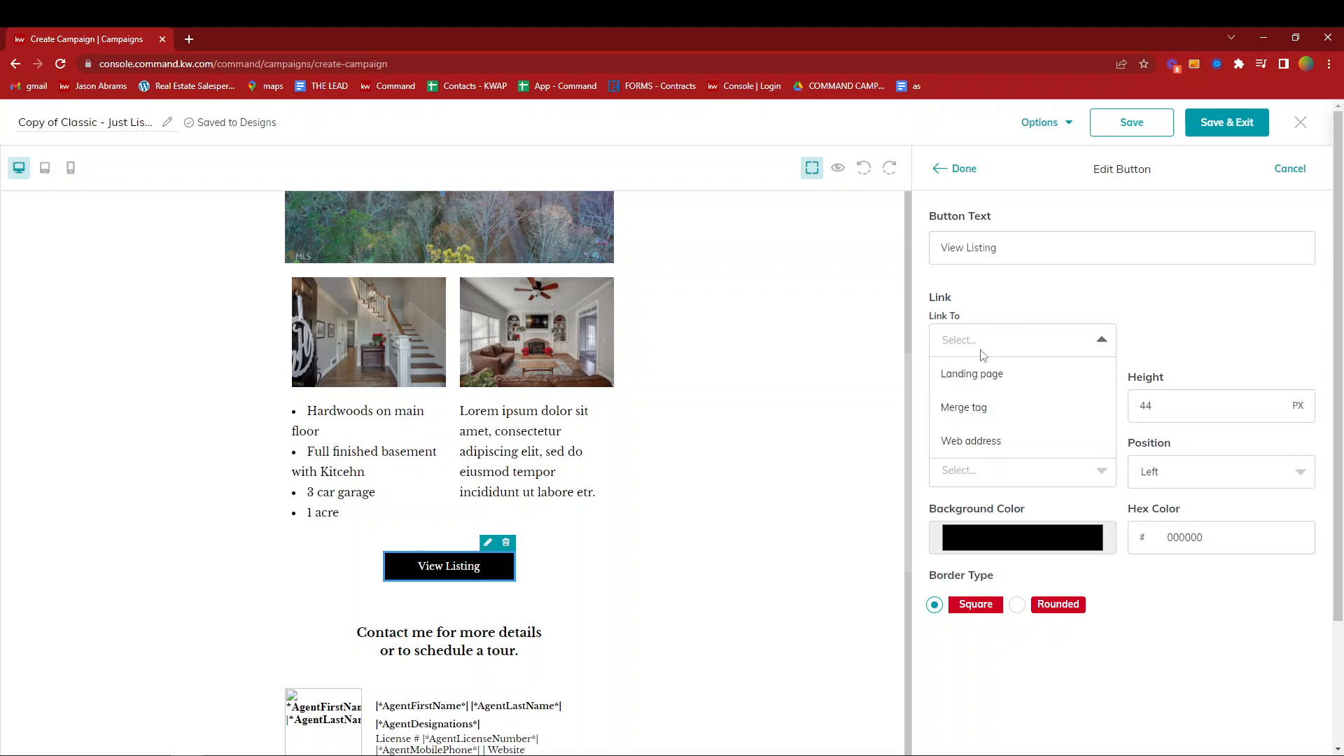
pyautogui.click(970, 440)
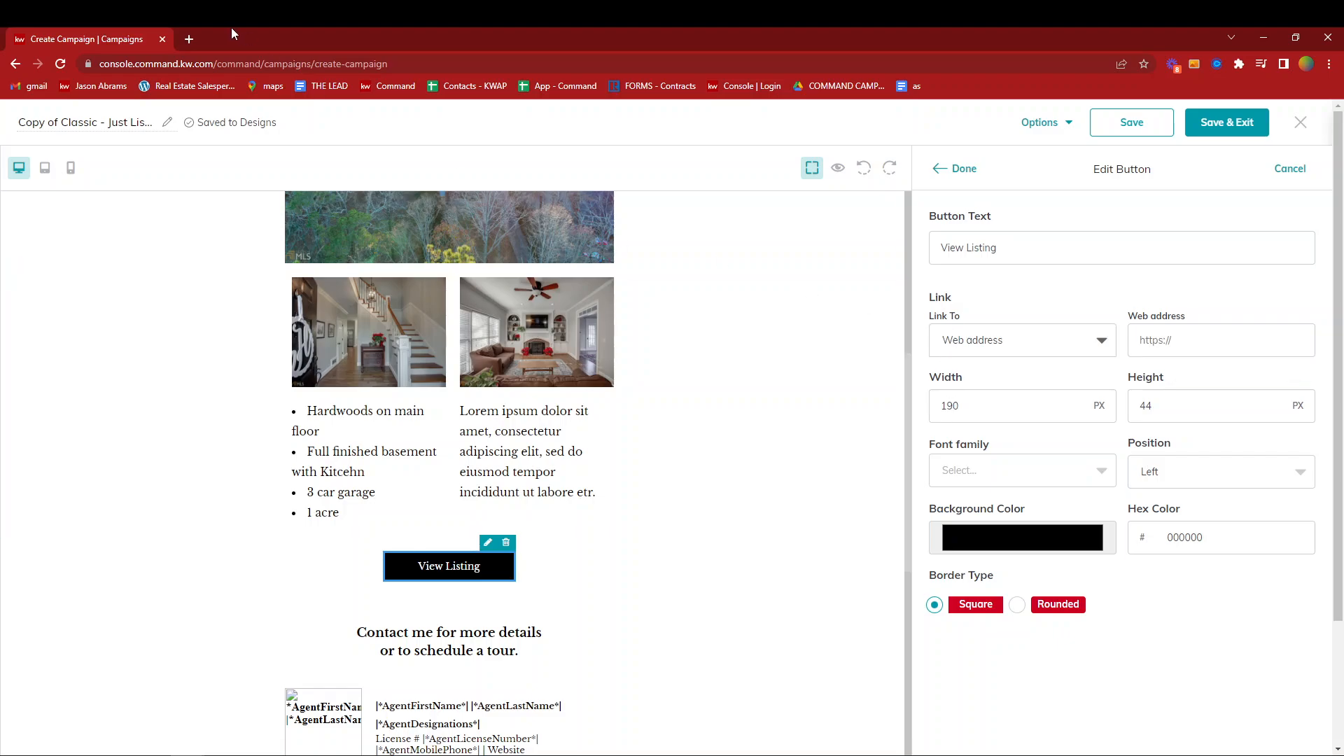
# - Open heathrealty.kw.com in a new browser tab and search its homes for sale around the current location
pyautogui.click(190, 39)
pyautogui.write('heathrealty.kw.com')
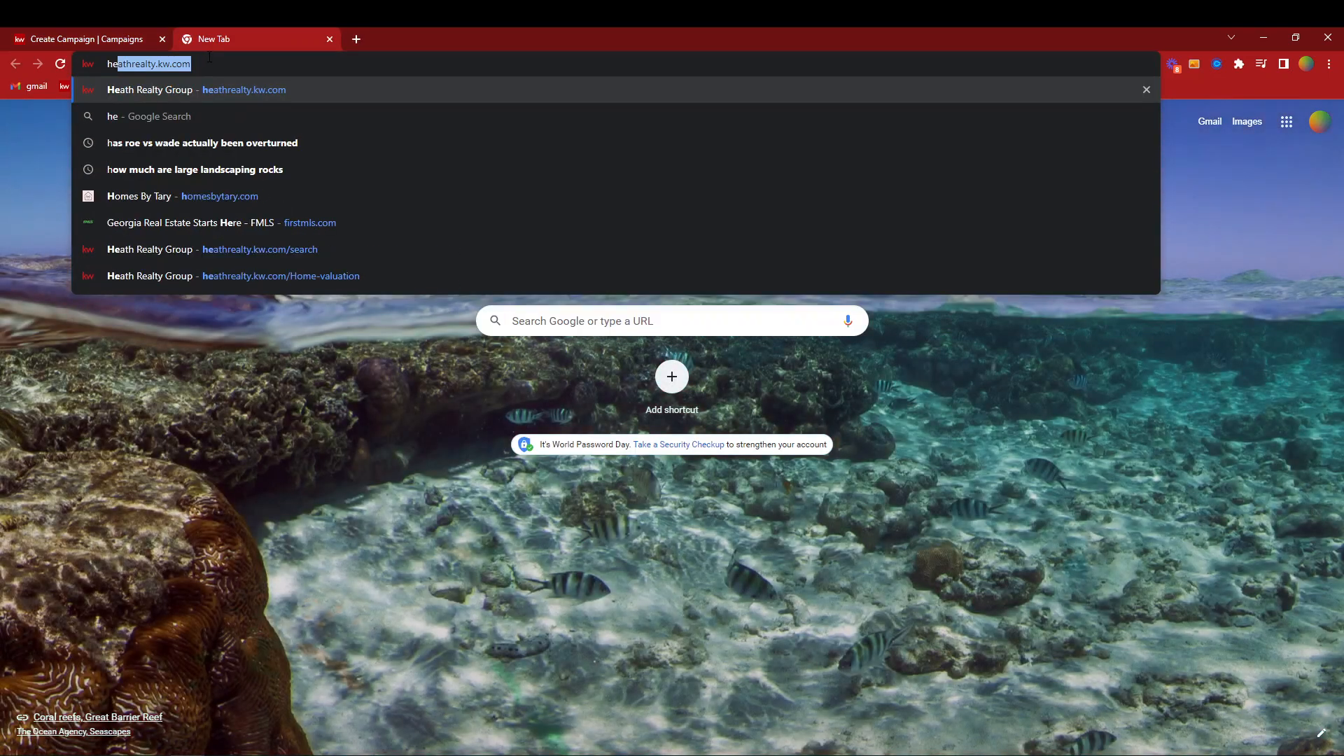
pyautogui.press('Return')
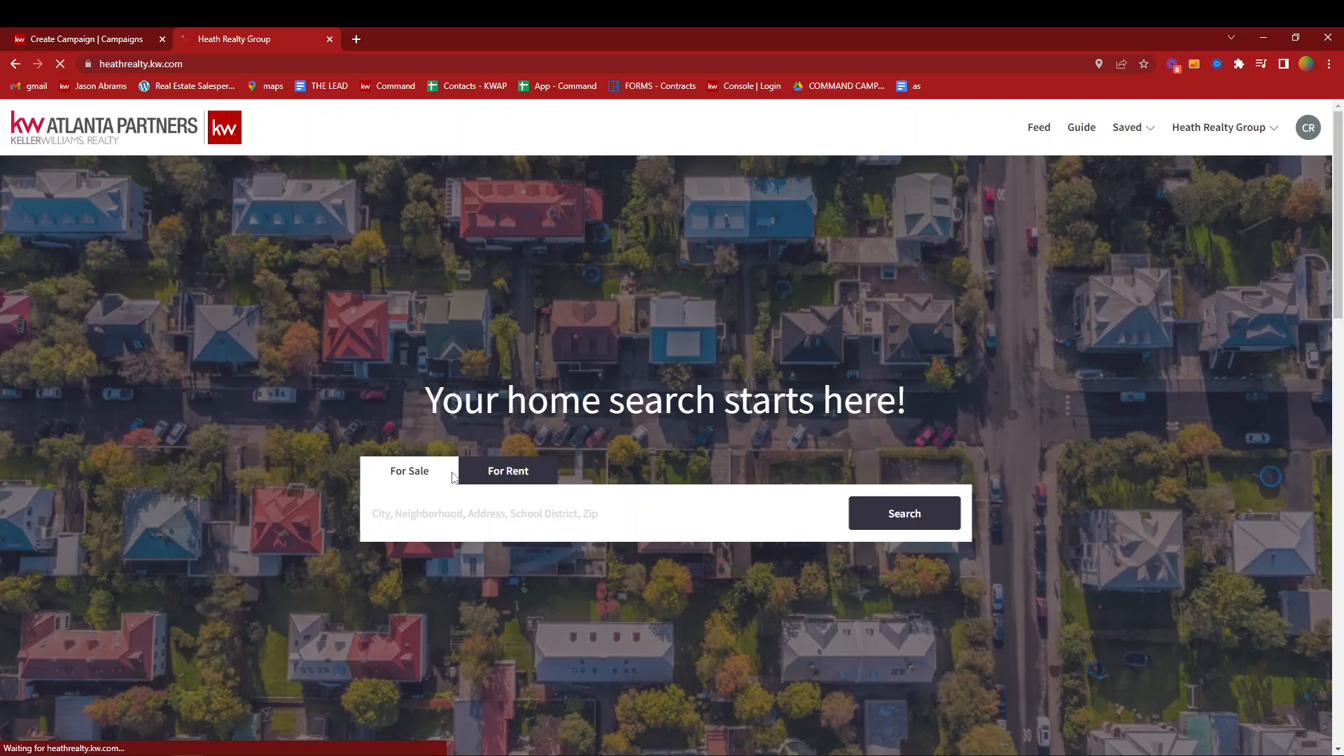
pyautogui.click(452, 511)
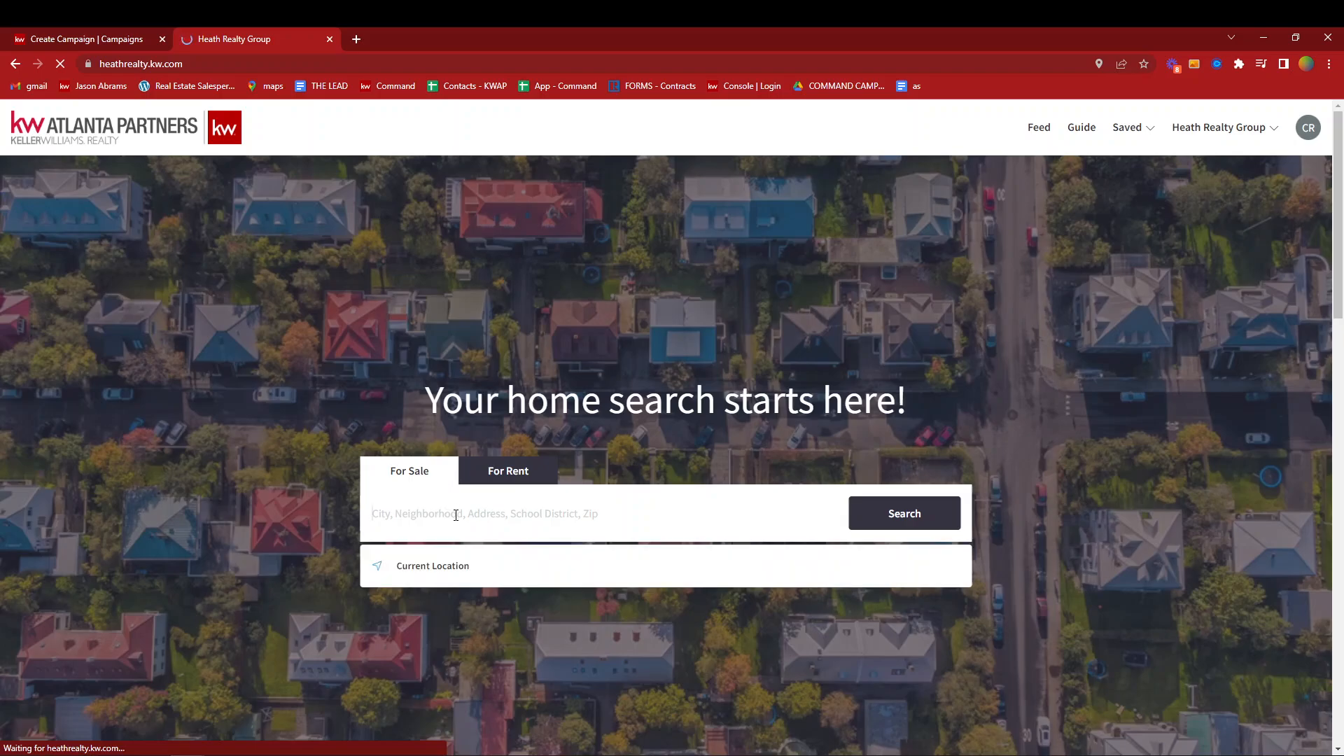
pyautogui.click(433, 565)
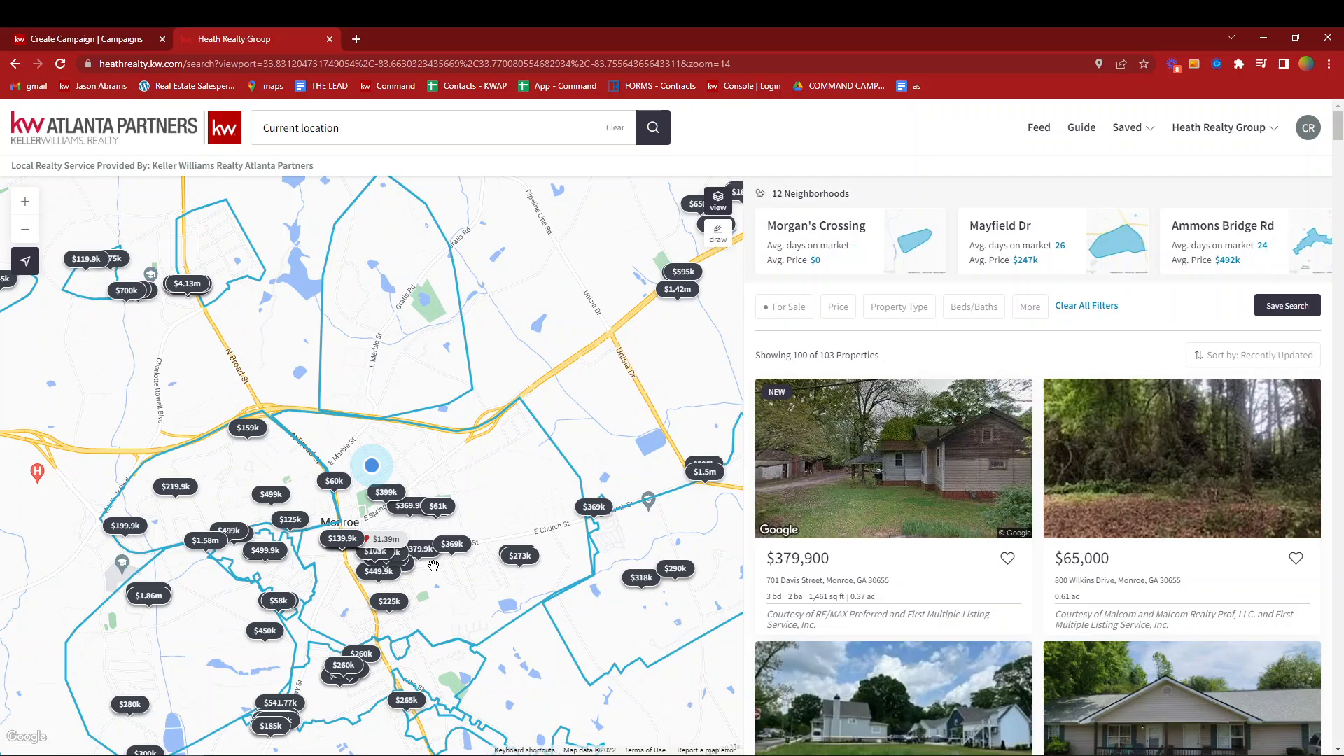
# - Find the white house listed at $369,900 with 3 bd, 2 ba and 1,500 sq ft, open its property page and copy the page's web address
pyautogui.scroll(-5, 964, 585)
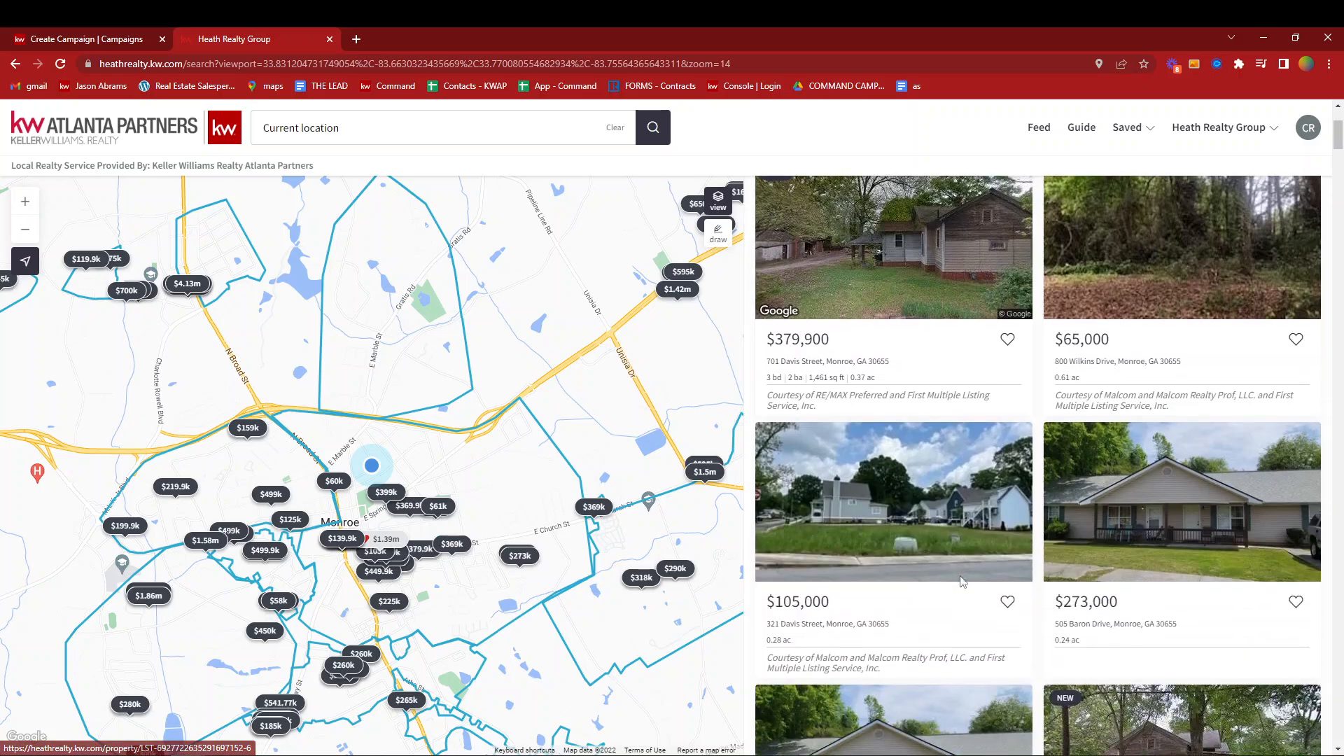
pyautogui.scroll(-4, 1097, 606)
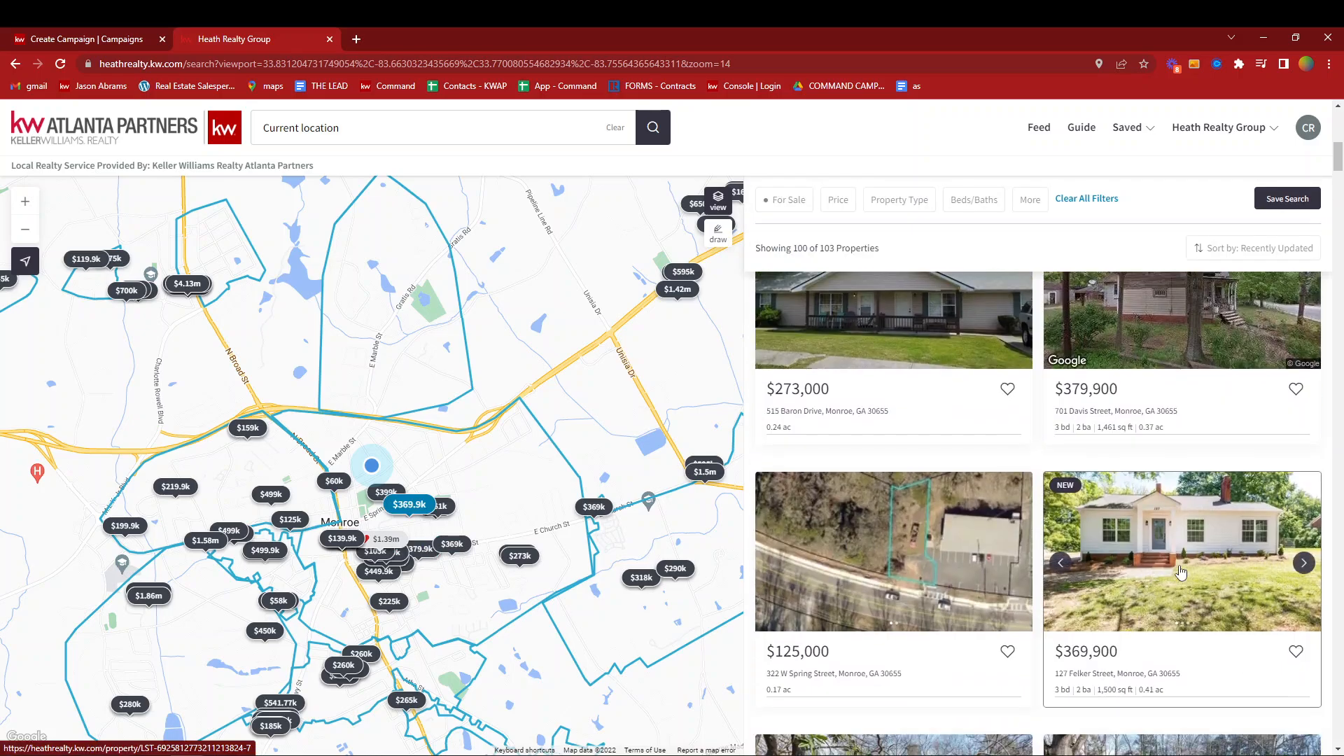
pyautogui.click(1097, 606)
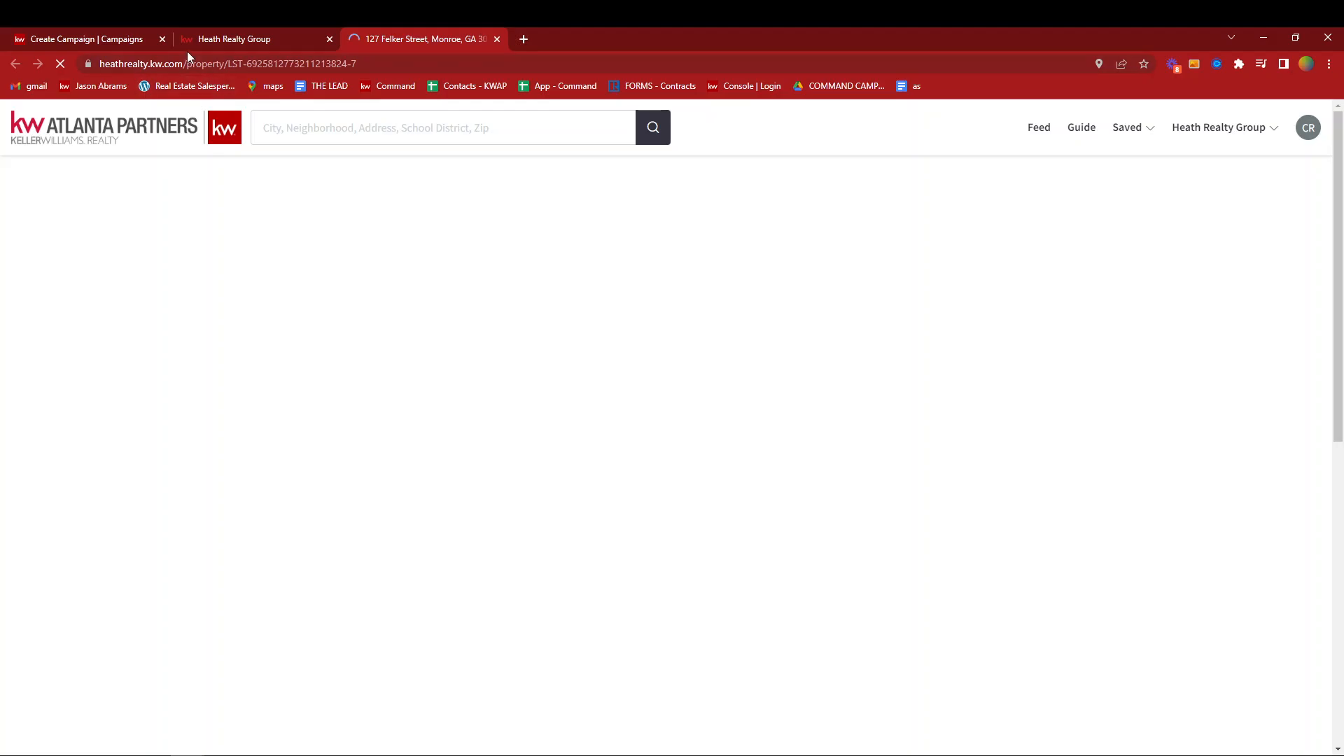
pyautogui.click(188, 63)
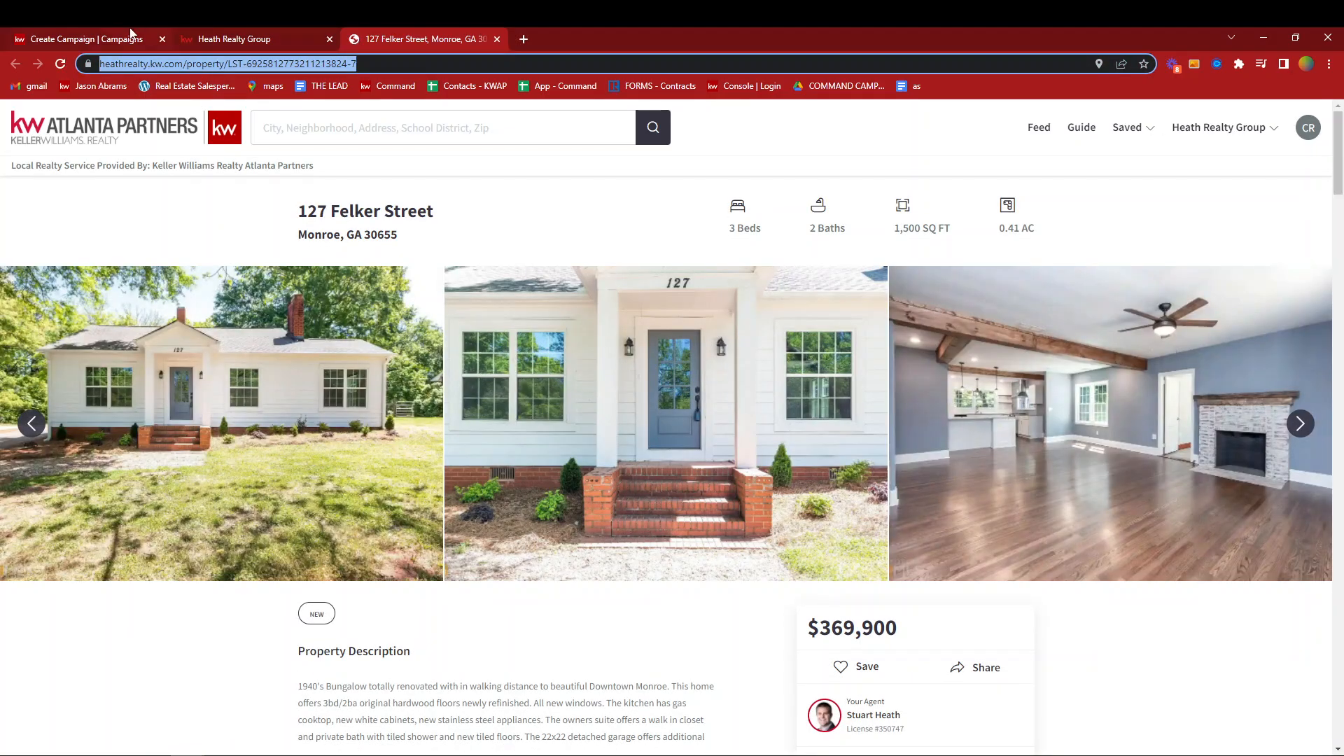
# - Return to the campaign design, set the View Listing button's web address to the copied property link and finish editing the button
pyautogui.click(143, 39)
pyautogui.click(1194, 343)
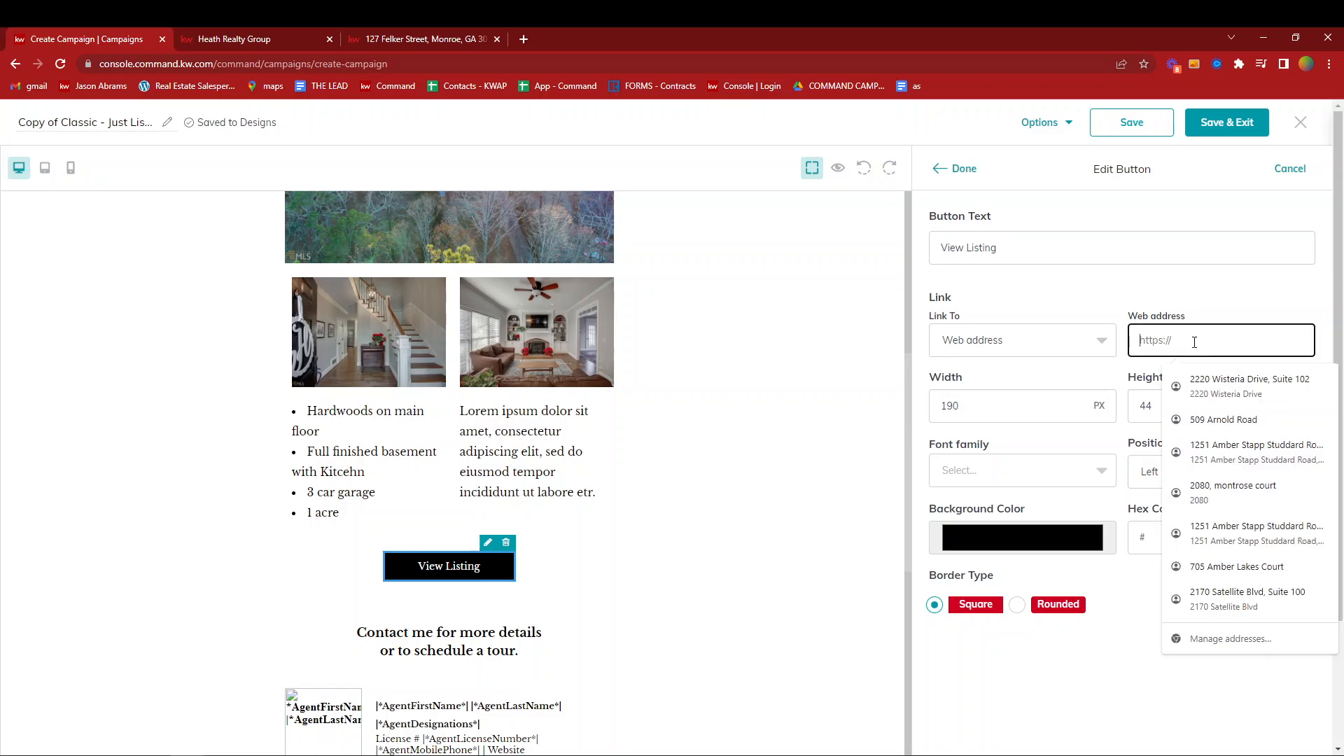
pyautogui.hotkey('ctrl', 'v')
pyautogui.click(1099, 280)
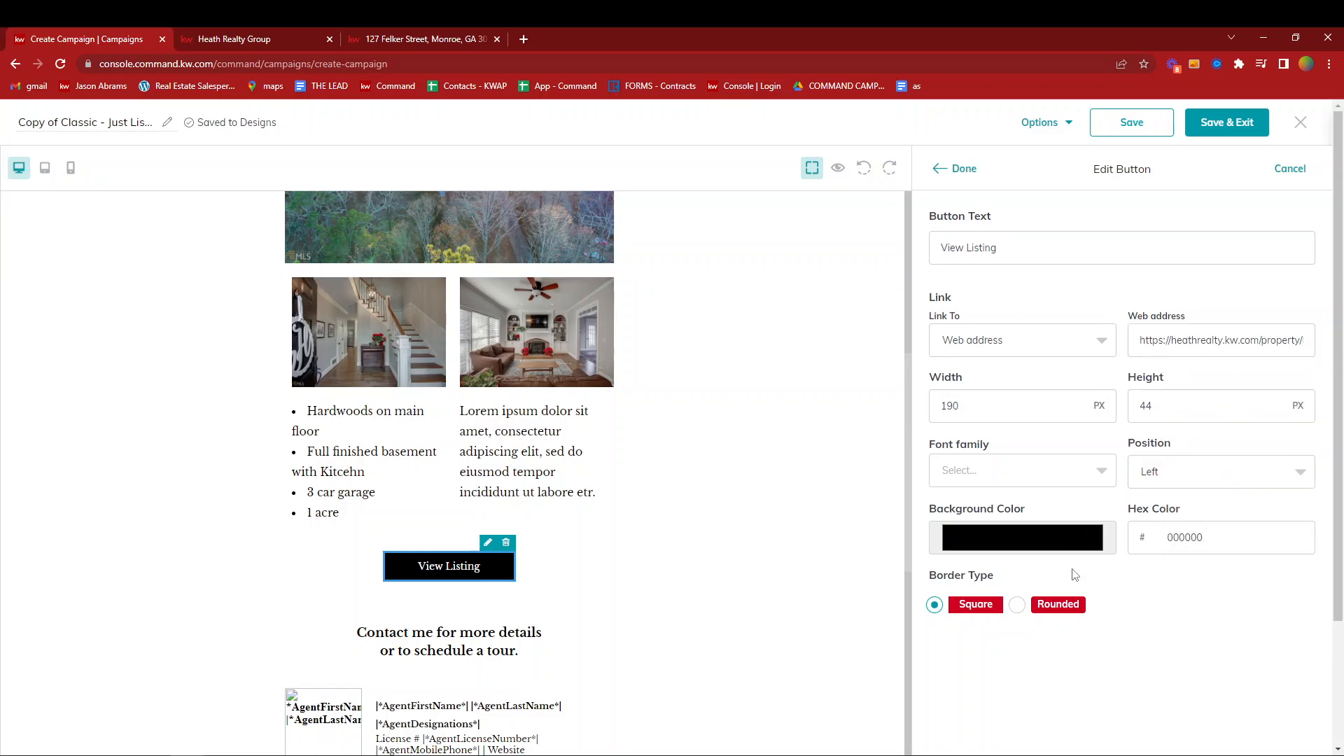
pyautogui.click(960, 173)
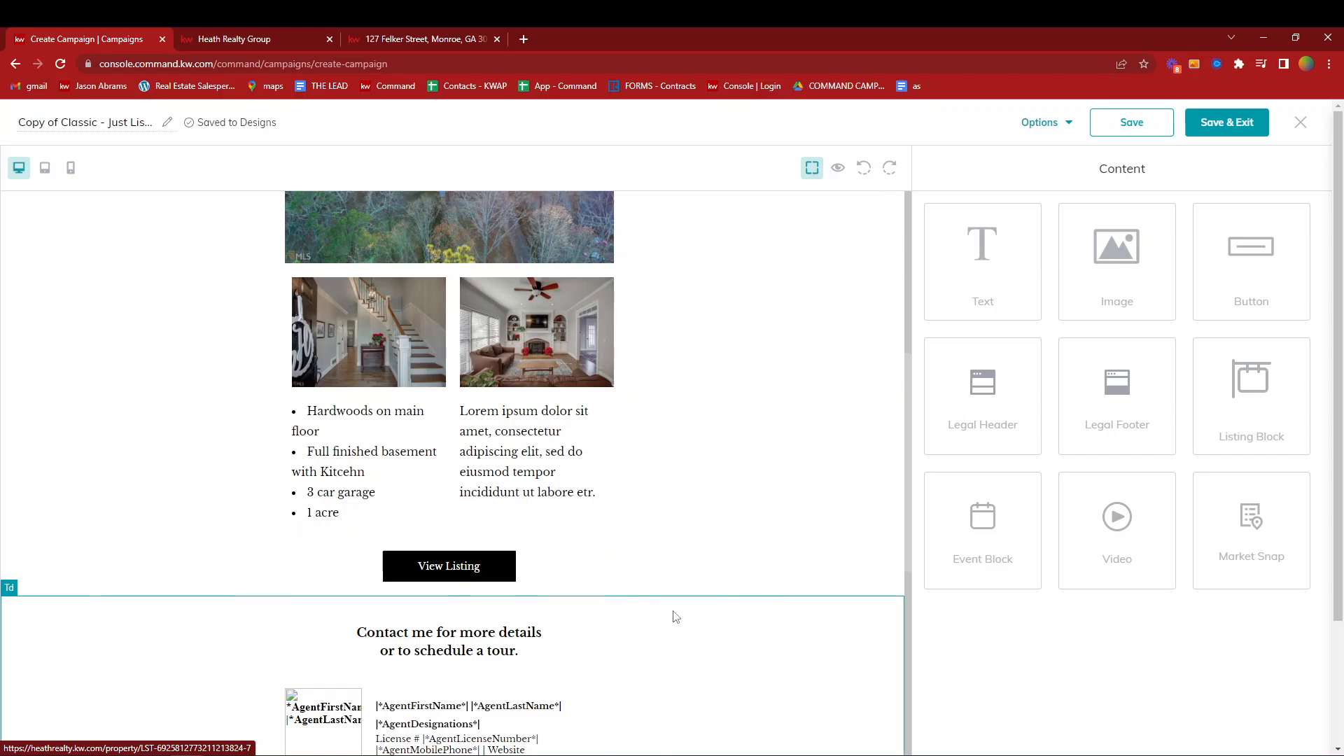
# - Examine the lower part of the email design, including the agent contact placeholders, Download My App button and market center footer
pyautogui.scroll(-4, 684, 609)
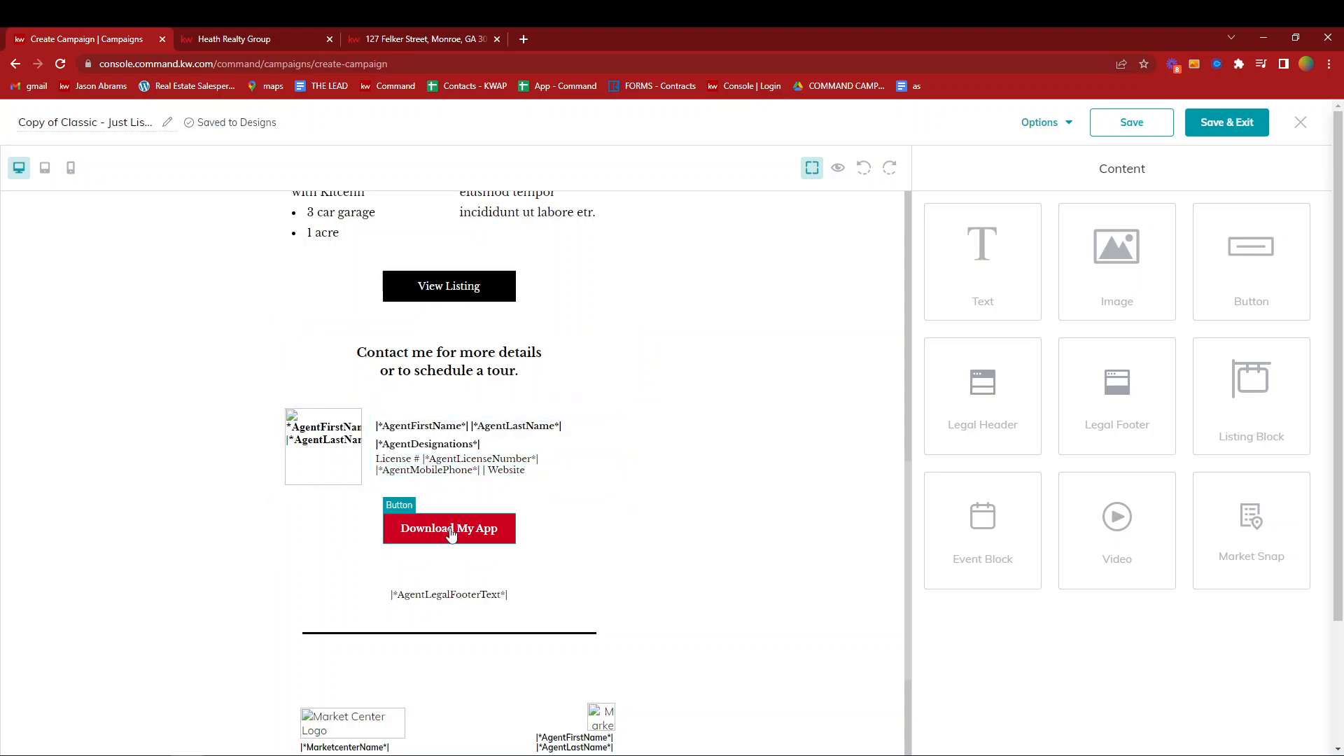
pyautogui.scroll(-3, 452, 602)
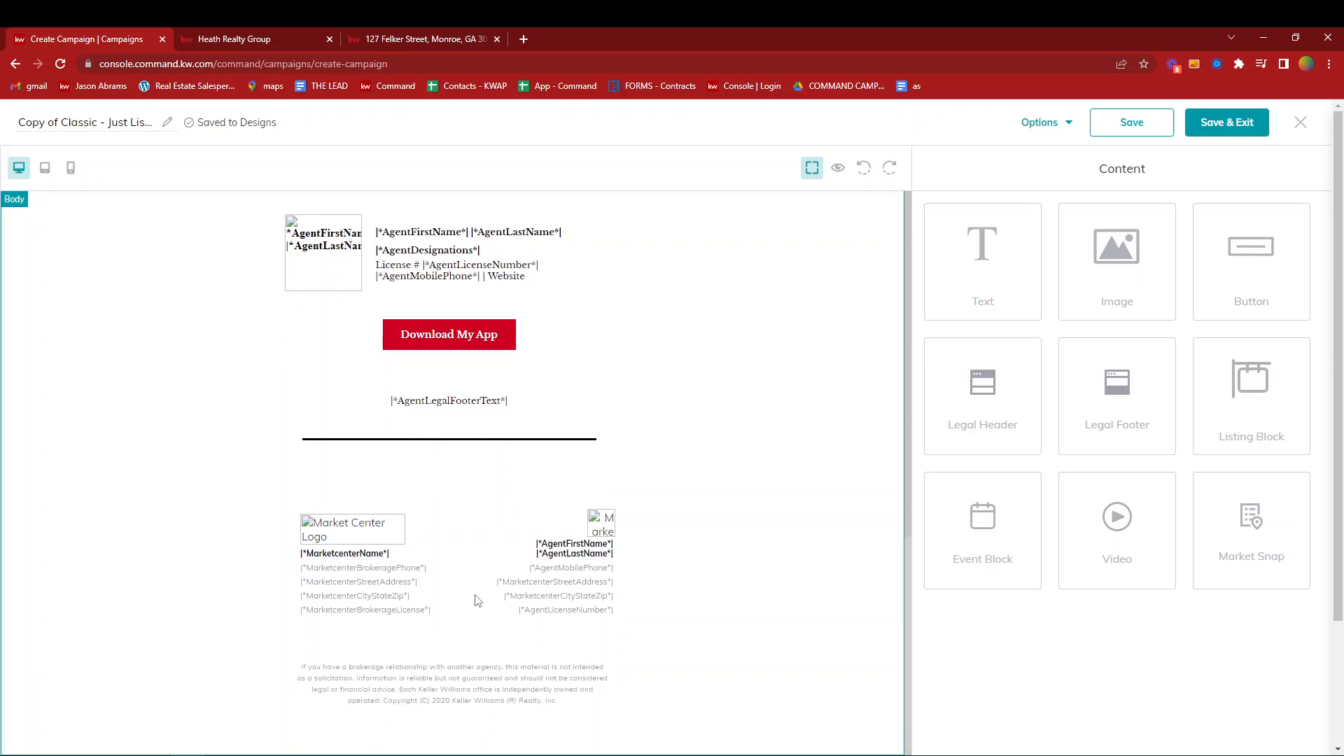
pyautogui.scroll(3, 481, 525)
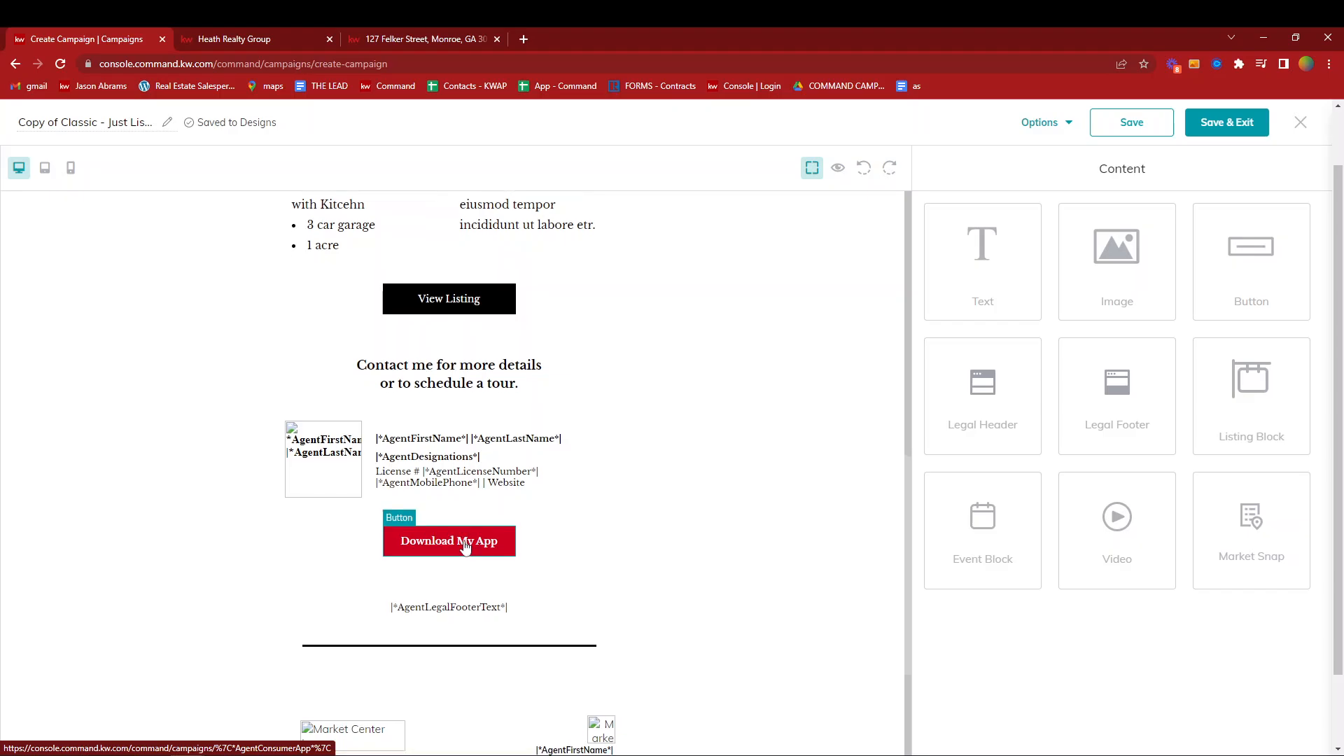
pyautogui.scroll(-3, 467, 548)
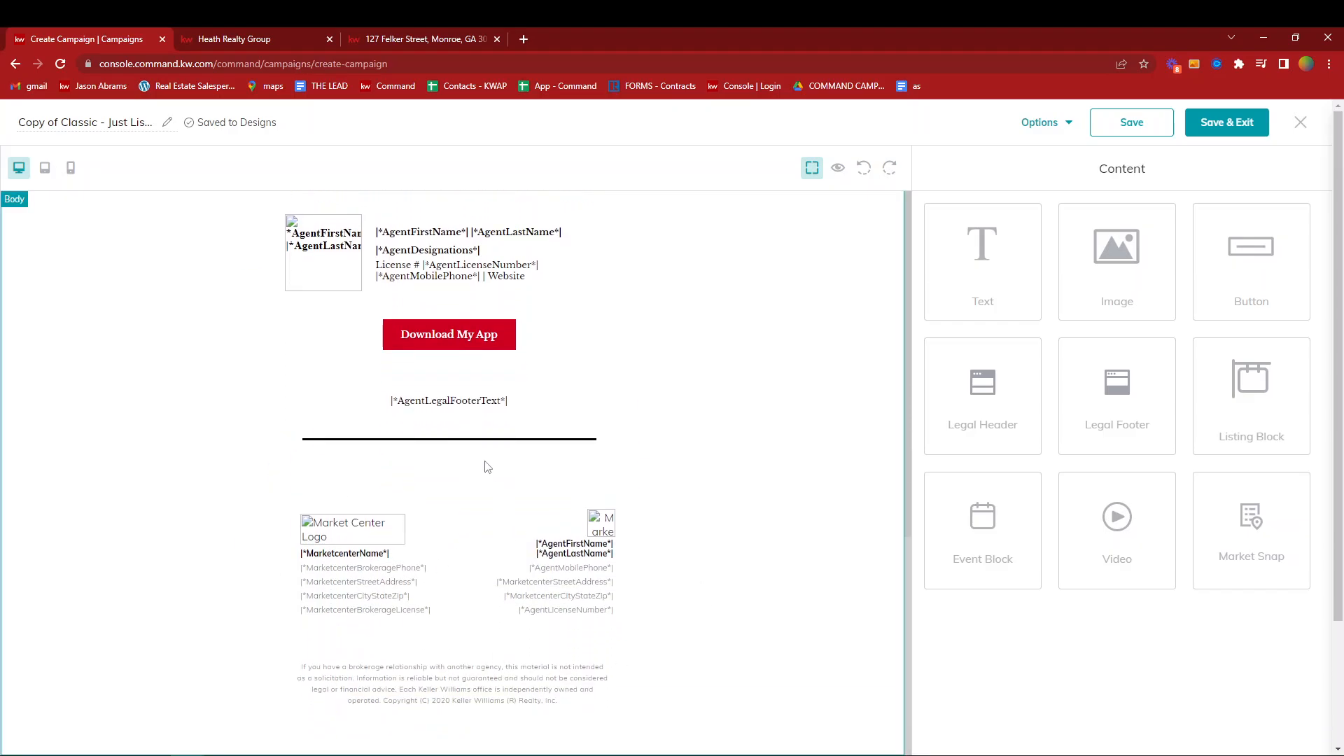
pyautogui.scroll(8, 820, 259)
# - Preview the whole email in desktop view, checking the listing details, photos, buttons, agent signature and footer, and close the preview
pyautogui.click(838, 168)
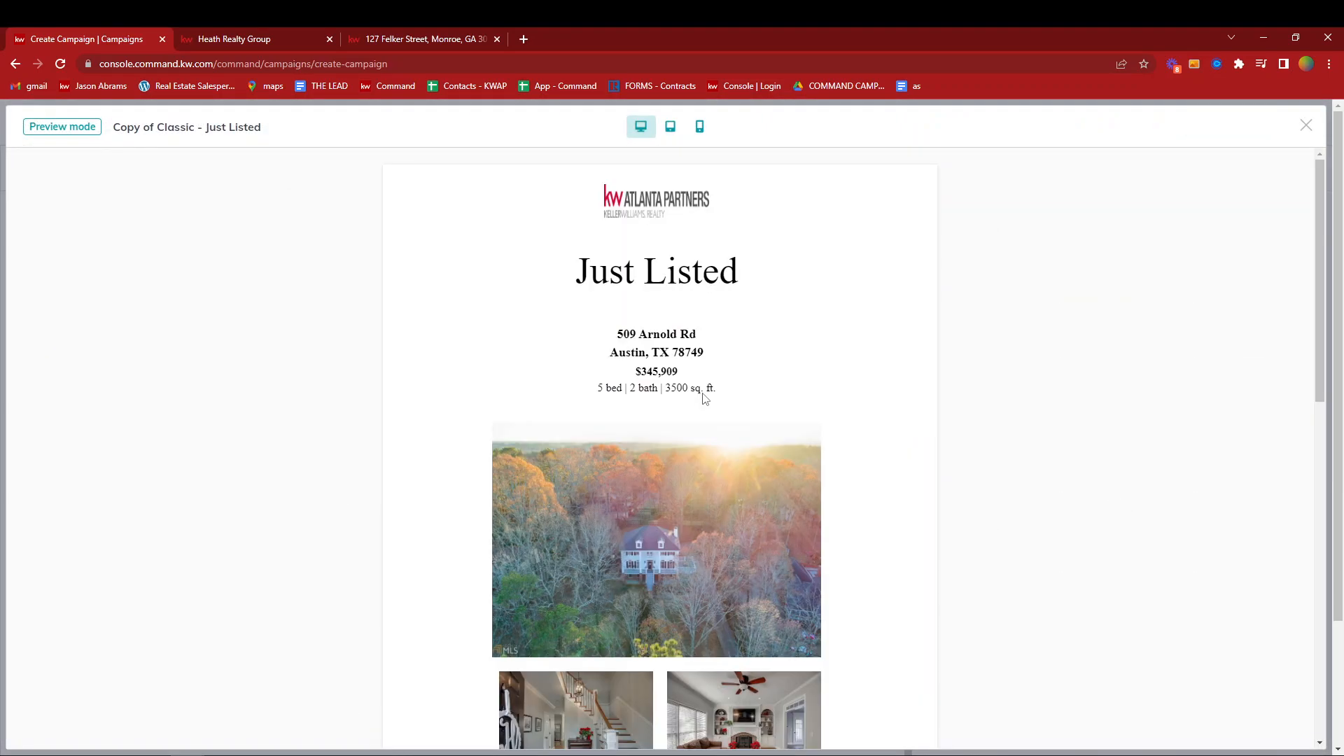
pyautogui.scroll(-3, 707, 399)
pyautogui.scroll(-3, 707, 399)
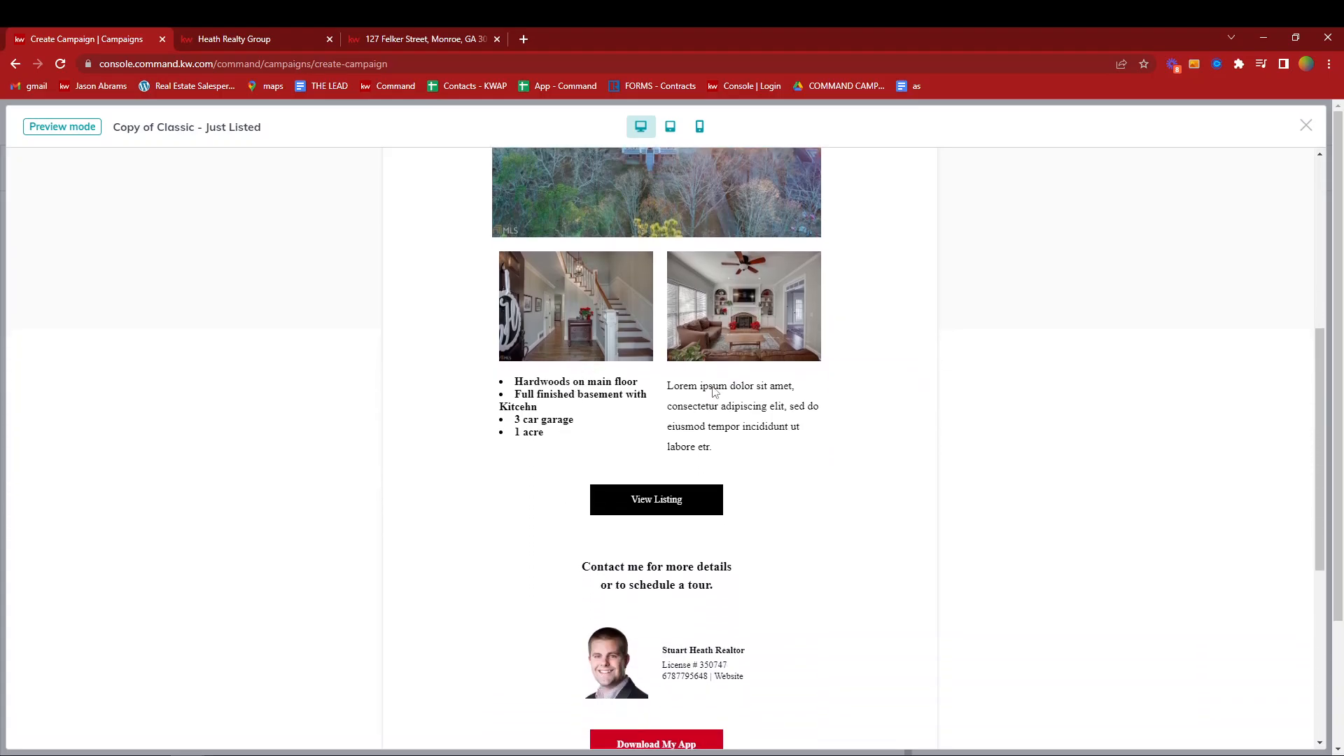
pyautogui.scroll(-1, 758, 484)
pyautogui.scroll(-2, 759, 489)
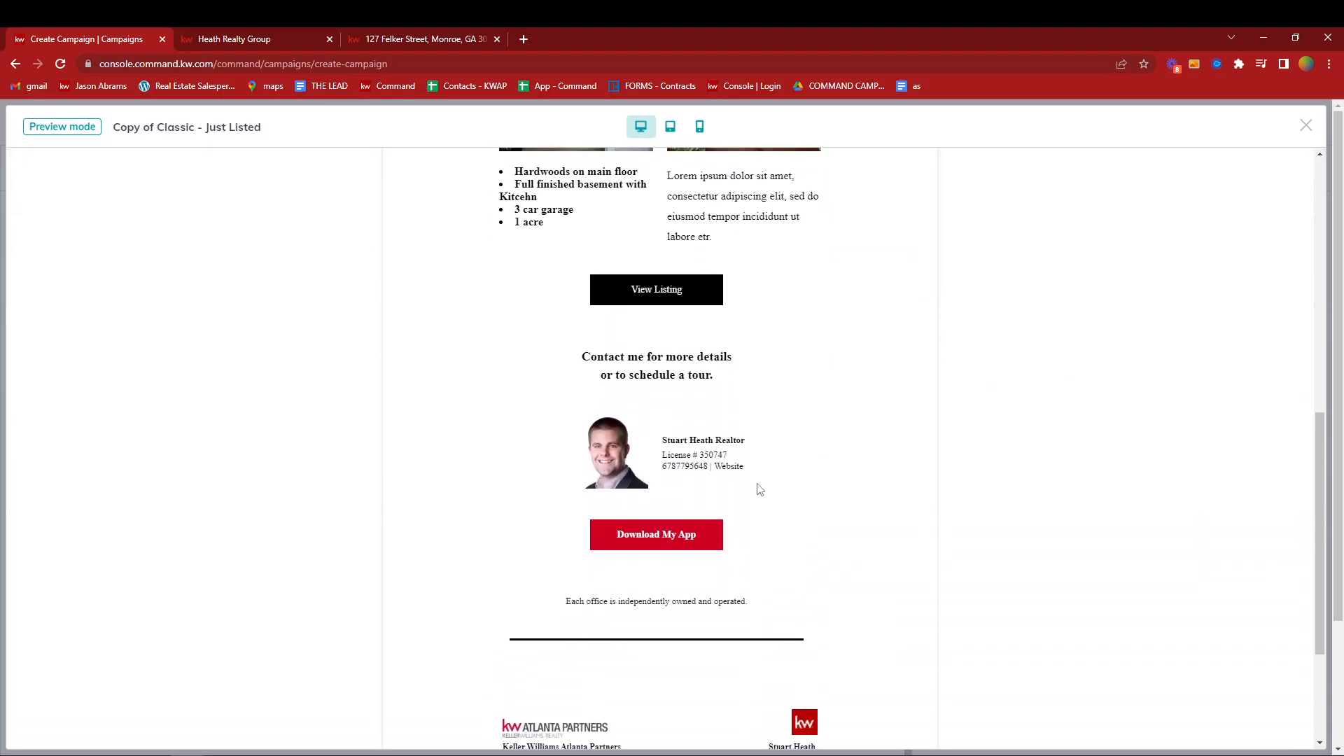
pyautogui.scroll(1, 760, 489)
pyautogui.scroll(-1, 759, 489)
pyautogui.scroll(-2, 621, 471)
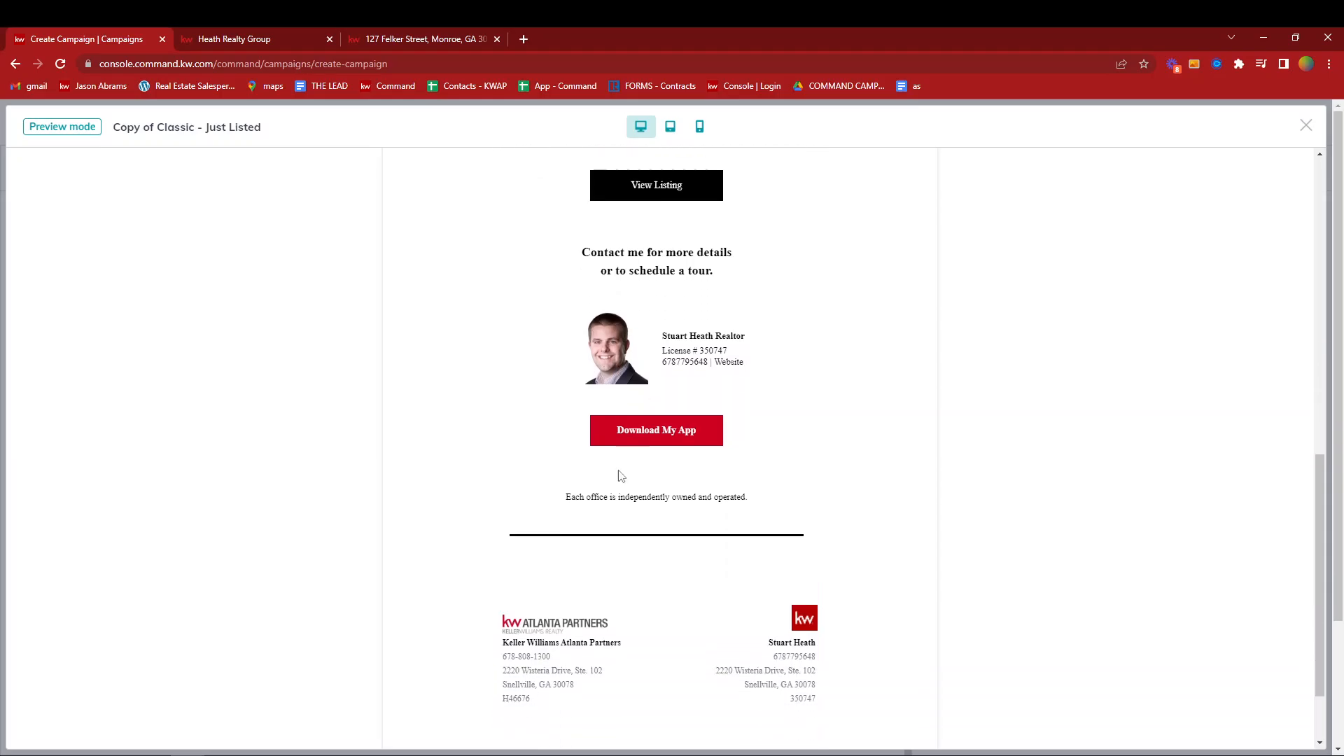
pyautogui.scroll(10, 634, 468)
pyautogui.scroll(-1, 635, 471)
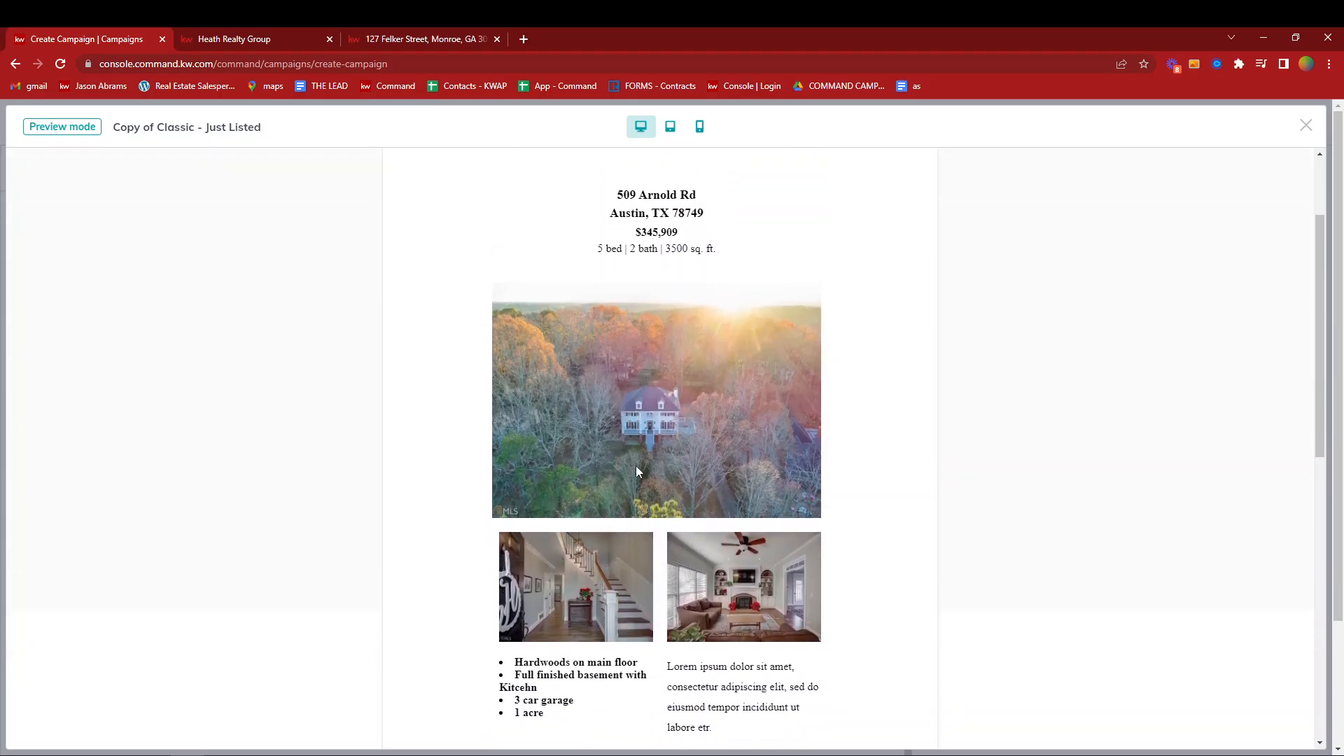
pyautogui.click(1307, 127)
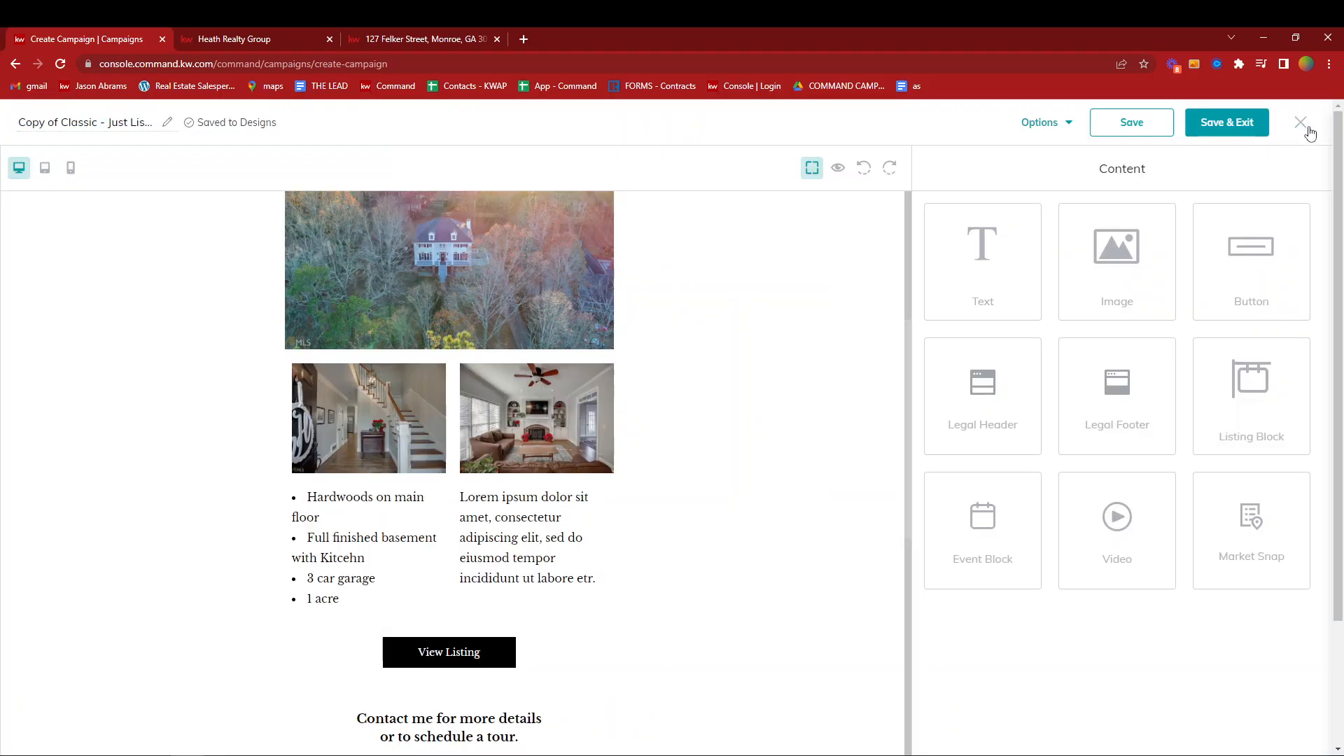
# - Save the design, exit the editor and review the campaign's email preview and its recipient, sender and subject settings
pyautogui.click(1230, 123)
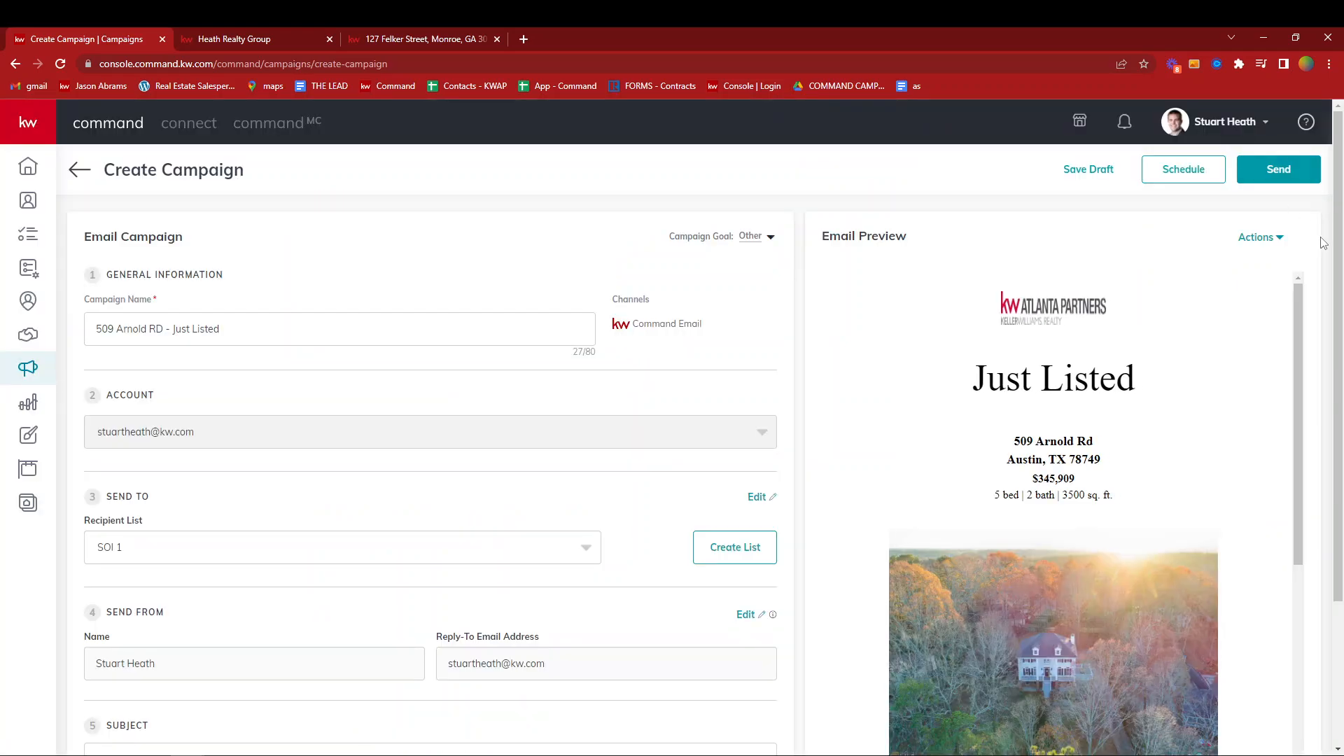
pyautogui.scroll(-4, 1082, 342)
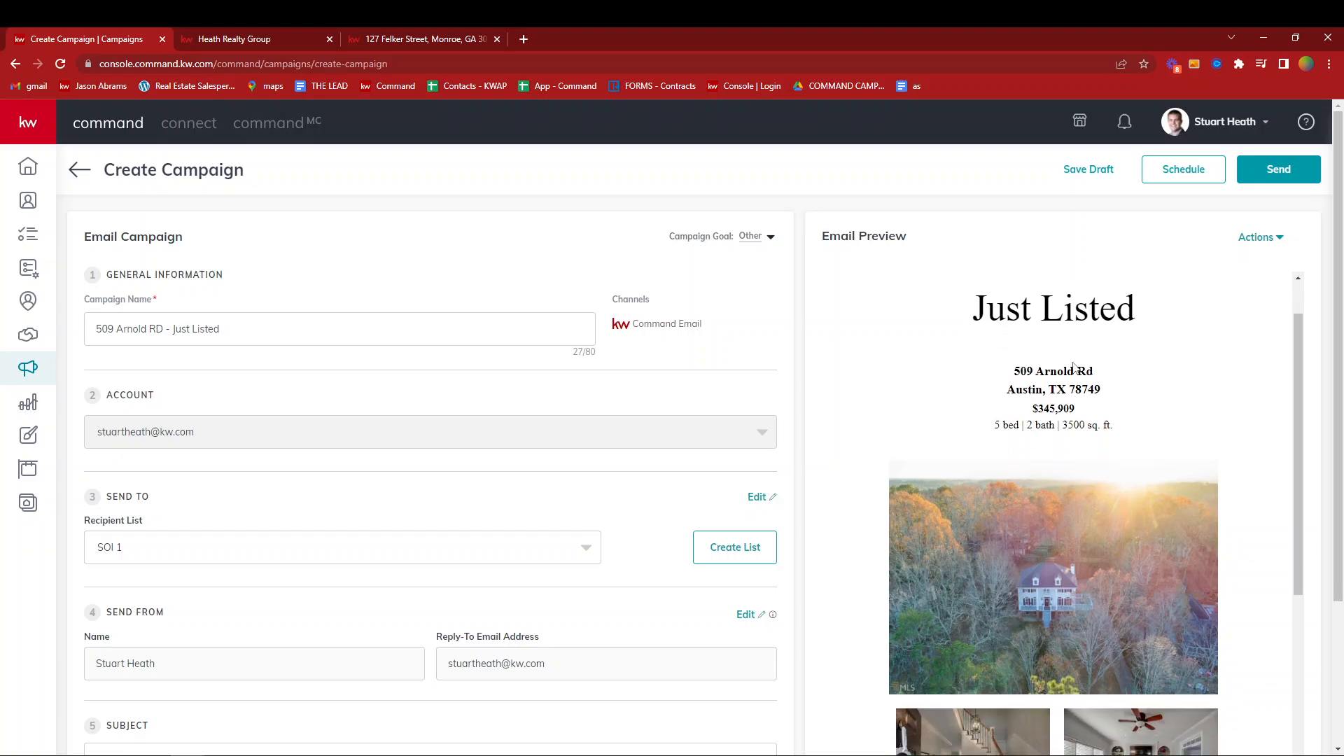
pyautogui.scroll(5, 1072, 452)
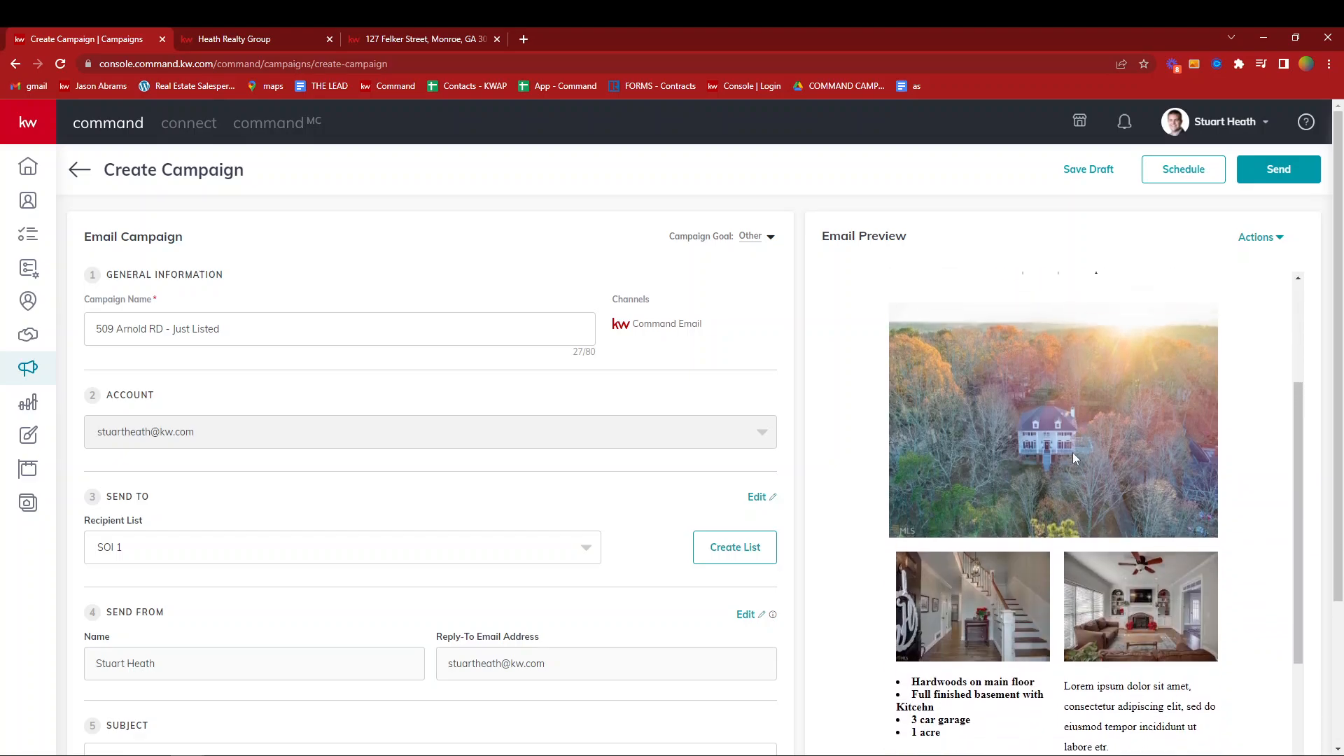
pyautogui.scroll(-3, 545, 523)
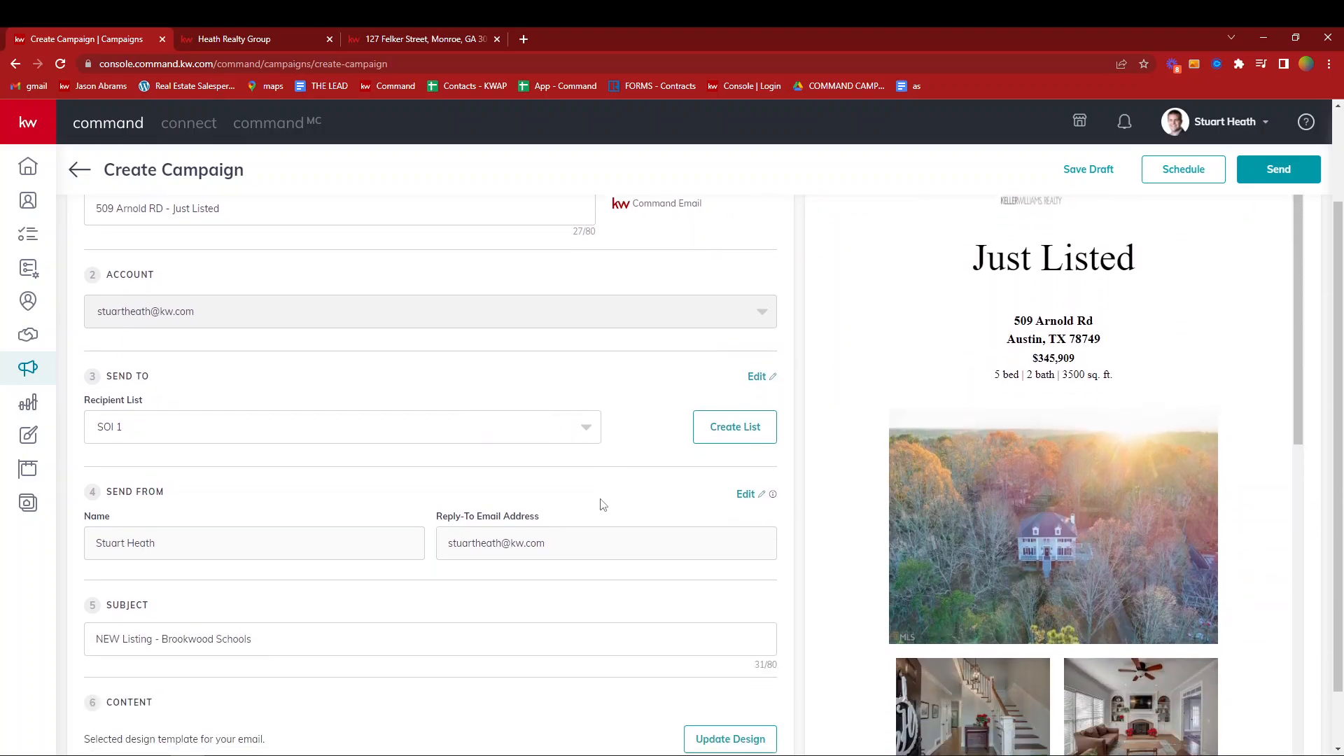